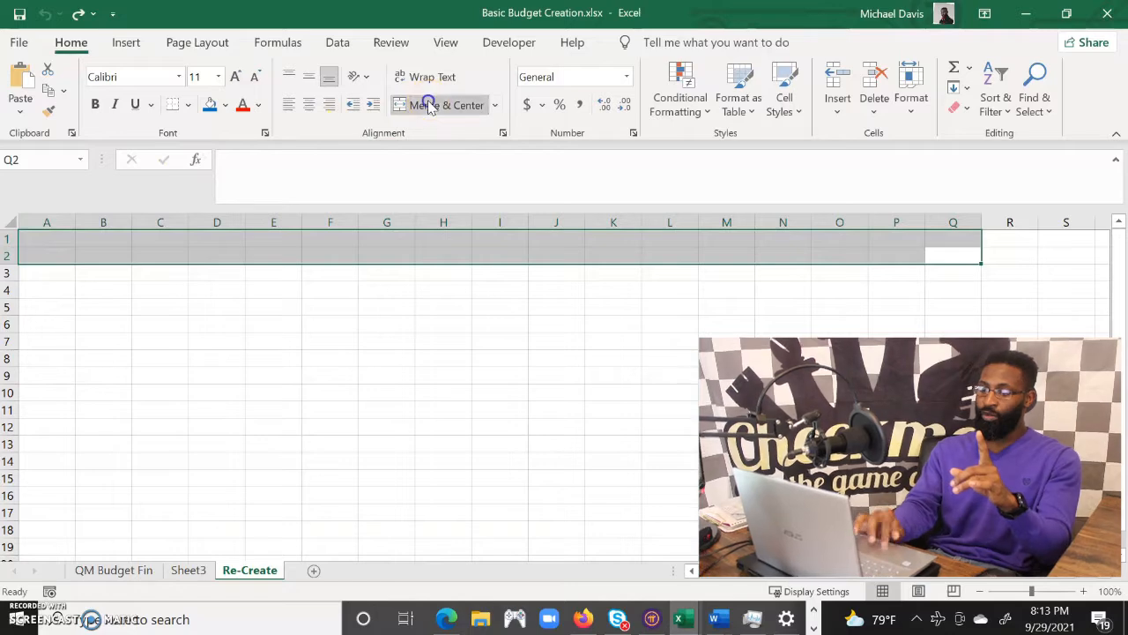
Step: Middle-align the merged header cell spanning A1:Q2 and enter the title "Quarterly/Monthly Budget" in it
click(311, 77)
double_click(514, 246)
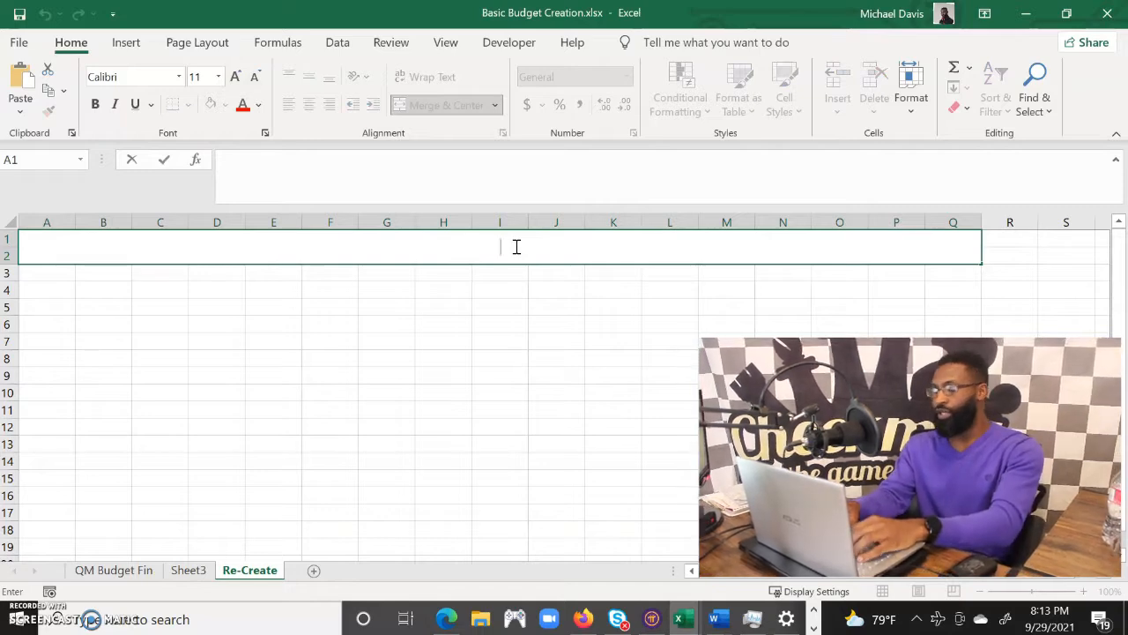
text(Quarterly)
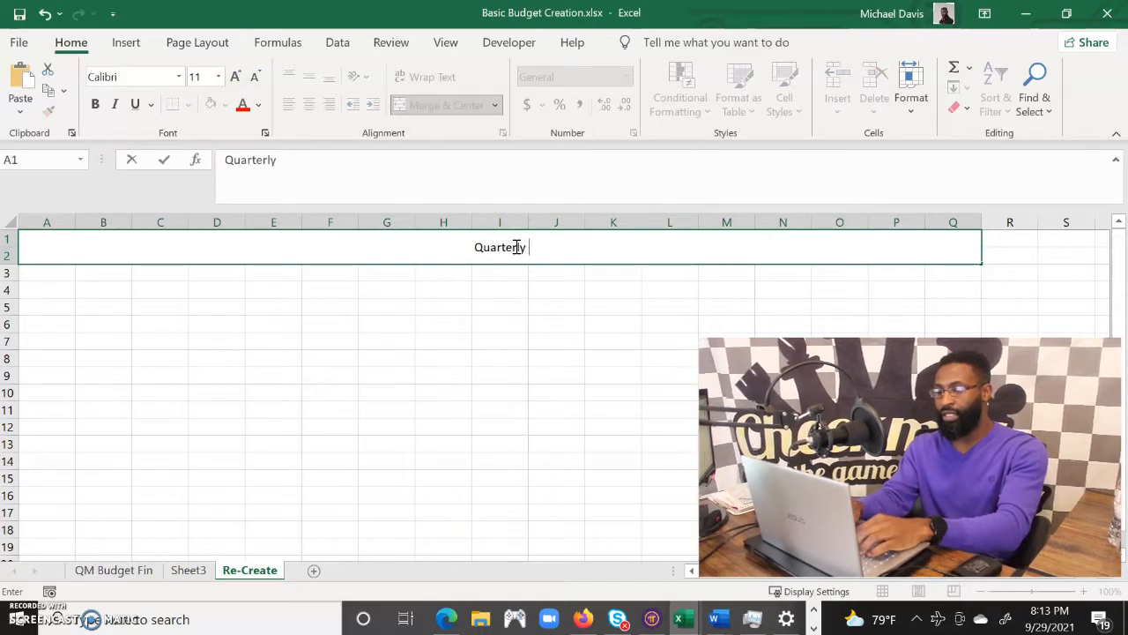
text(/Monthly Buget)
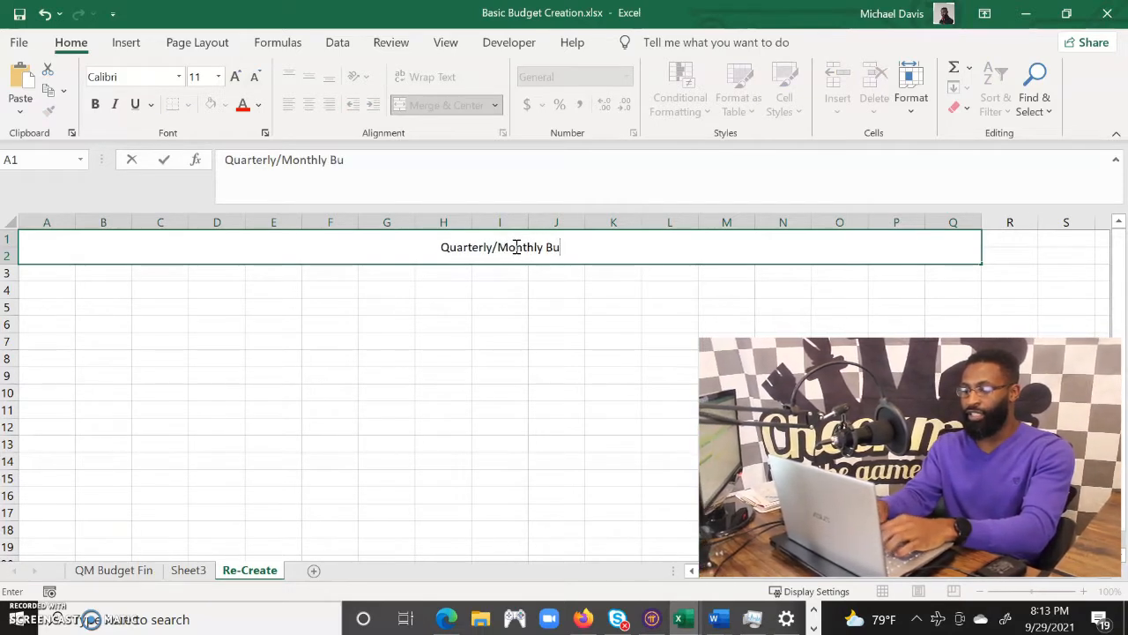
key(BackSpace)
key(BackSpace)
key(BackSpace)
text(dget)
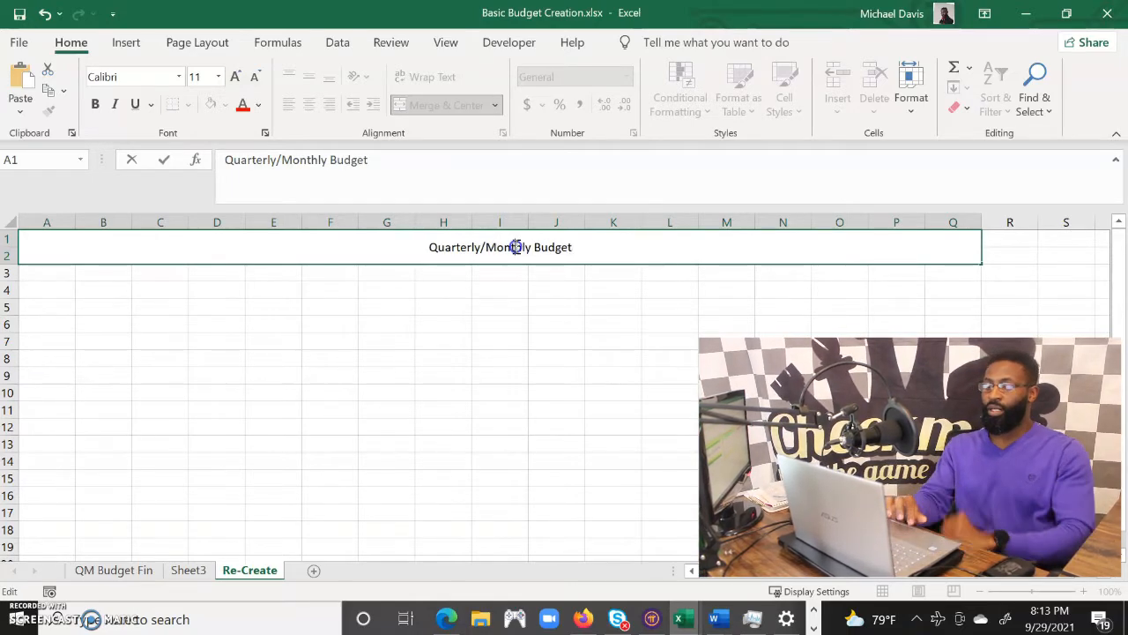
click(550, 302)
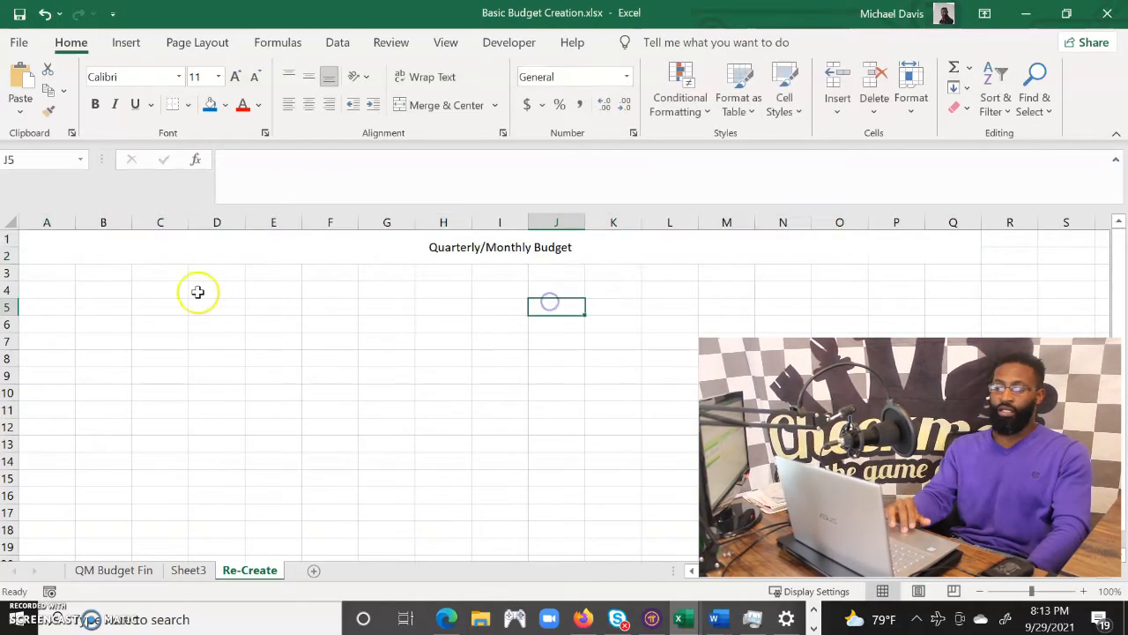
Step: Enter the row 3 headings Income, Month 1, Month 2, Month 3 and Quarter 4 in cells A3 to E3
click(52, 276)
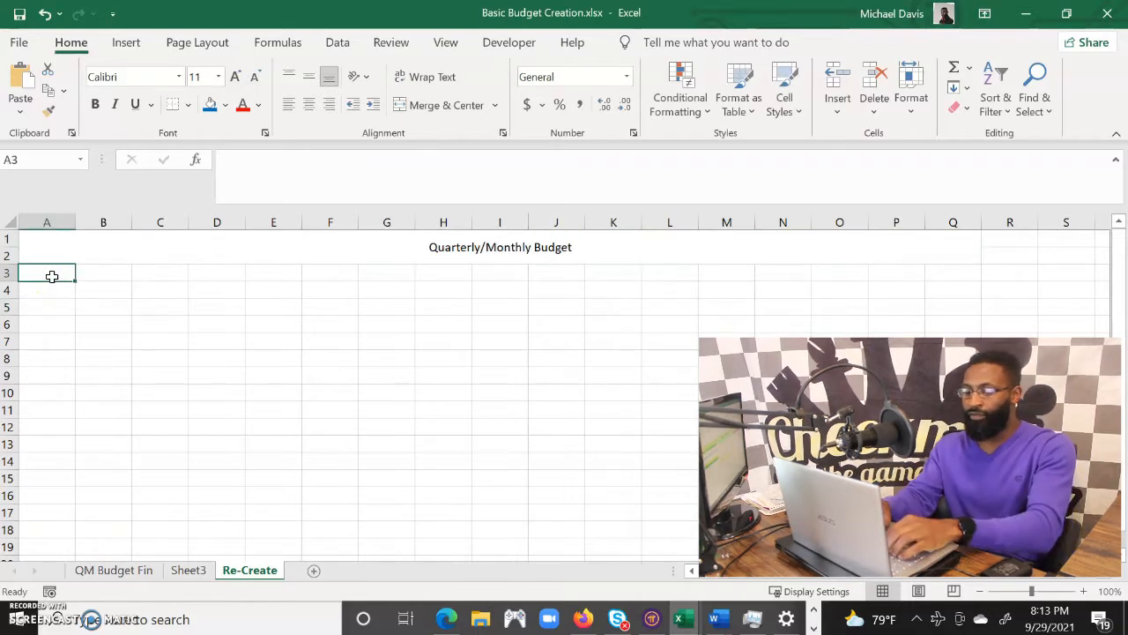
text(Income)
key(Tab)
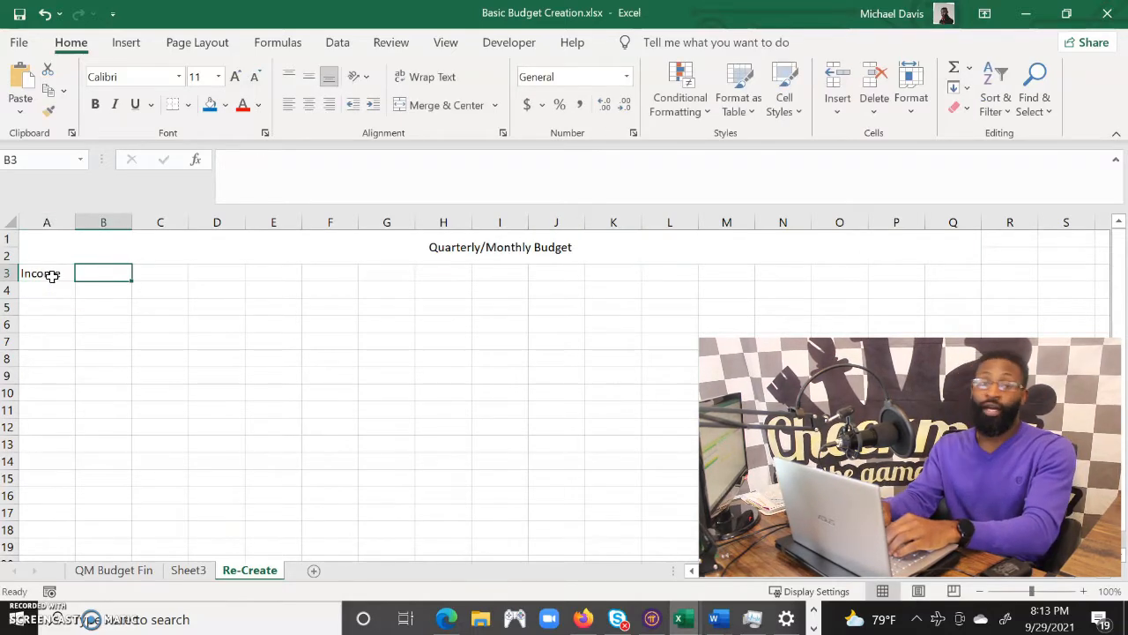
text(Month 1)
key(Tab)
text(Month 2)
key(Tab)
text(M)
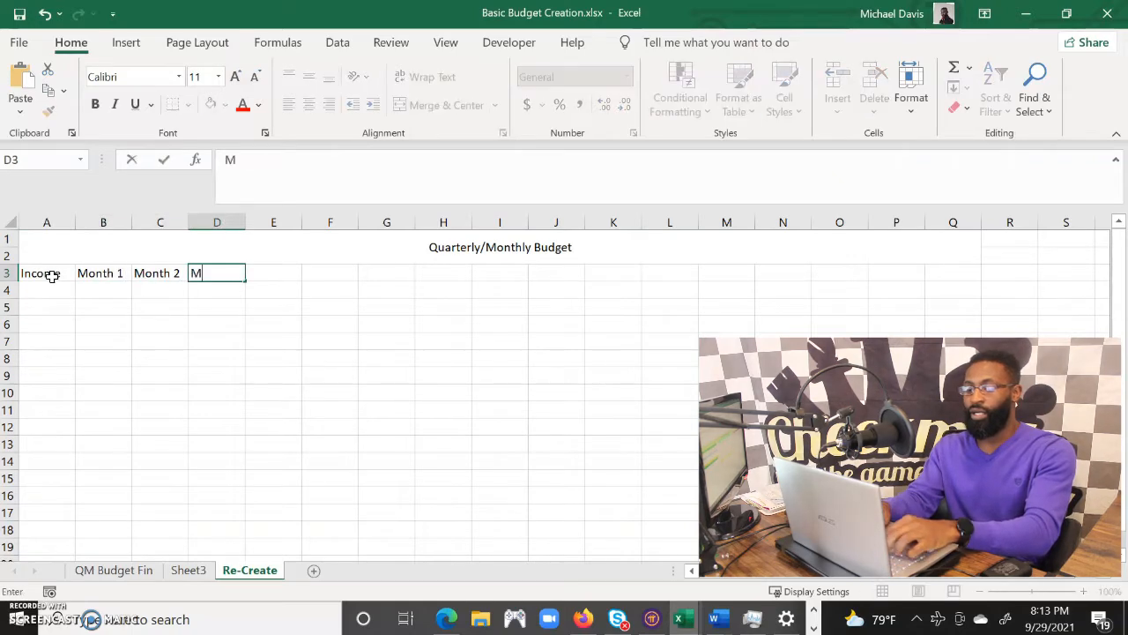
key(Tab)
text(Q)
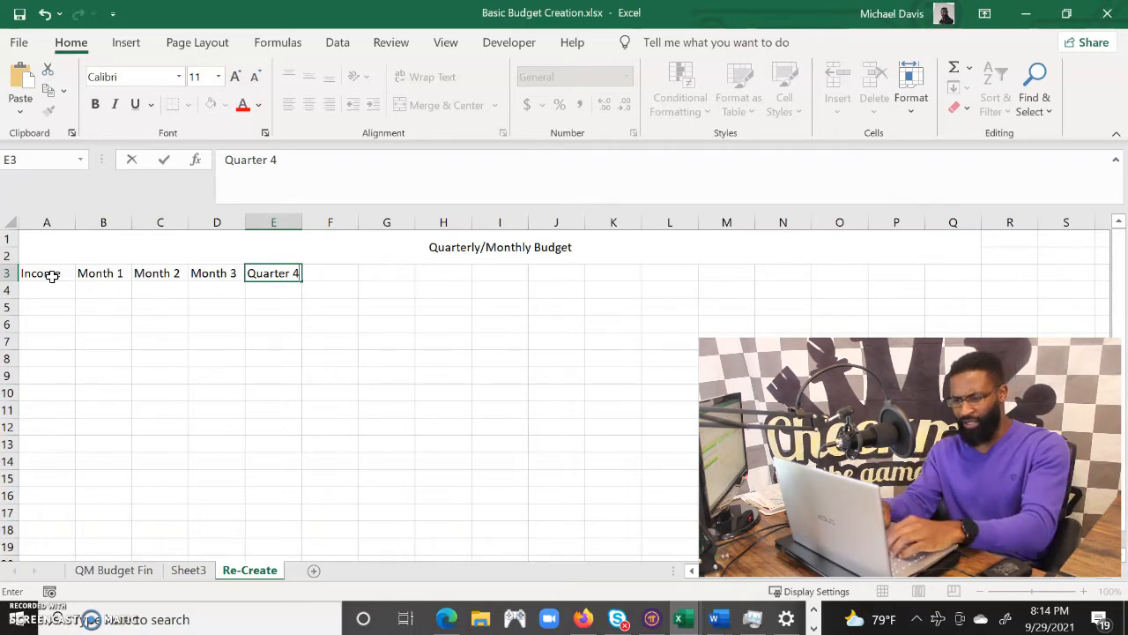
key(Return)
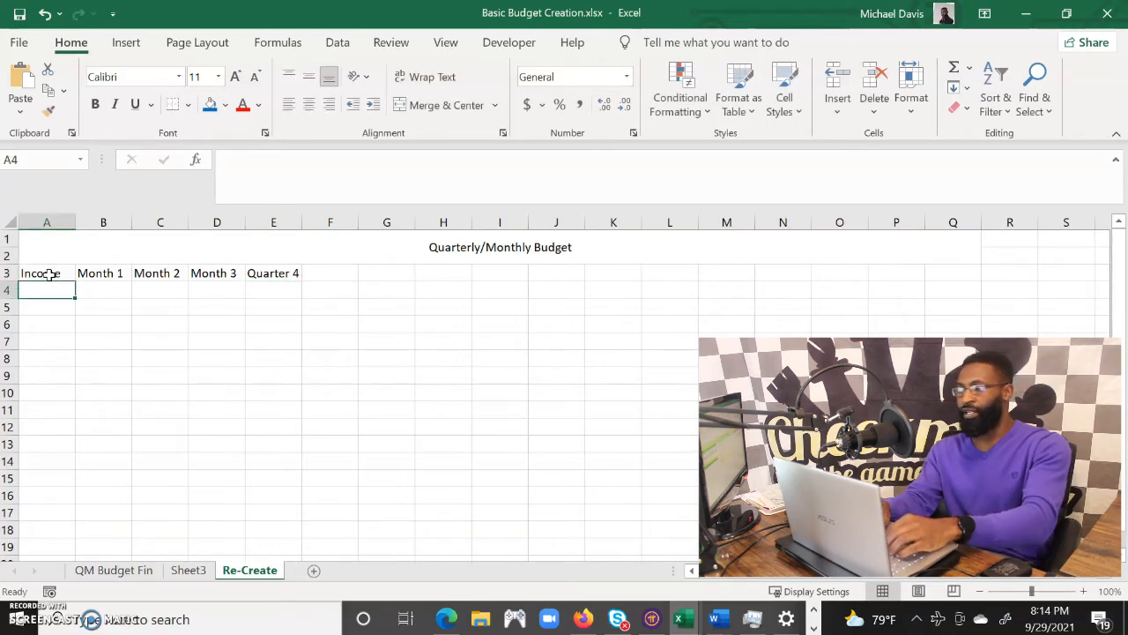
Step: Enter the income row labels Job 1 in A4 and Job 2 in A5
click(59, 291)
text(Job 1)
key(Return)
text(jobJob)
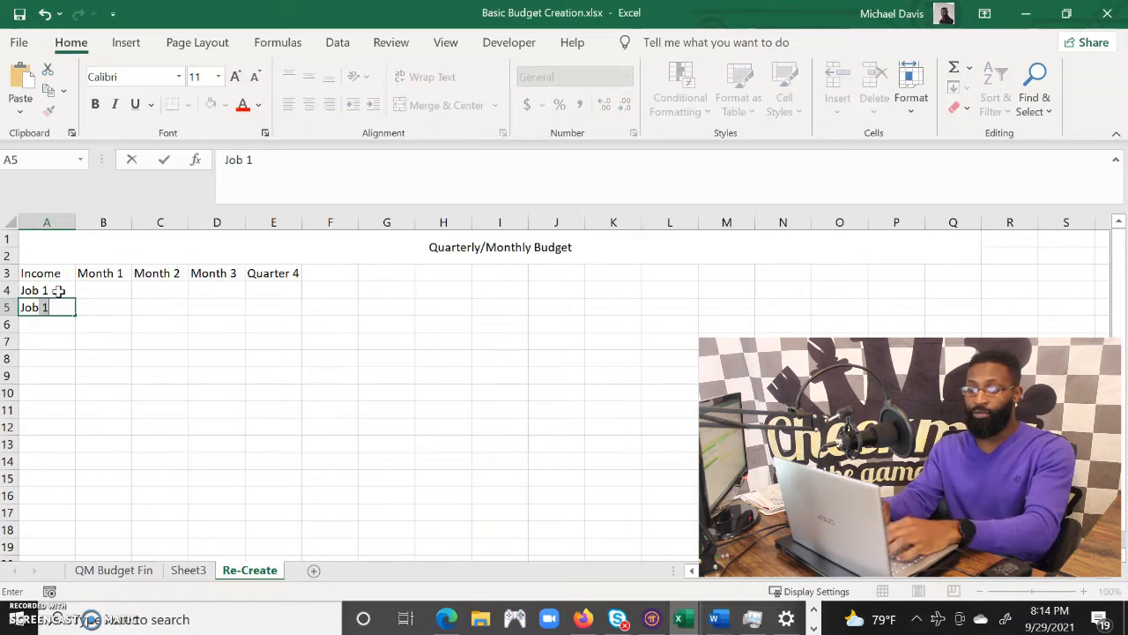
key(Tab)
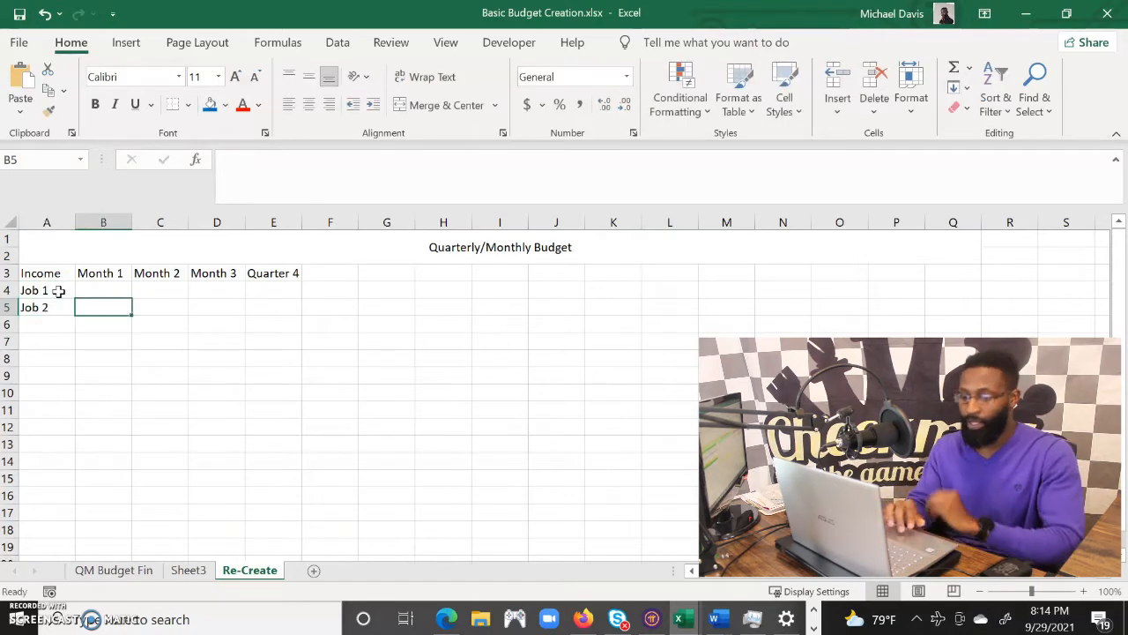
Step: Enter 2200 as Job 1's income for Month 1, Month 2 and Month 3
click(106, 290)
text(2200)
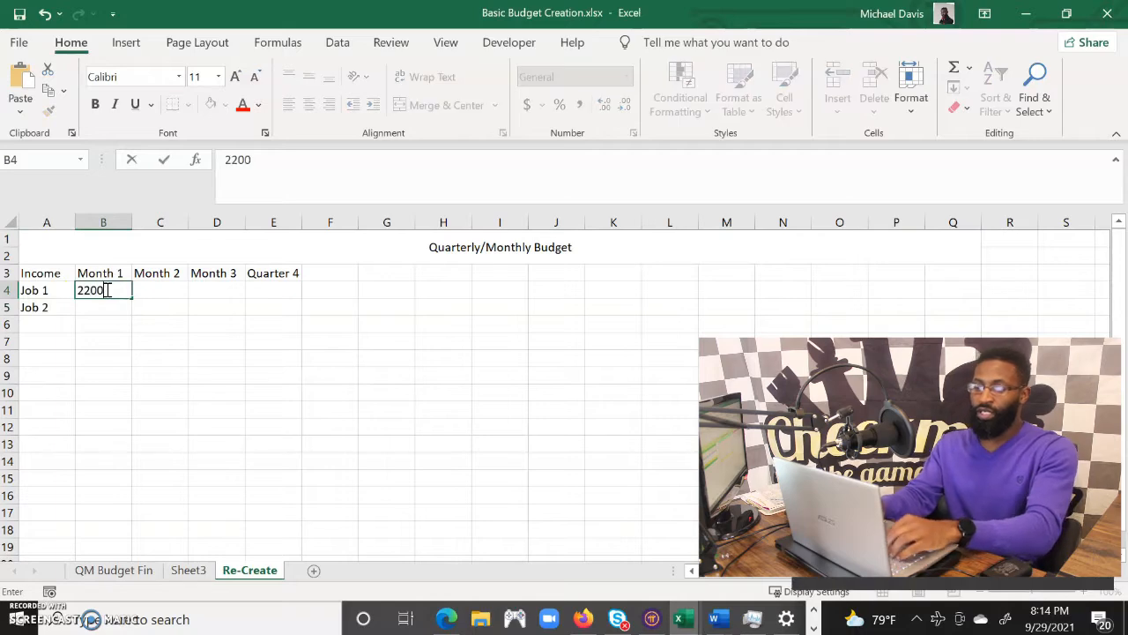
key(Tab)
text(1)
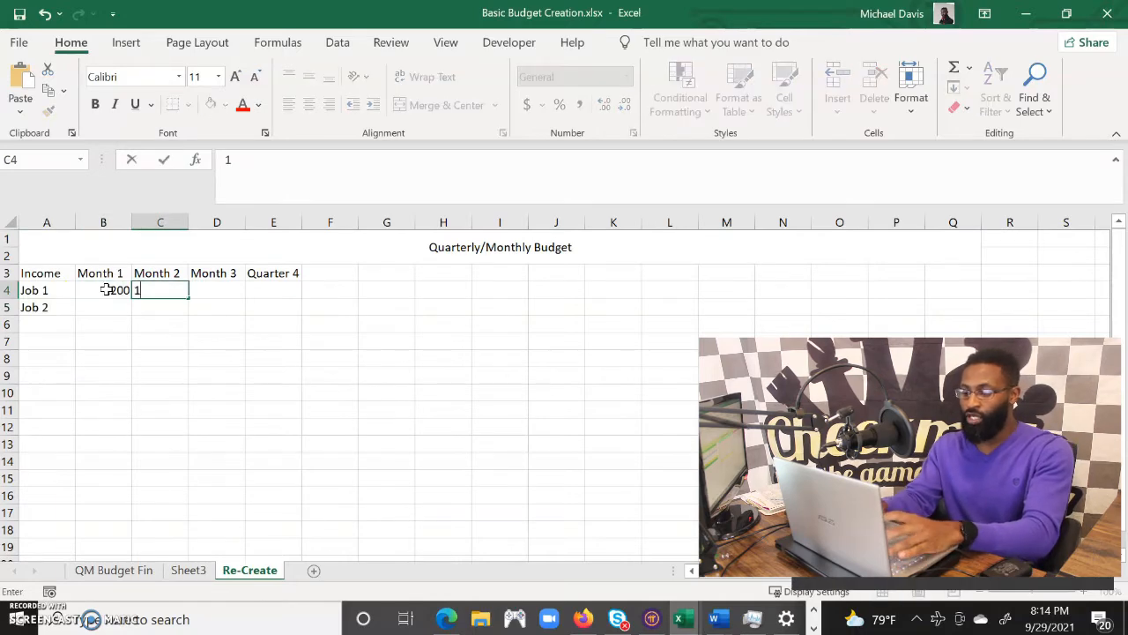
text(200)
key(Tab)
text(2)
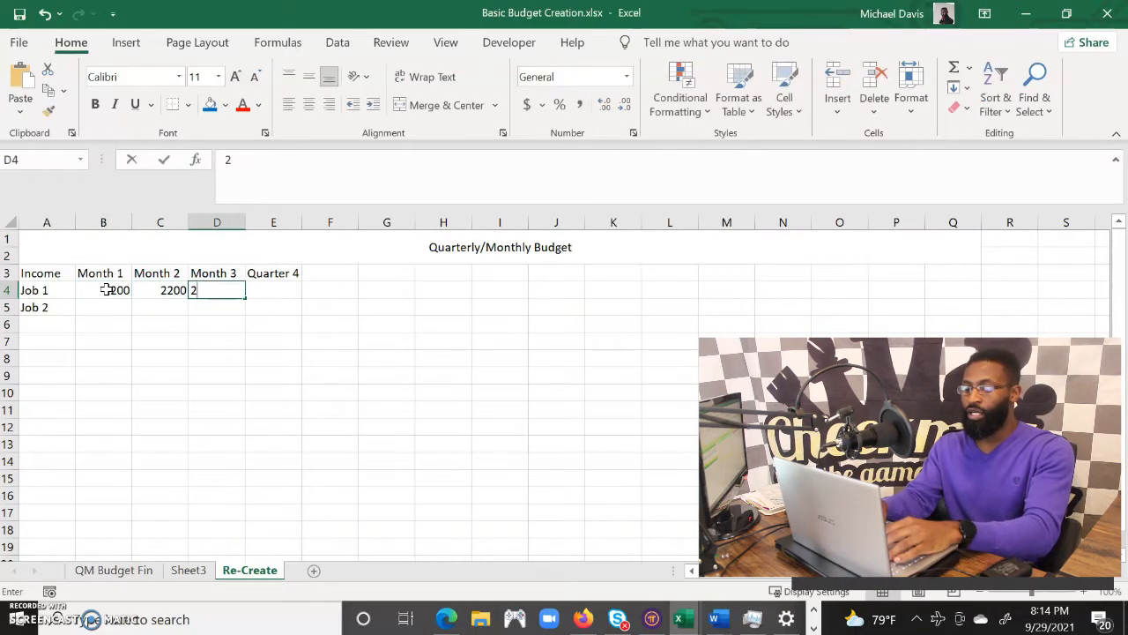
key(Return)
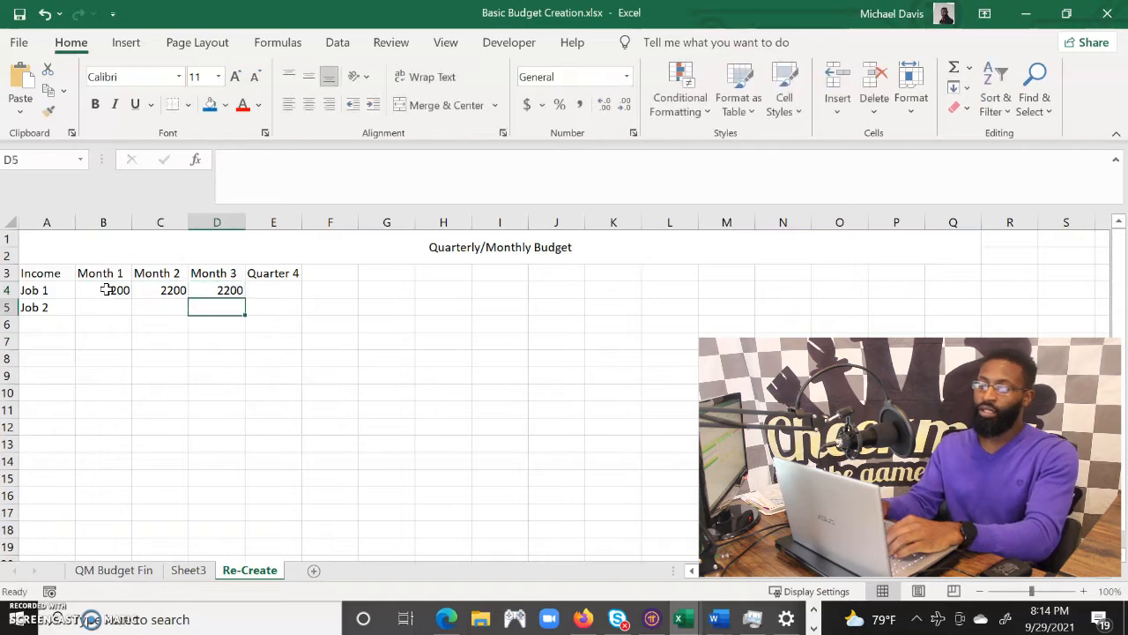
Step: Enter 3000 as Job 2's Month 1 income and fill it across to Month 2 and Month 3
text(300)
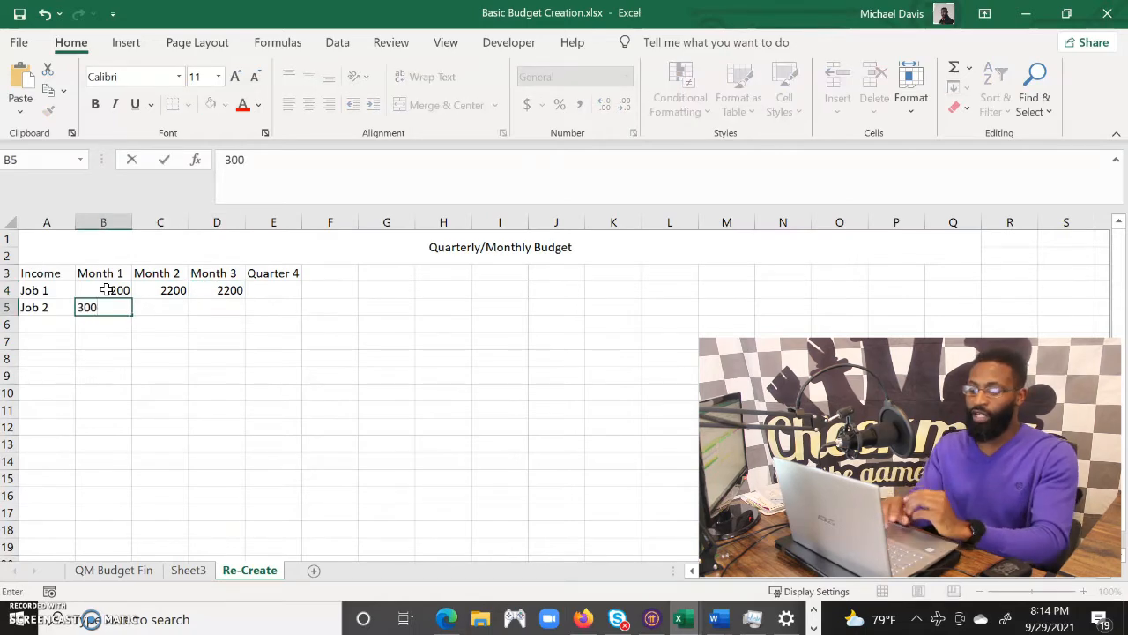
text(0)
key(Return)
key(Up)
key(Up)
key(Down)
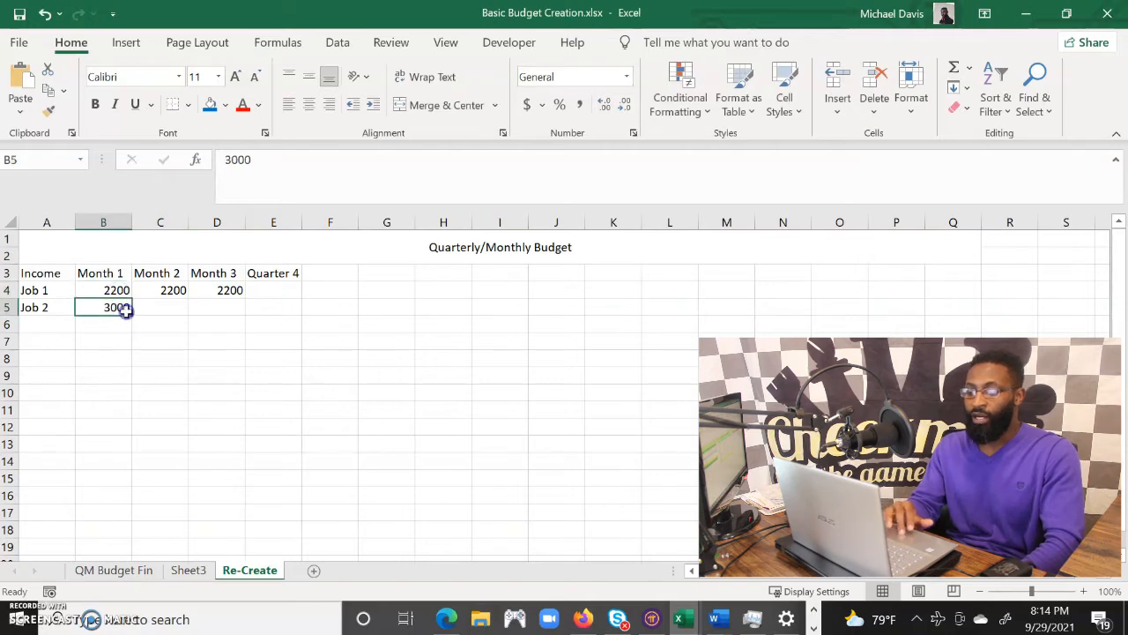
drag(130, 314, 129, 314)
drag(205, 299, 234, 317)
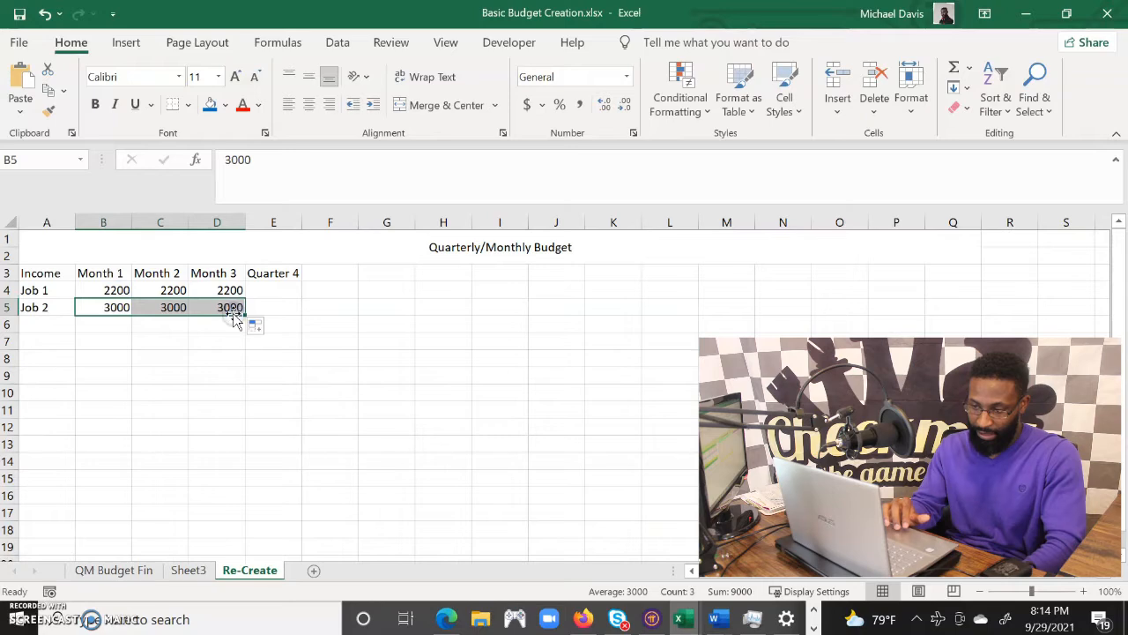
click(110, 308)
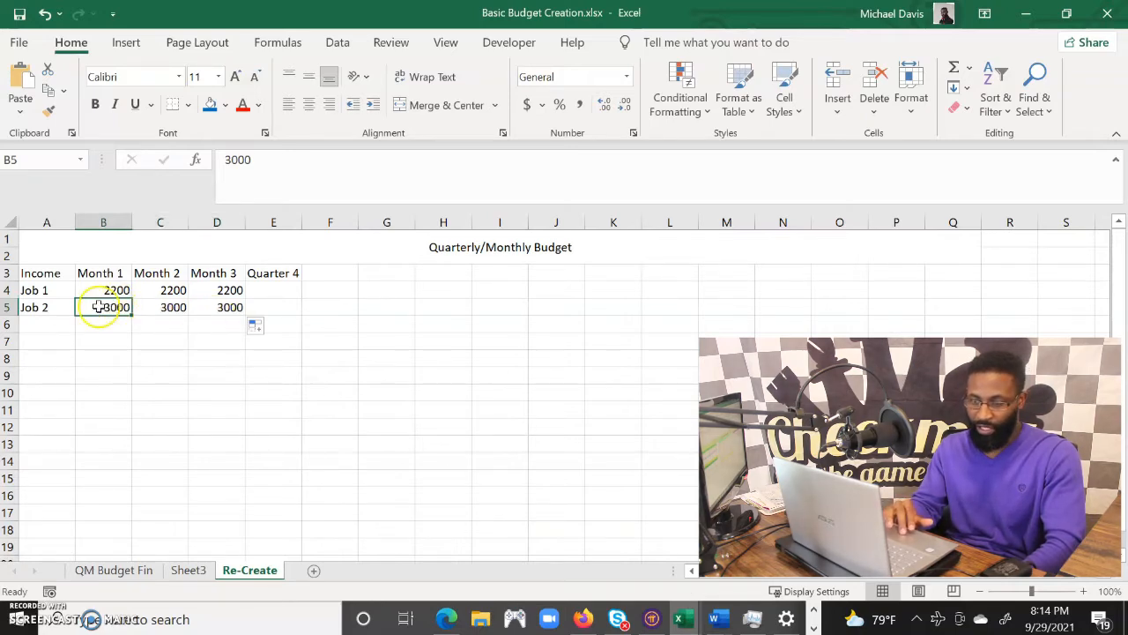
click(108, 291)
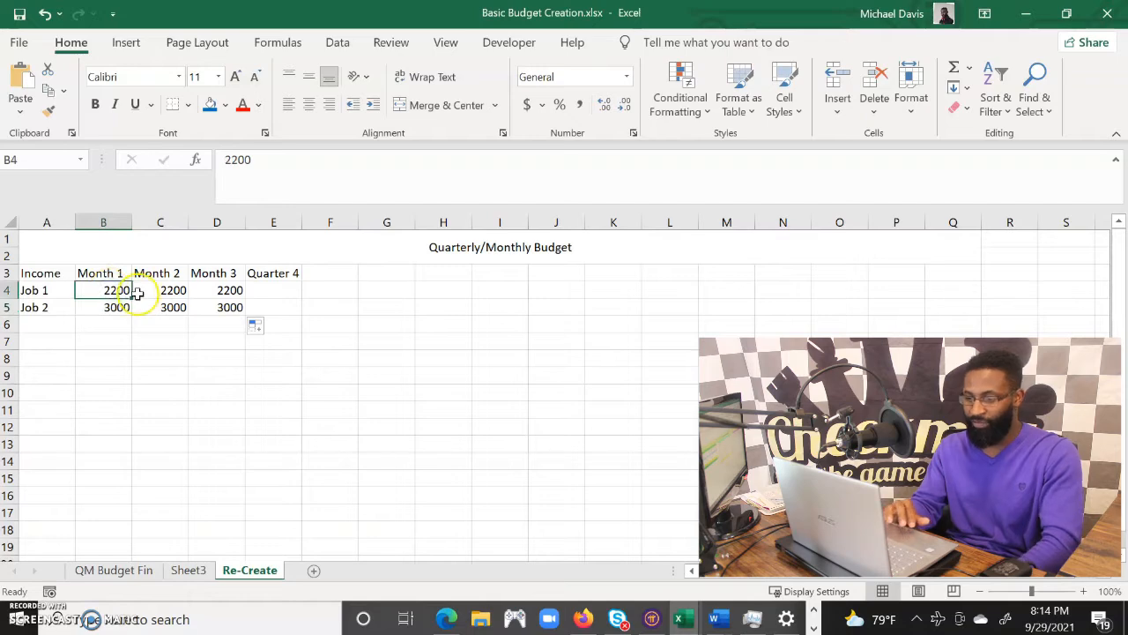
Step: Total Job 1's three months in E4 with the formula =(B4+C4+D4) and fill it down to Job 2's row
click(264, 289)
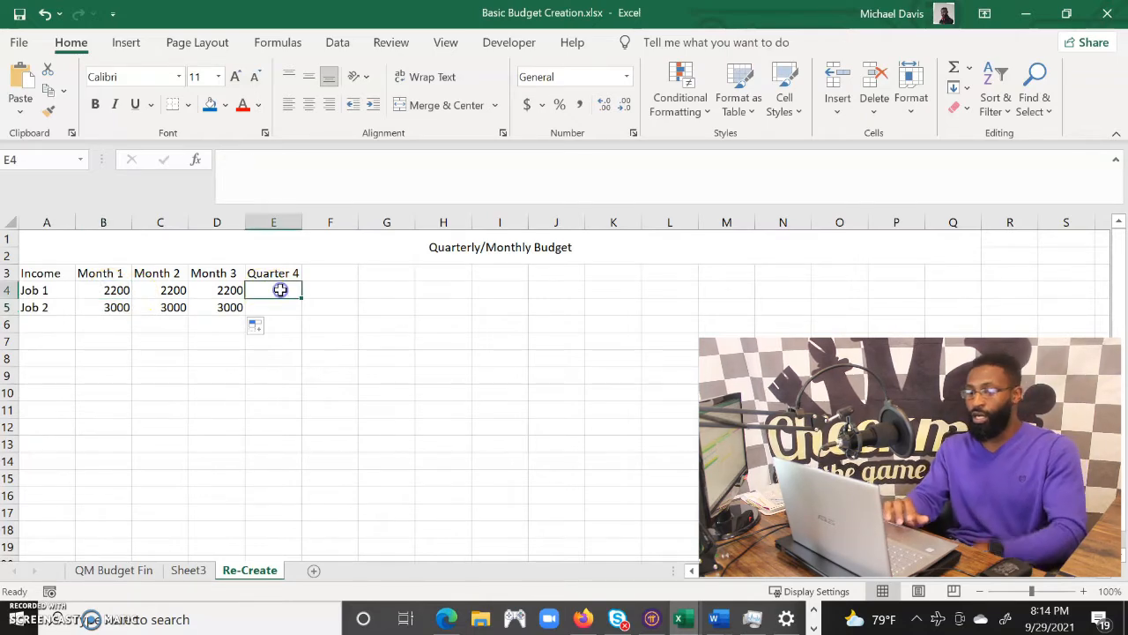
text(=()
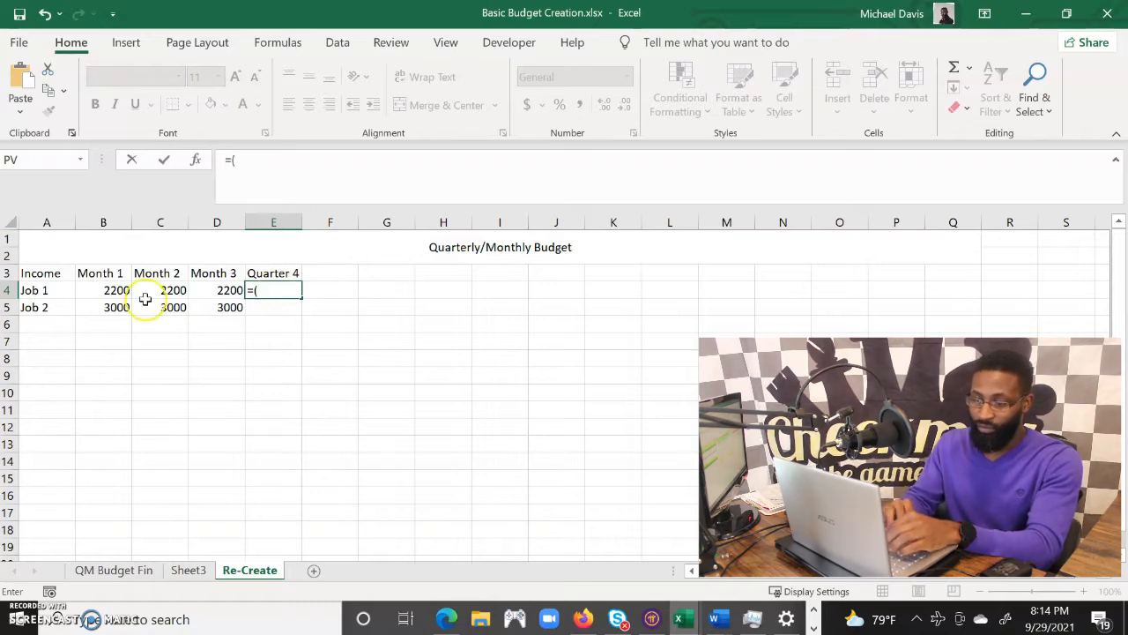
click(118, 294)
text(+)
click(148, 291)
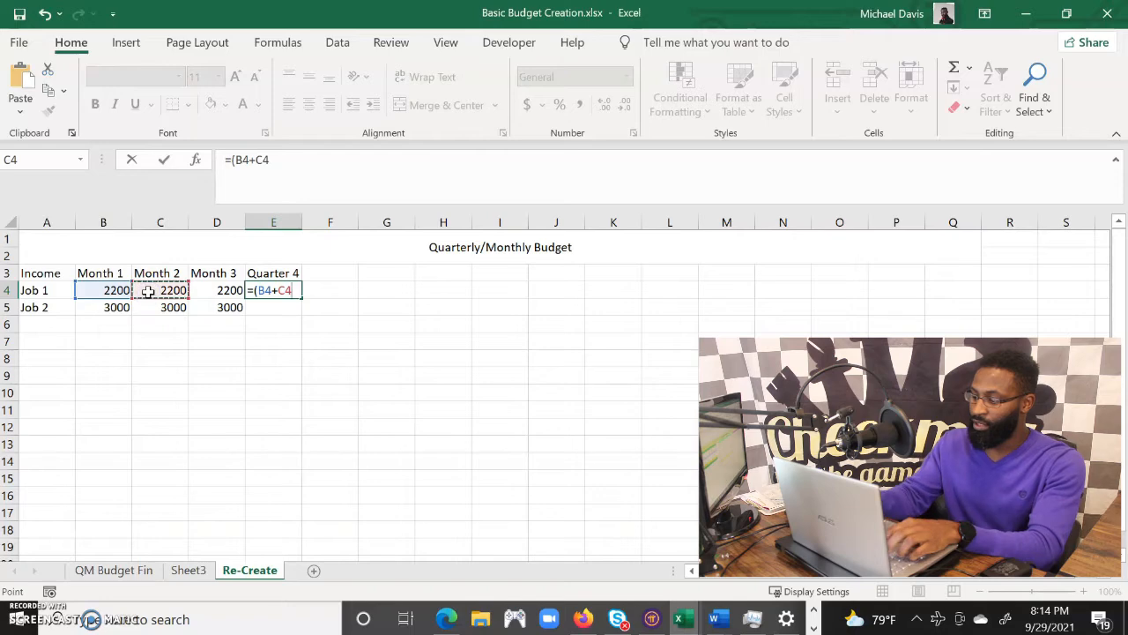
text(+)
click(214, 291)
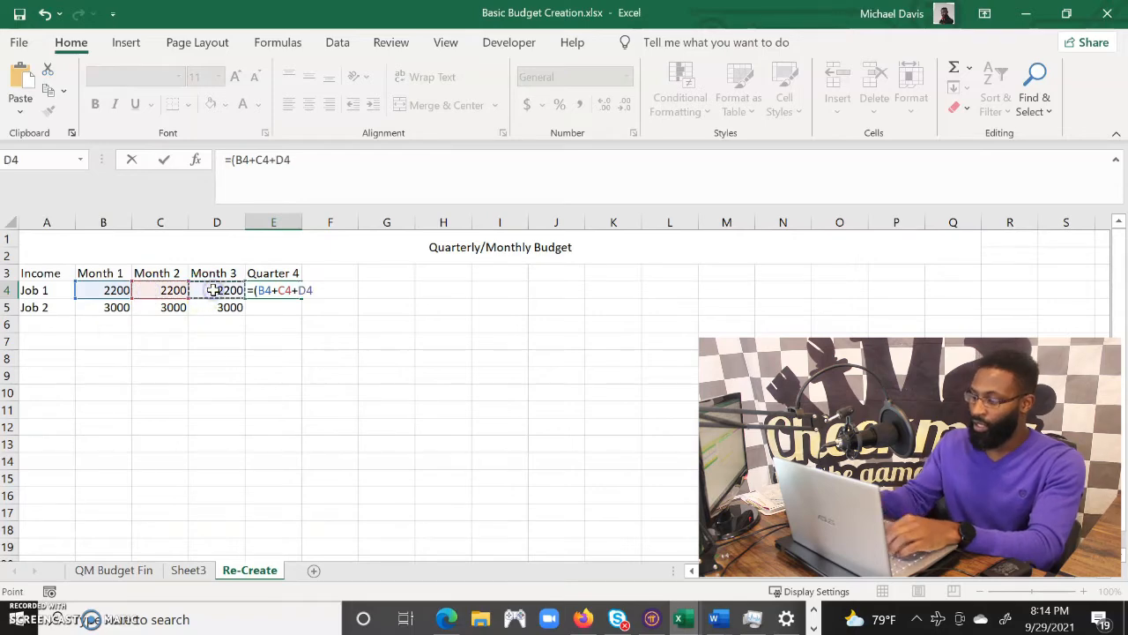
key(Return)
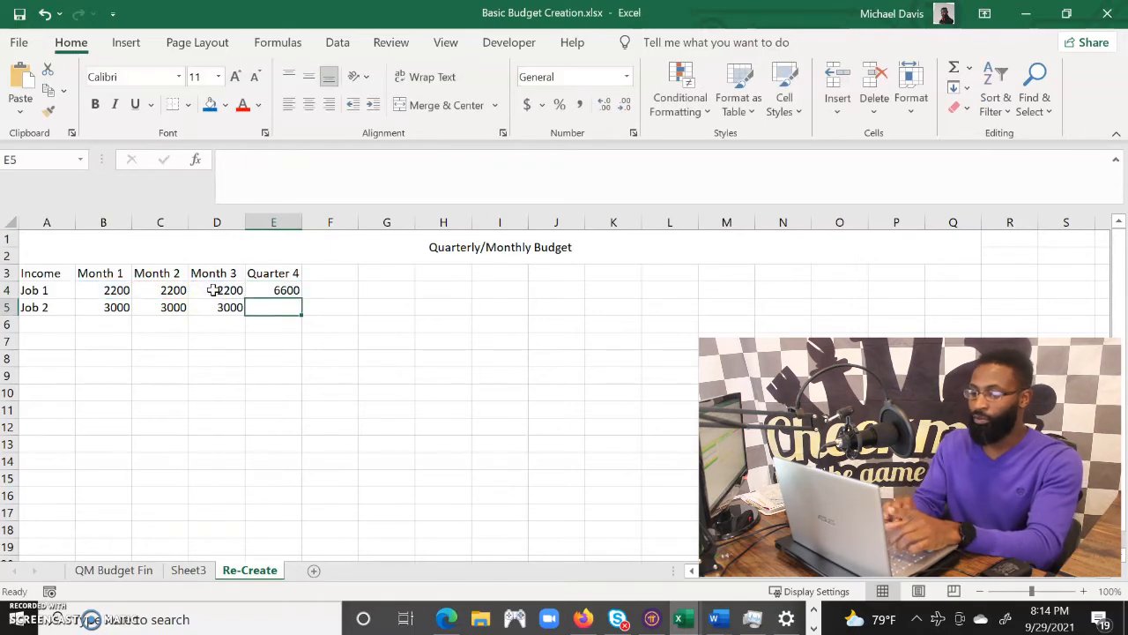
click(269, 292)
drag(301, 297, 300, 309)
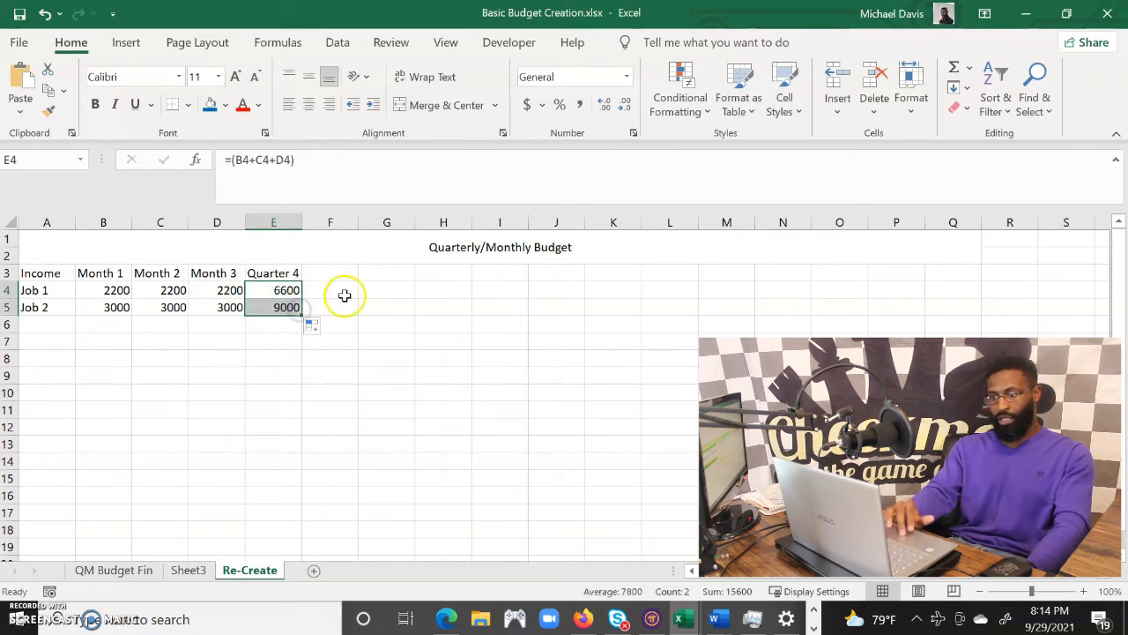
Step: Fill the merged Quarterly/Monthly Budget title cell with a dark green theme color
click(320, 255)
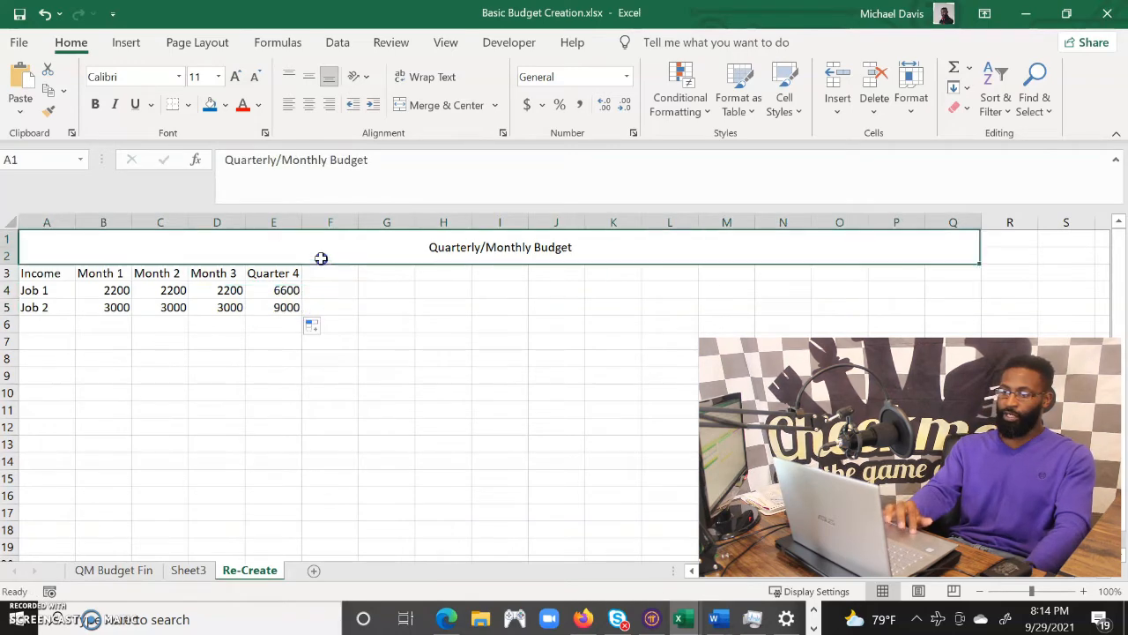
click(226, 106)
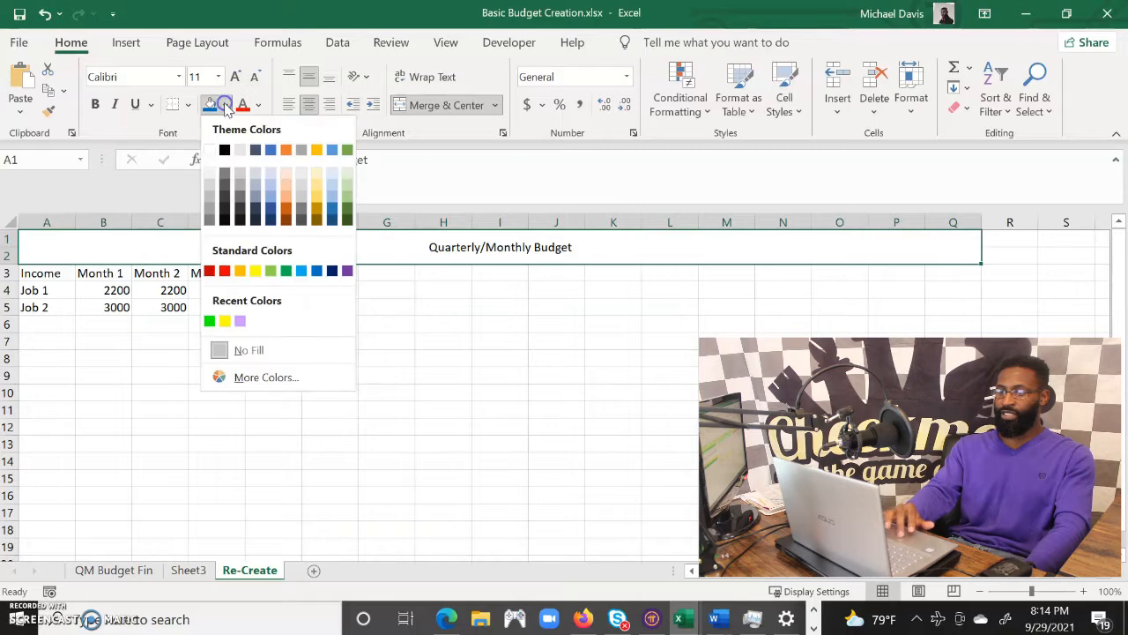
click(346, 214)
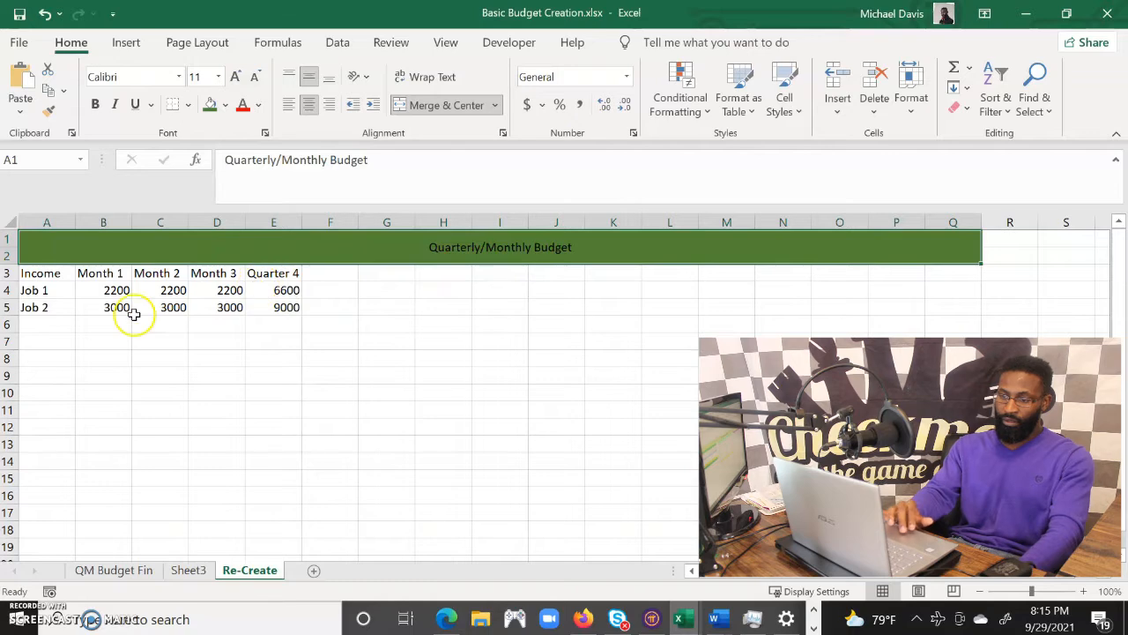
Step: Fill the heading cells A3:E3, from Income to Quarter 4, with a light green theme color
click(45, 275)
drag(45, 275, 280, 273)
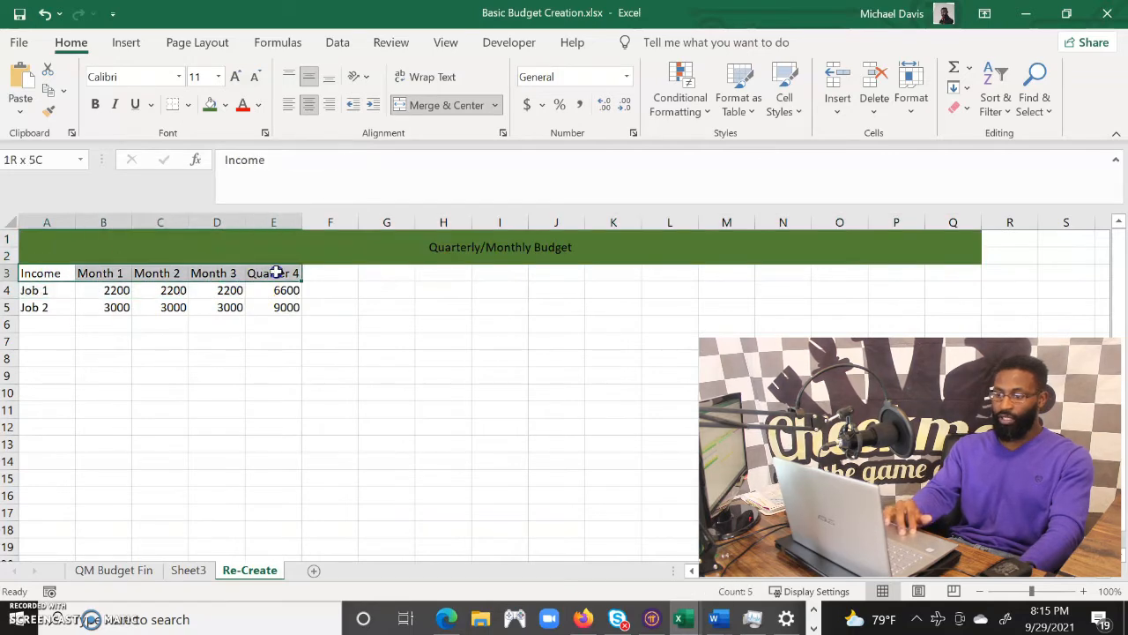
click(225, 108)
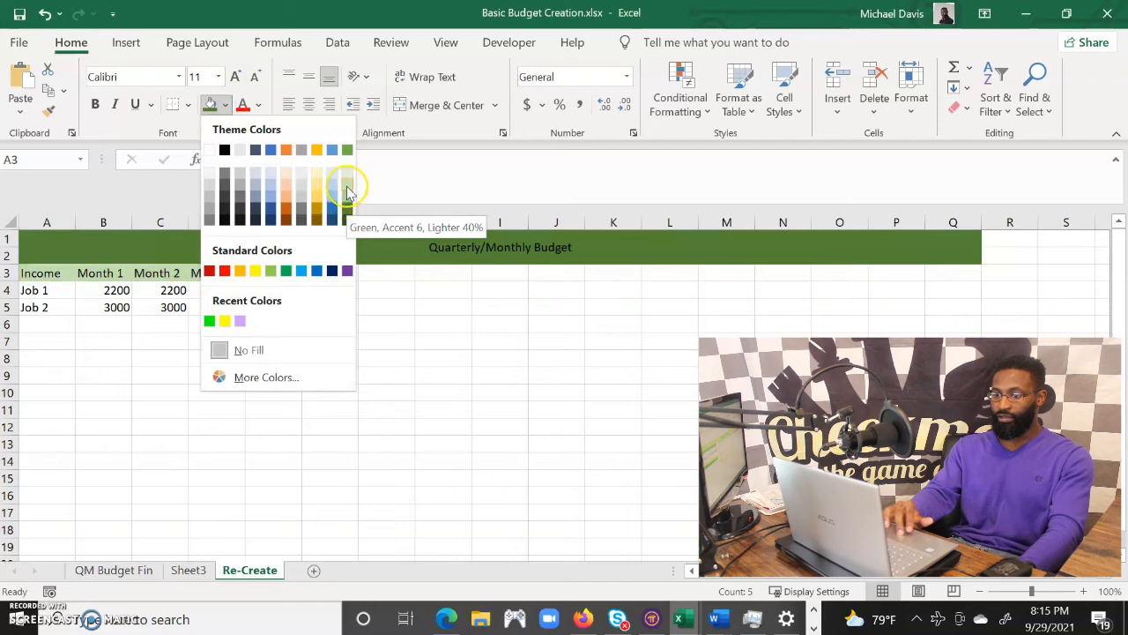
click(346, 199)
click(181, 360)
Step: Enter the label "Total Income" in cell A6, below Job 2
double_click(58, 322)
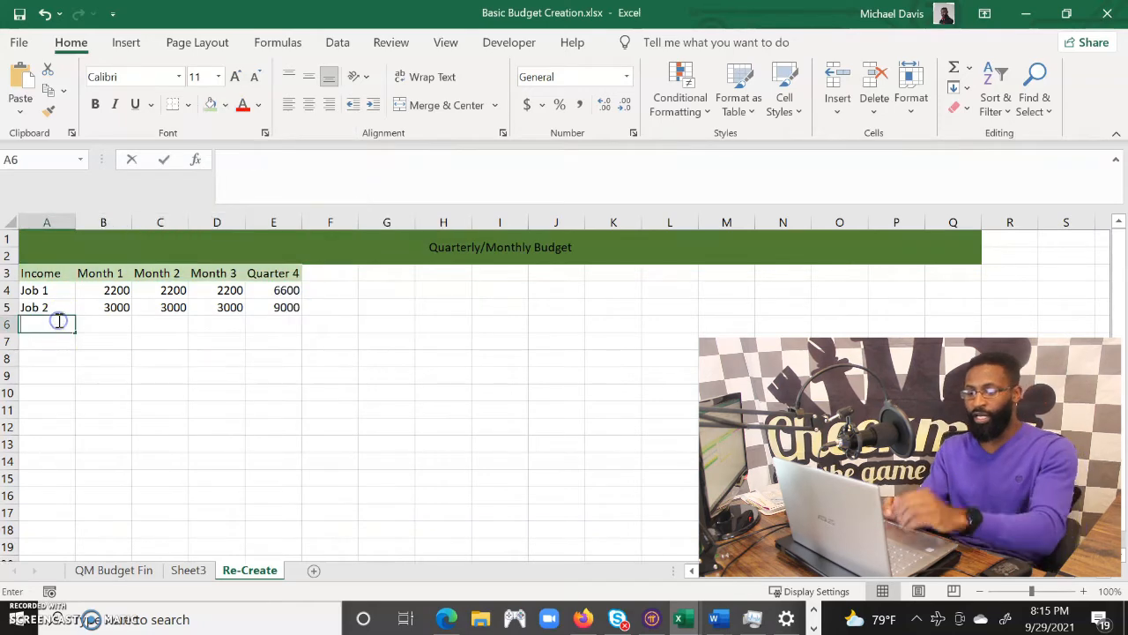
text(Total Income)
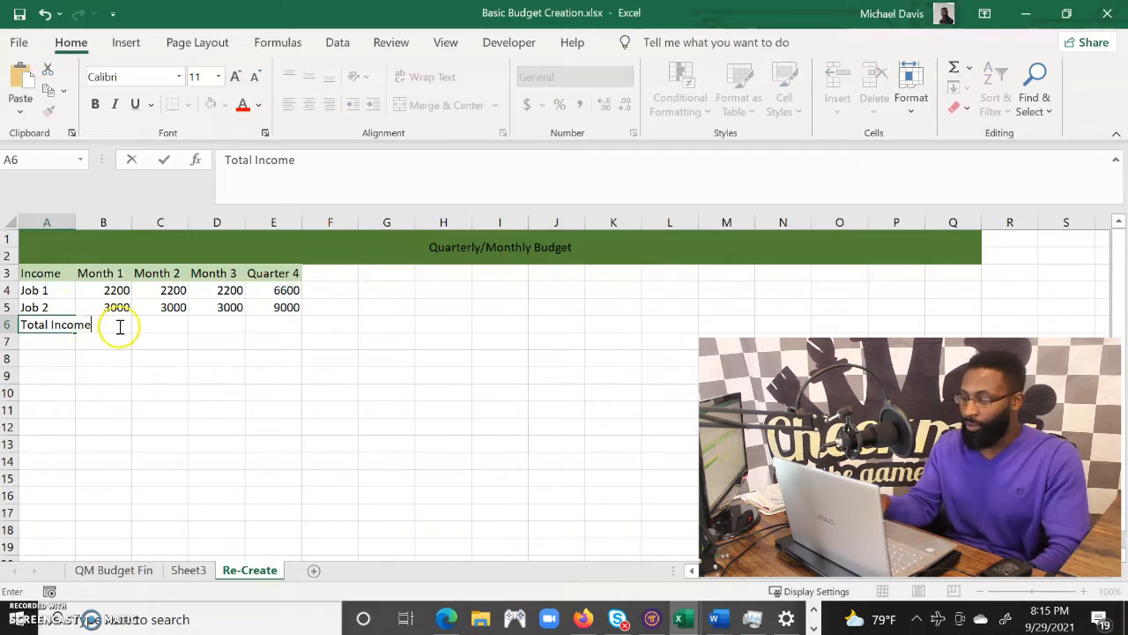
key(Return)
Step: Auto-fit column A's width so that the Total Income label fits inside its cell
click(55, 219)
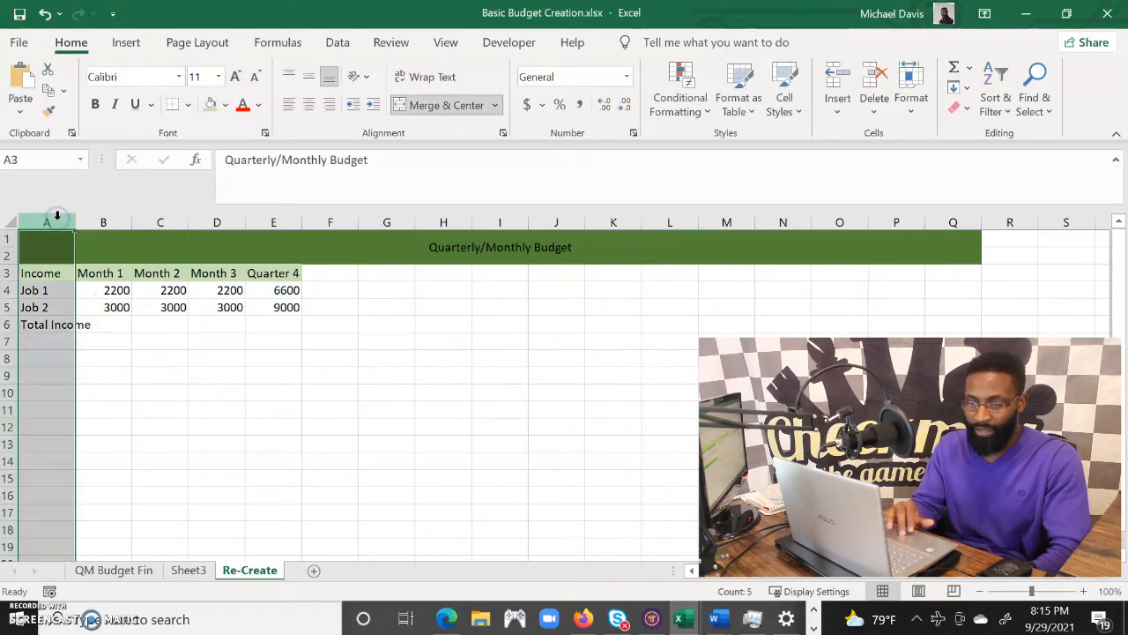
double_click(77, 223)
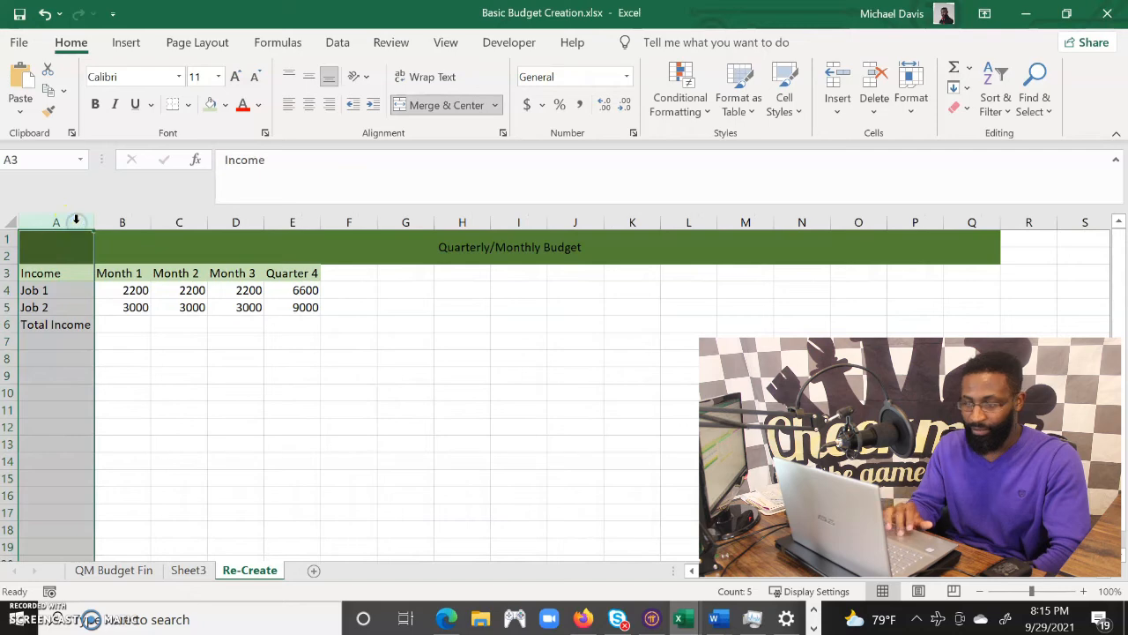
click(118, 390)
Step: Total Month 1's income in B6 with AutoSum as =SUM(B4:B5) and fill it across to Quarter 4 in E6
click(108, 325)
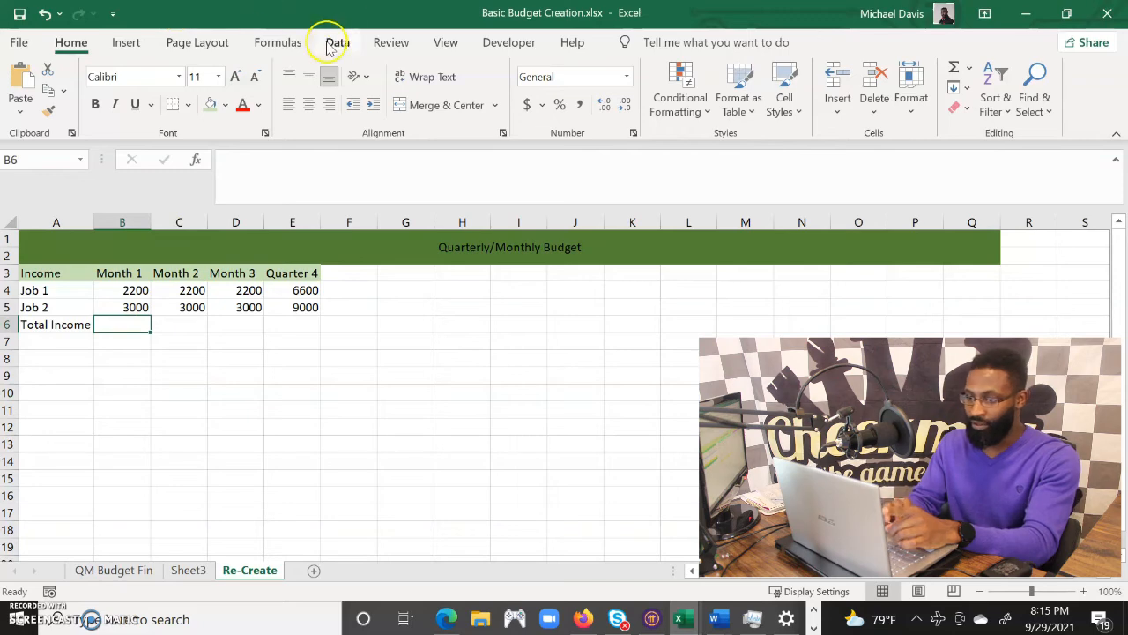
click(278, 42)
click(76, 78)
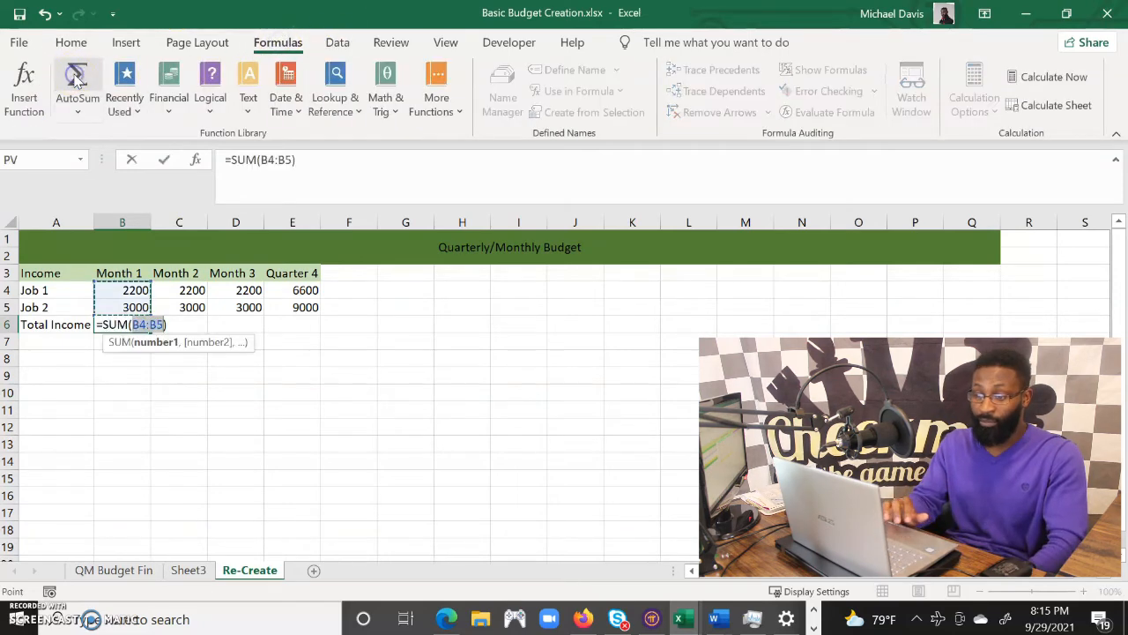
key(Return)
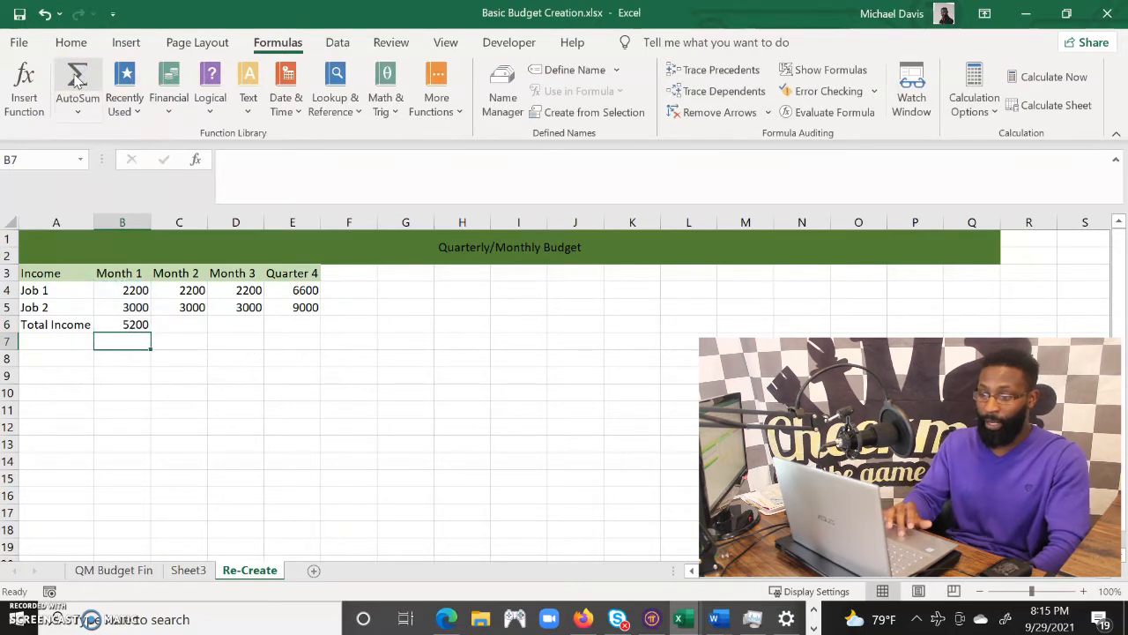
click(133, 324)
drag(151, 333, 305, 330)
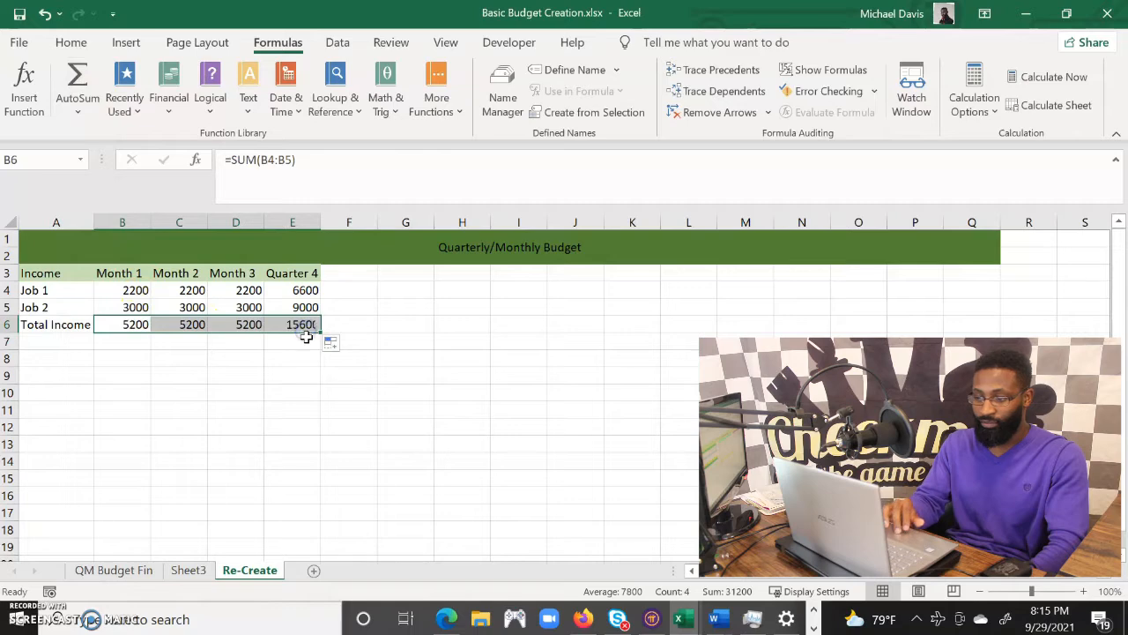
click(292, 338)
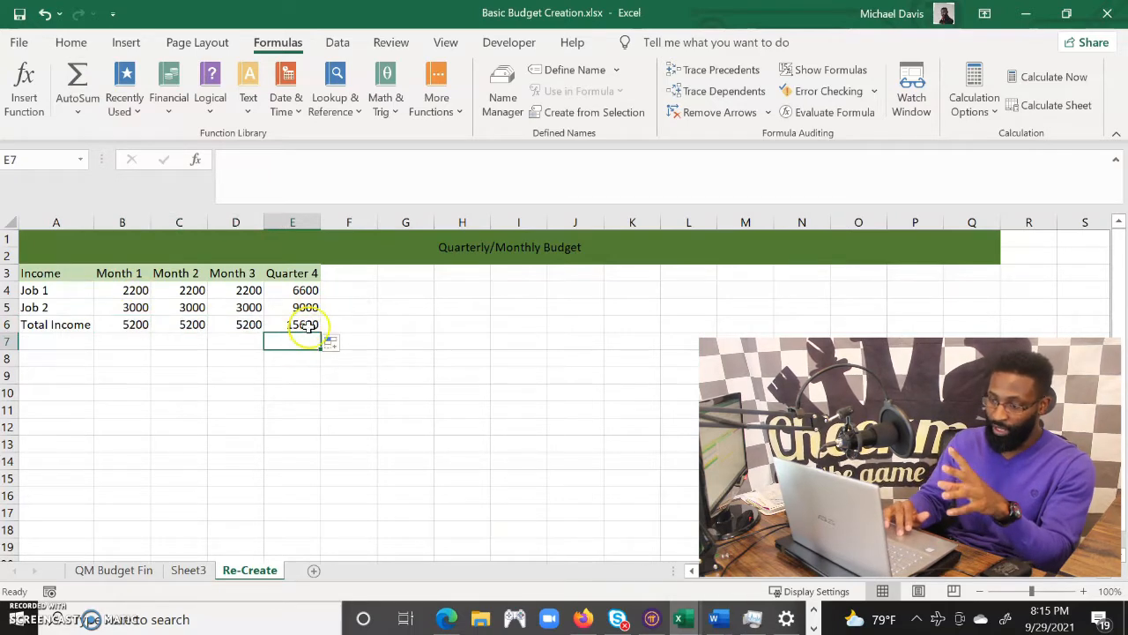
Step: Enter the headings Expenses, Month 1, Month 2 and Month 3 in cells G3 to J3
click(402, 275)
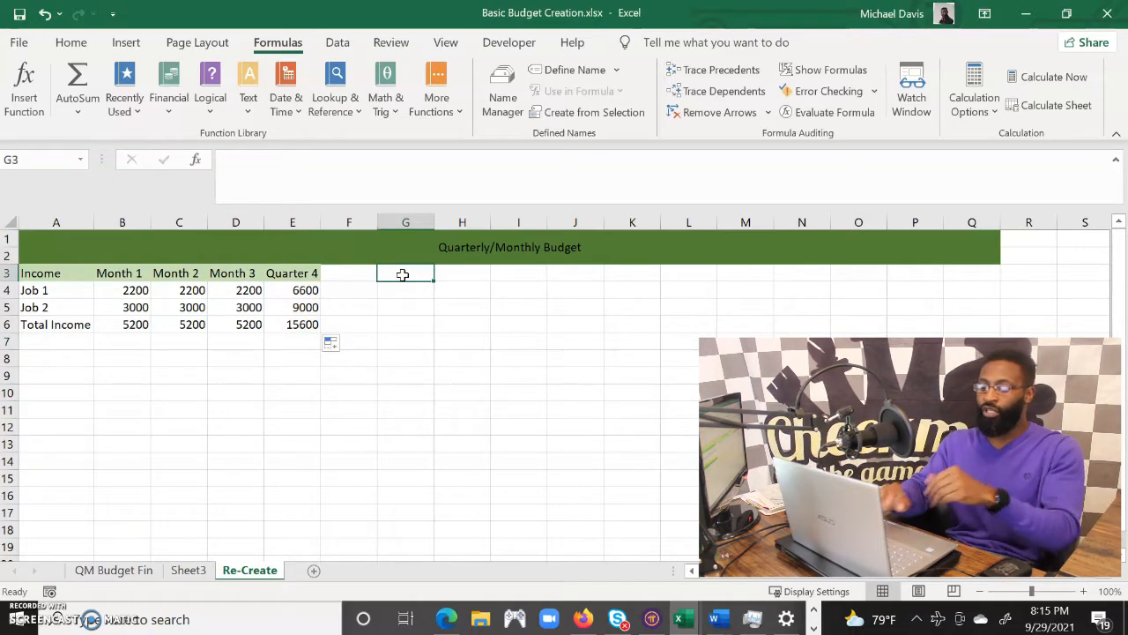
text(Expense)
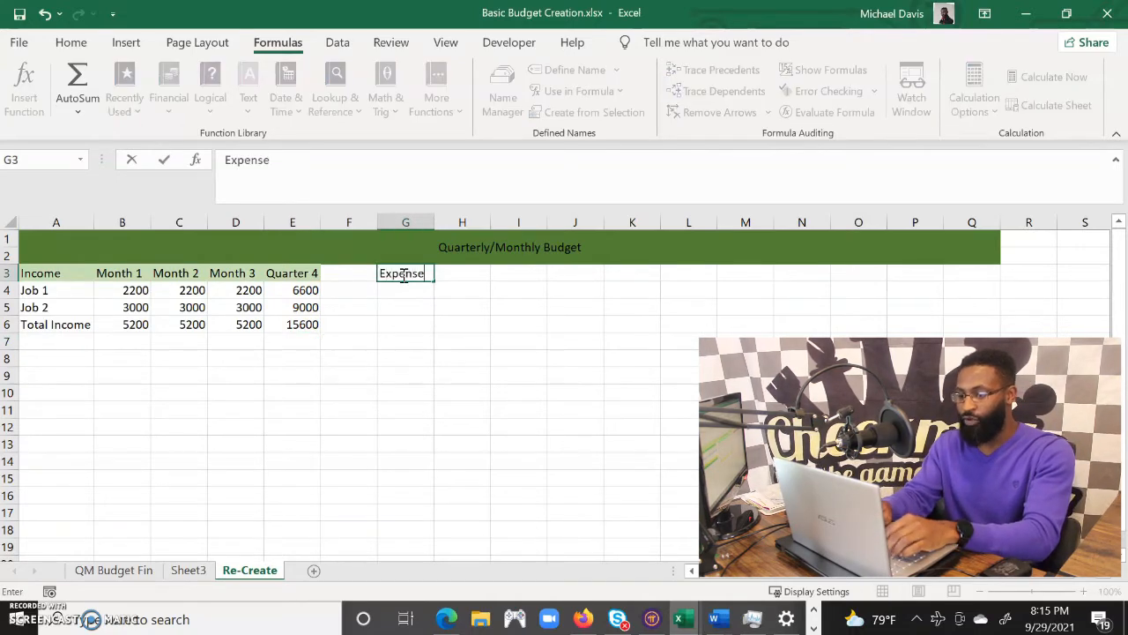
key(Tab)
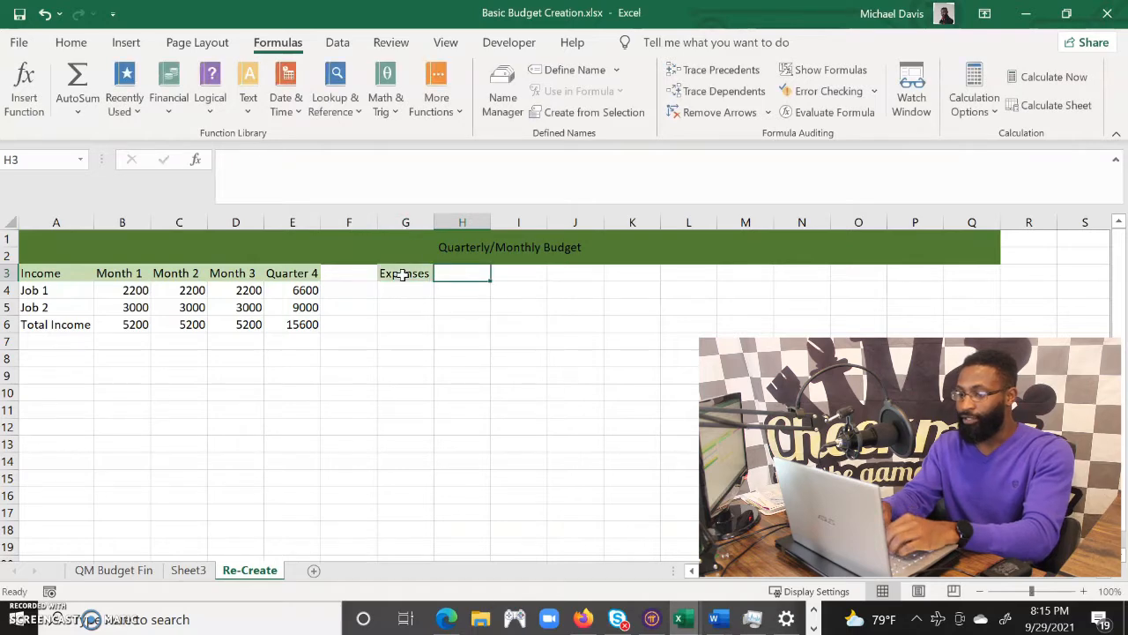
click(402, 275)
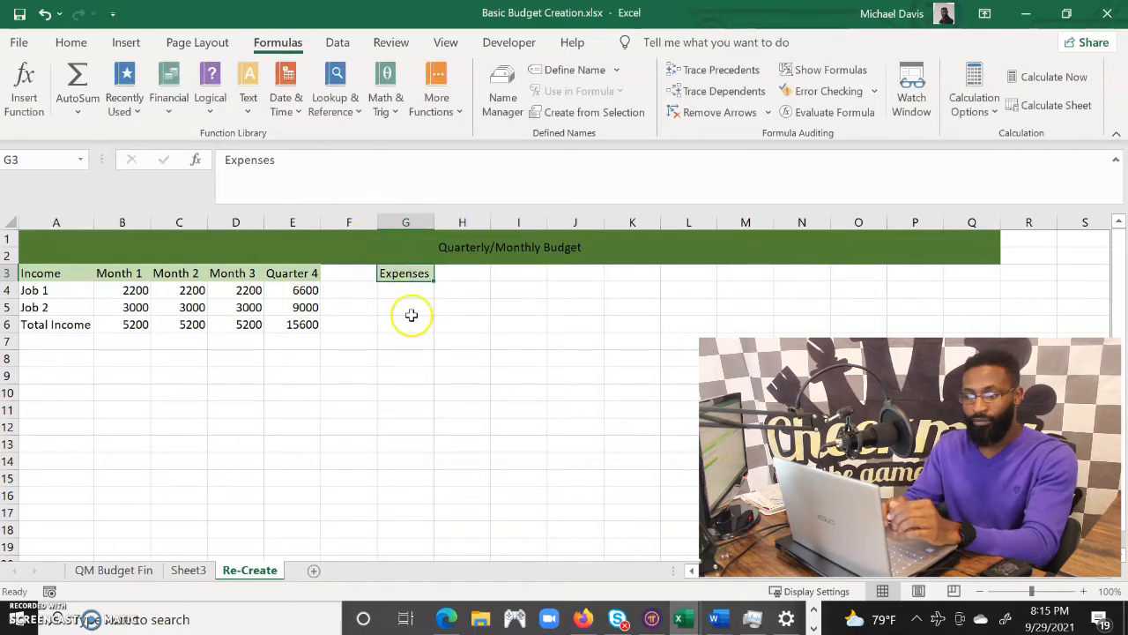
click(451, 275)
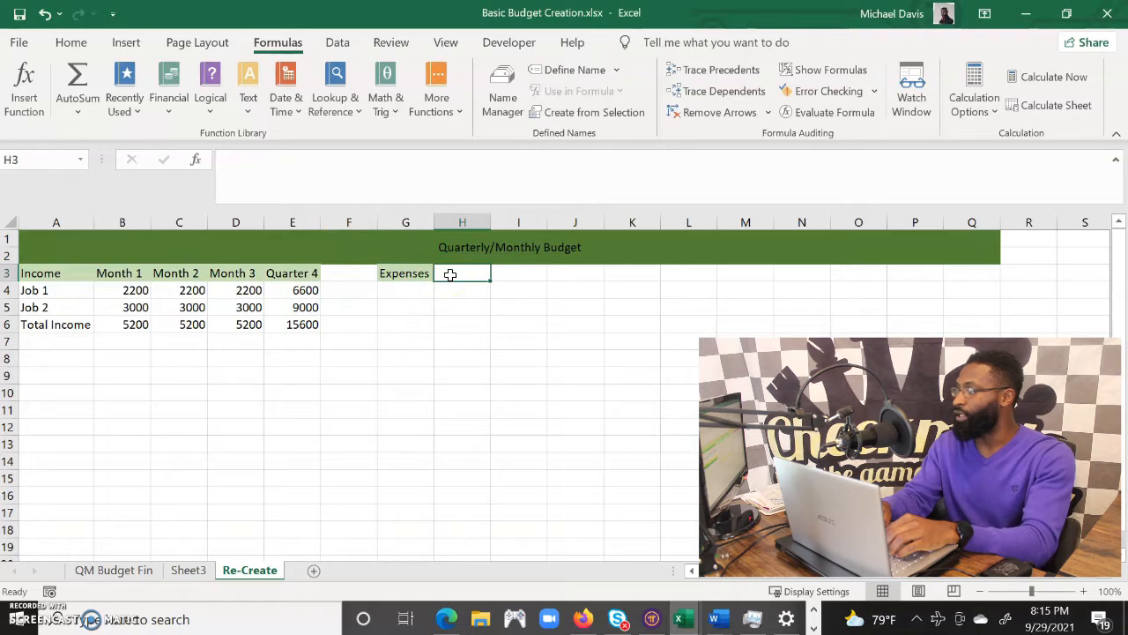
text(Month 1)
key(Tab)
text(Mont)
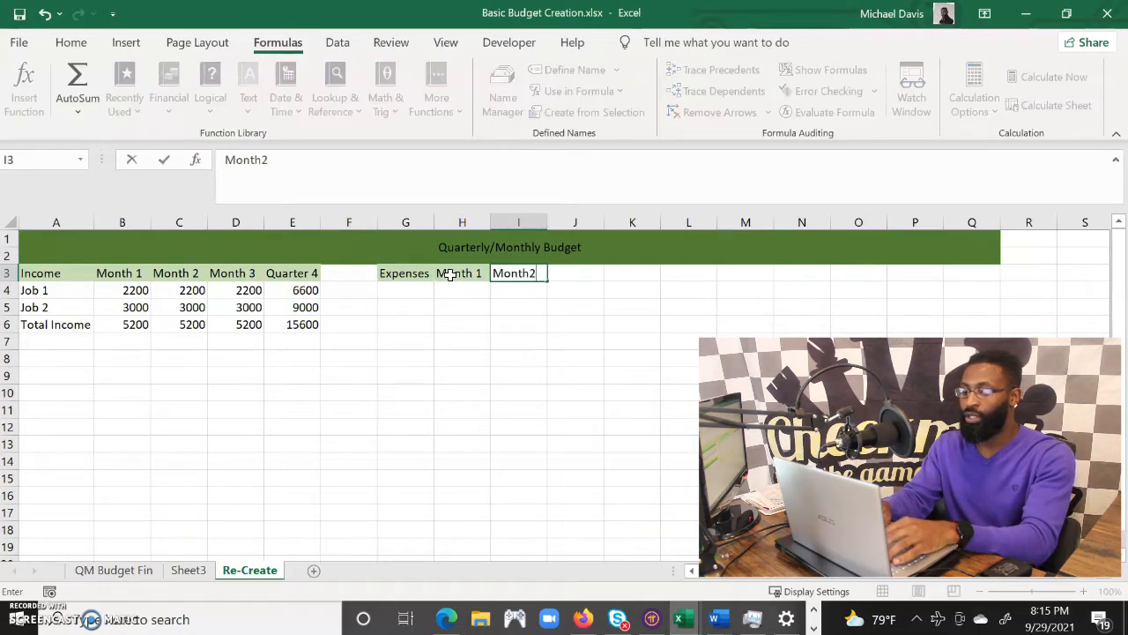
key(Tab)
text(Month 3)
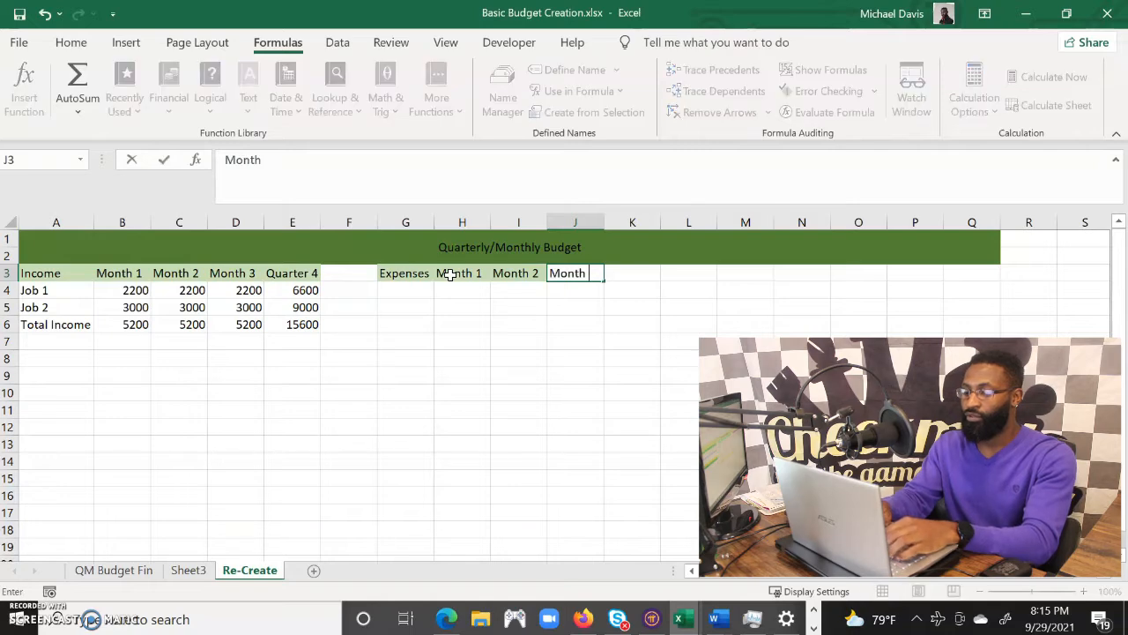
key(Tab)
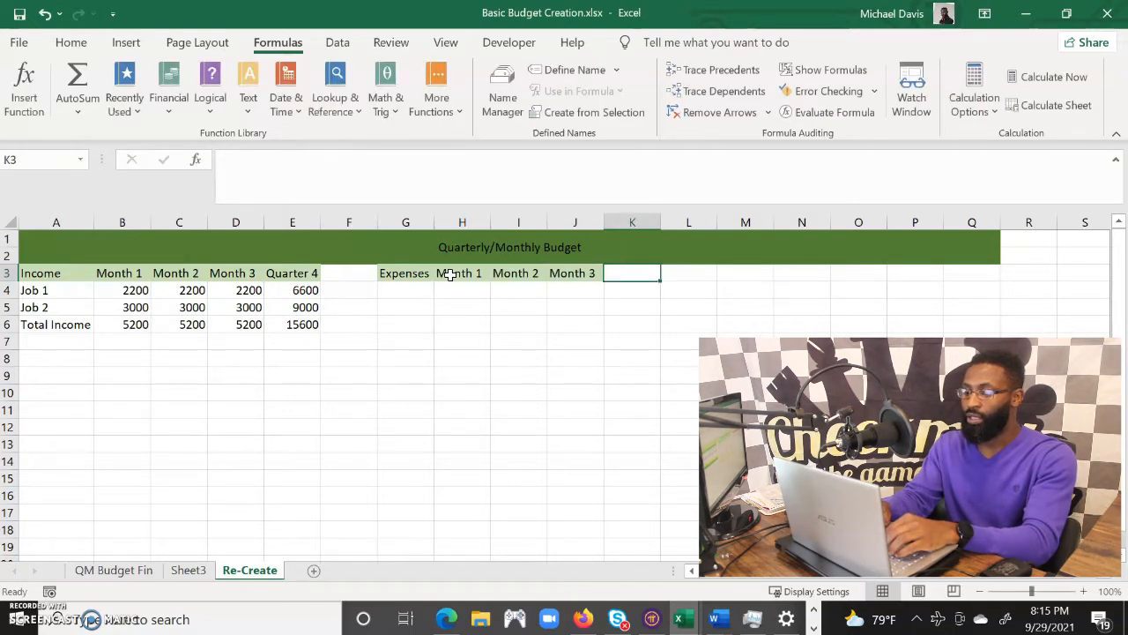
Step: Enter the heading "Percentage of Income" in K3 and auto-fit column K to its text
text(Perce)
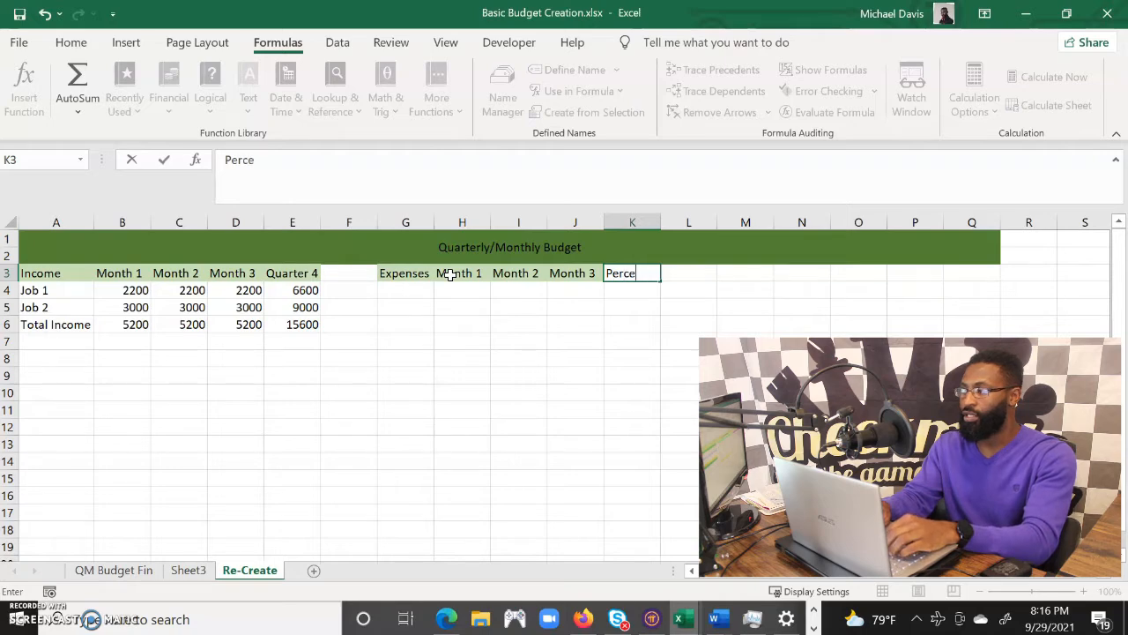
text(ntage of Income)
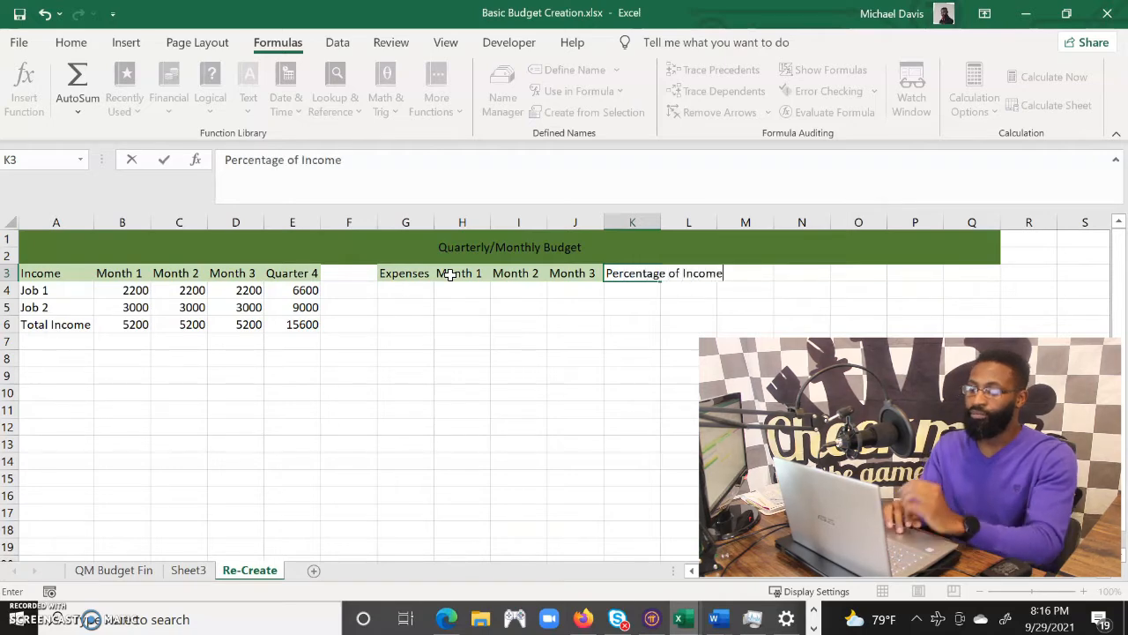
click(645, 221)
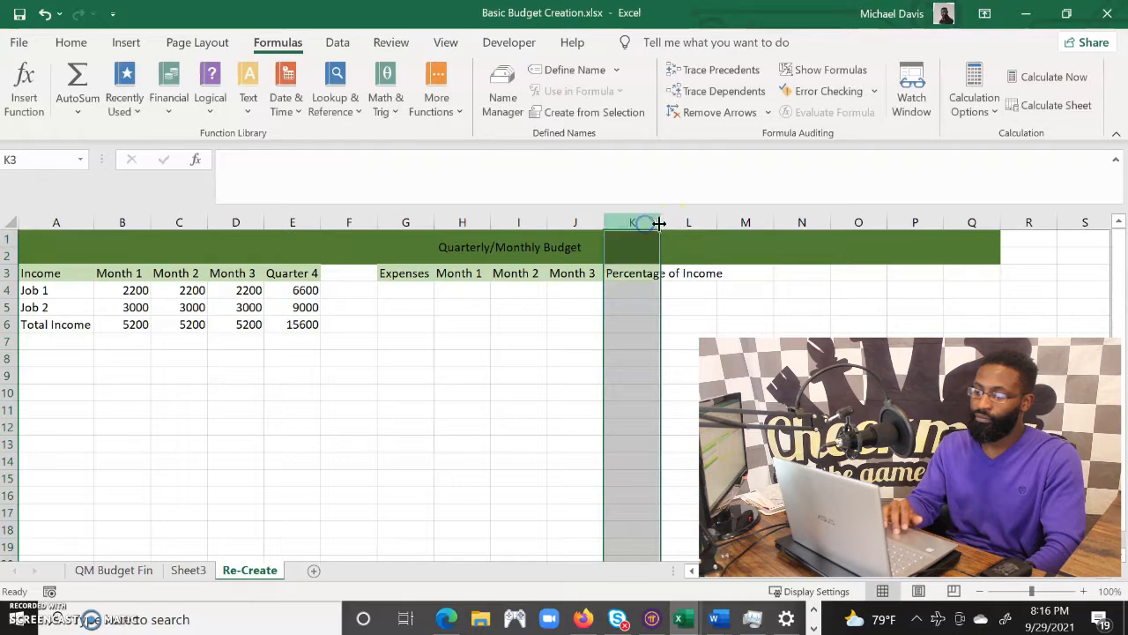
double_click(661, 221)
Step: Enter the heading "Quarter 4" in cell L3, beside Percentage of Income
click(755, 273)
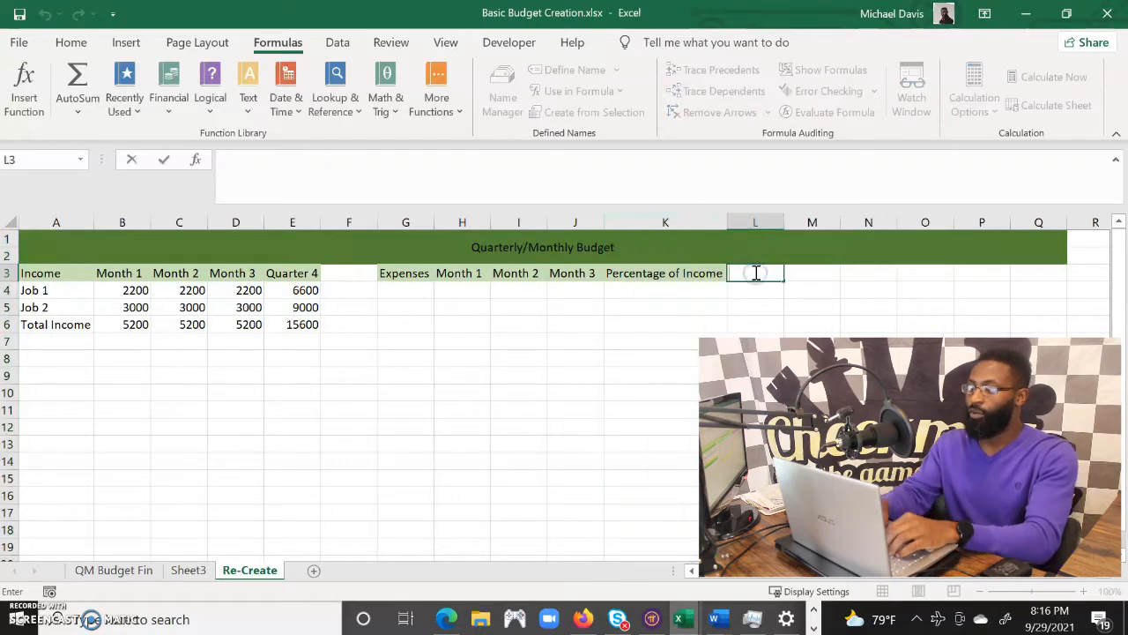
text(Quarter 4)
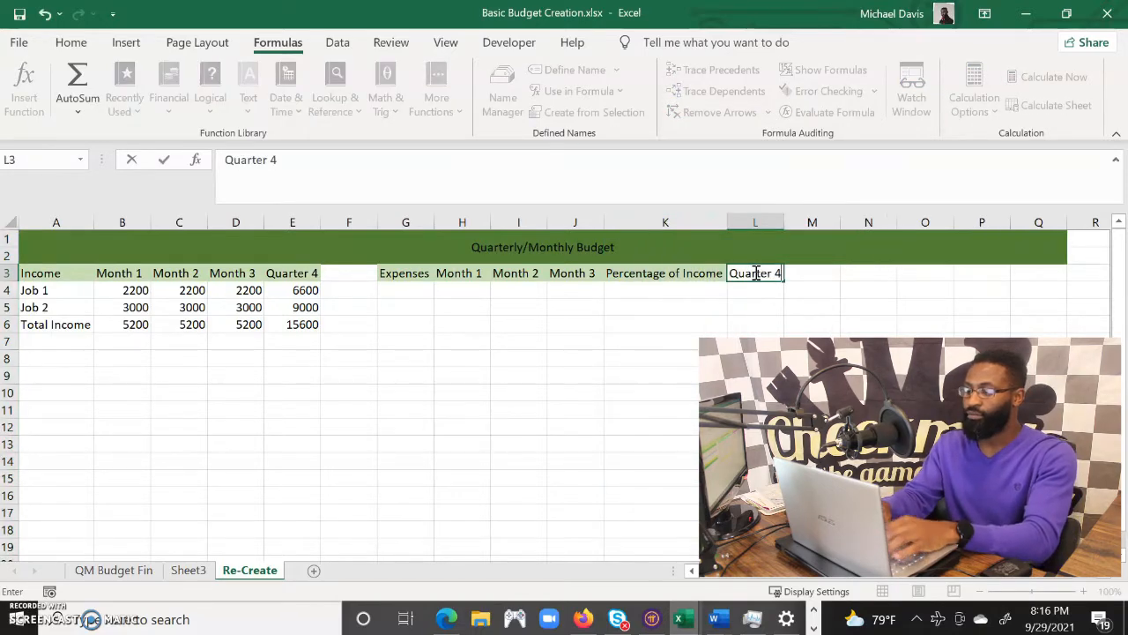
key(Return)
Step: Fill the expense heading cells G3:L3 with a bright red from the standard color palette under More Colors
drag(411, 273, 779, 274)
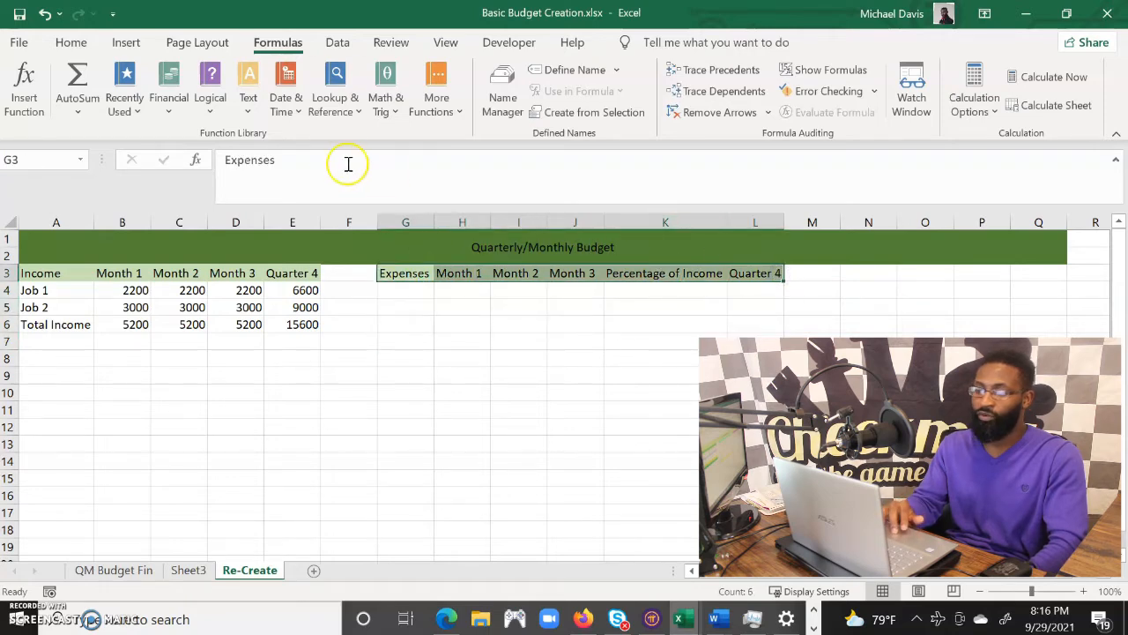
click(70, 41)
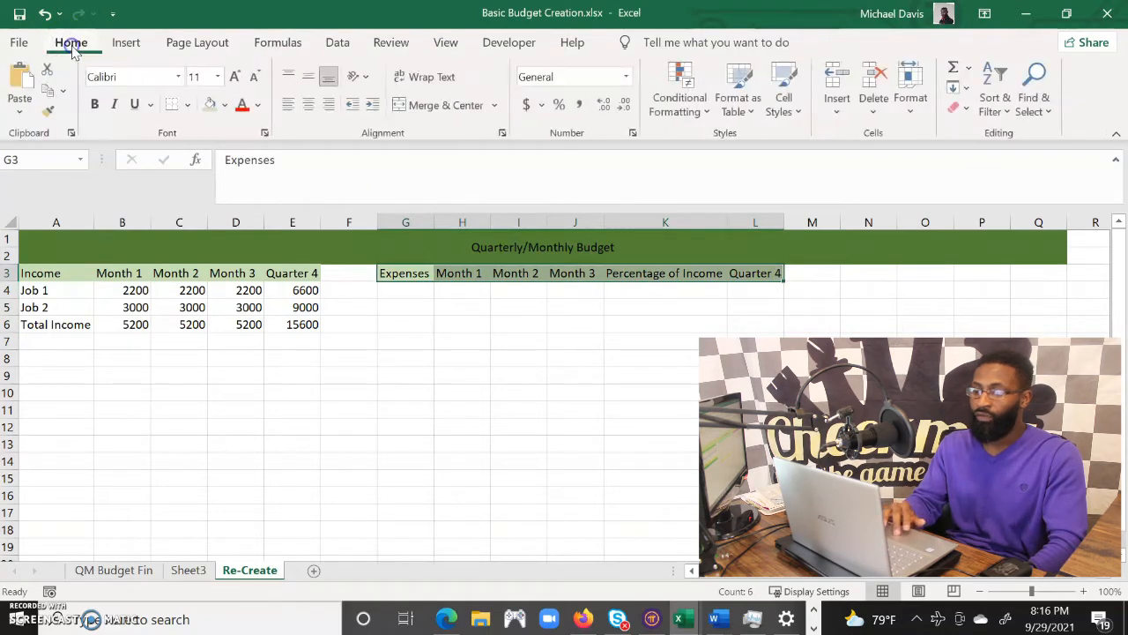
click(225, 106)
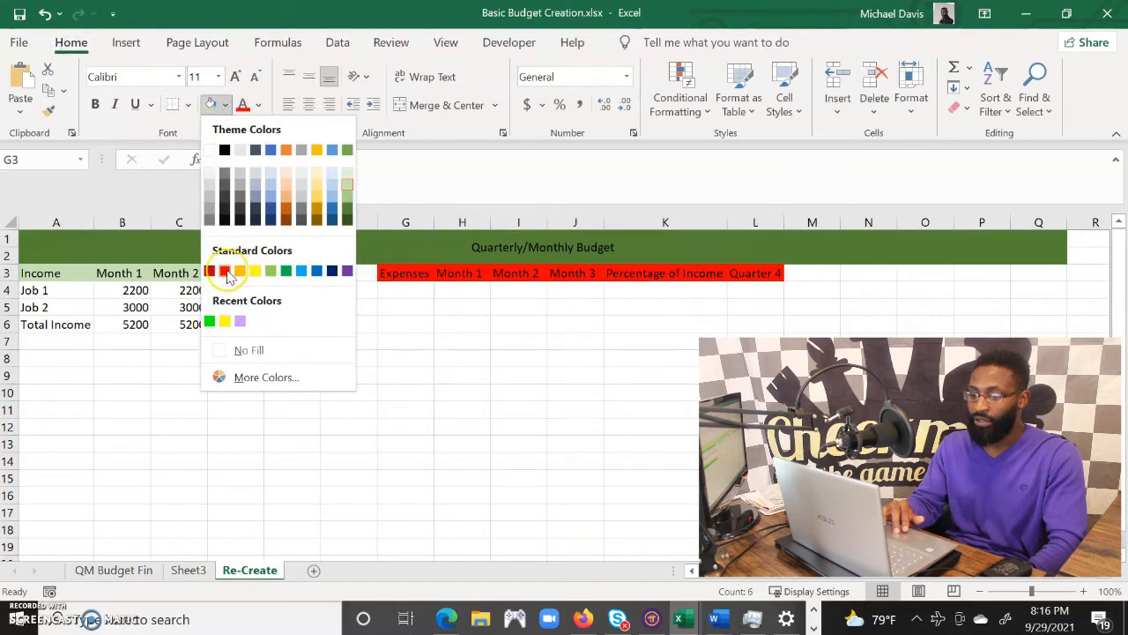
click(252, 374)
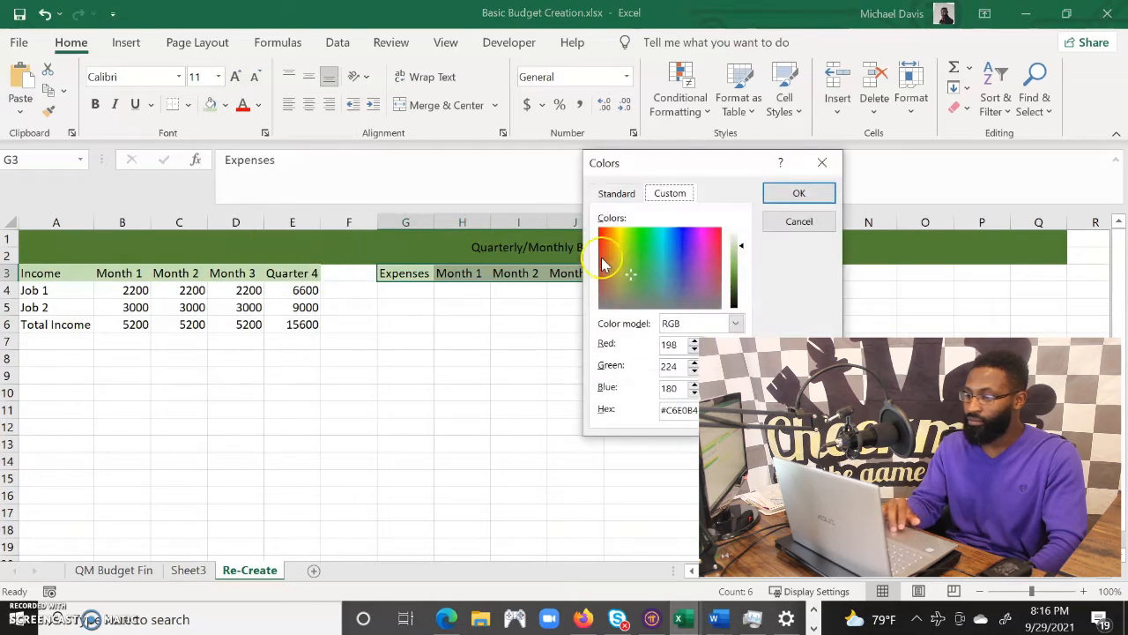
click(617, 194)
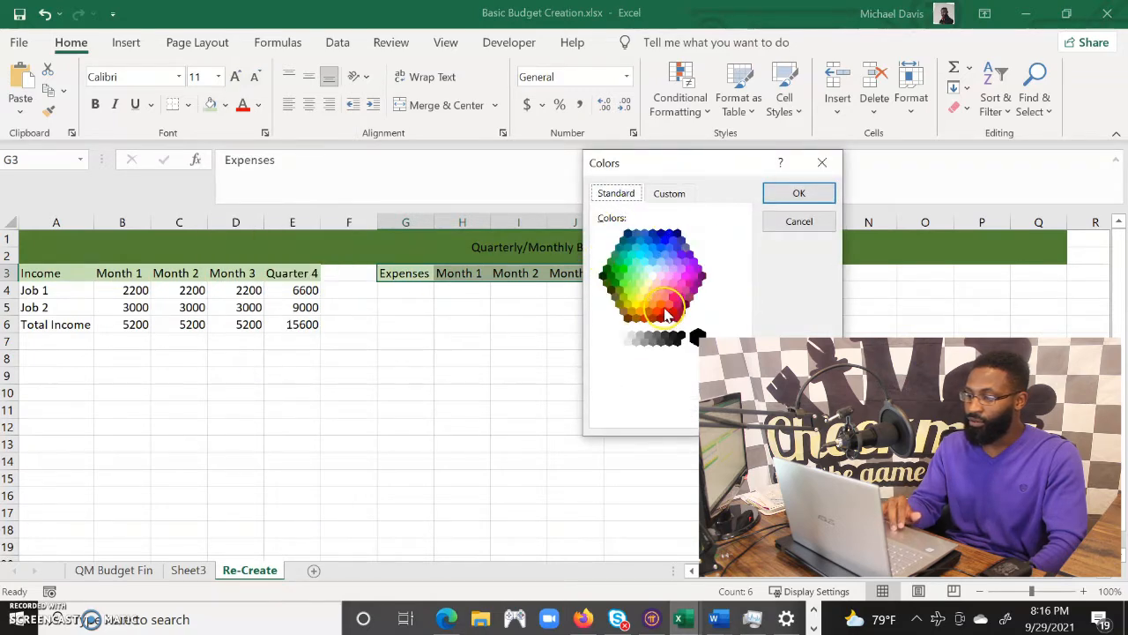
click(671, 299)
click(661, 306)
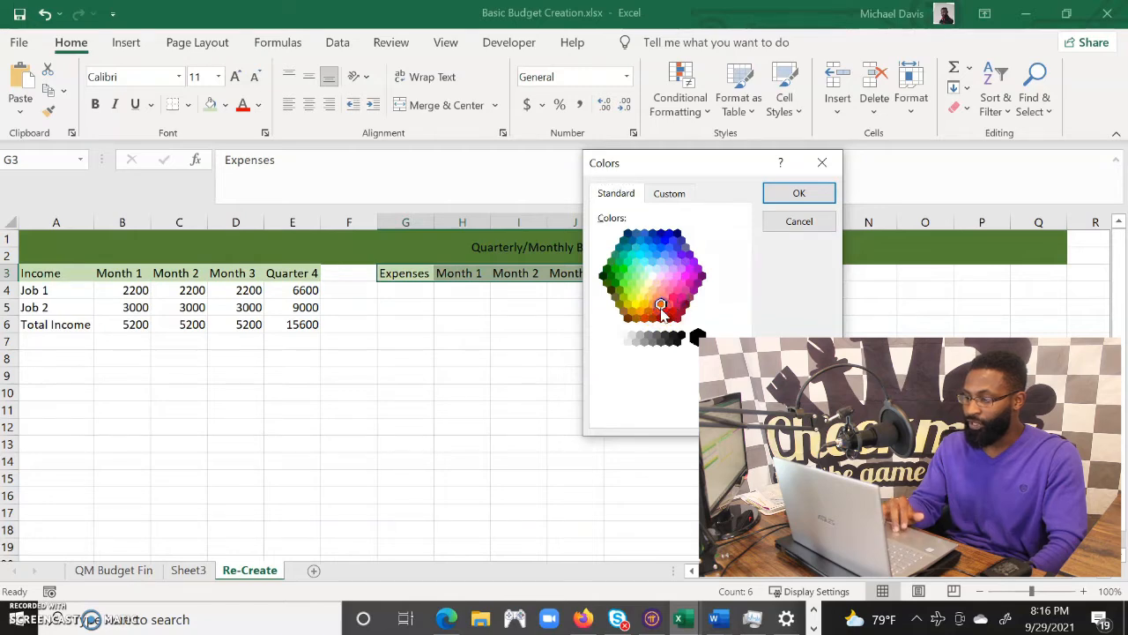
click(662, 306)
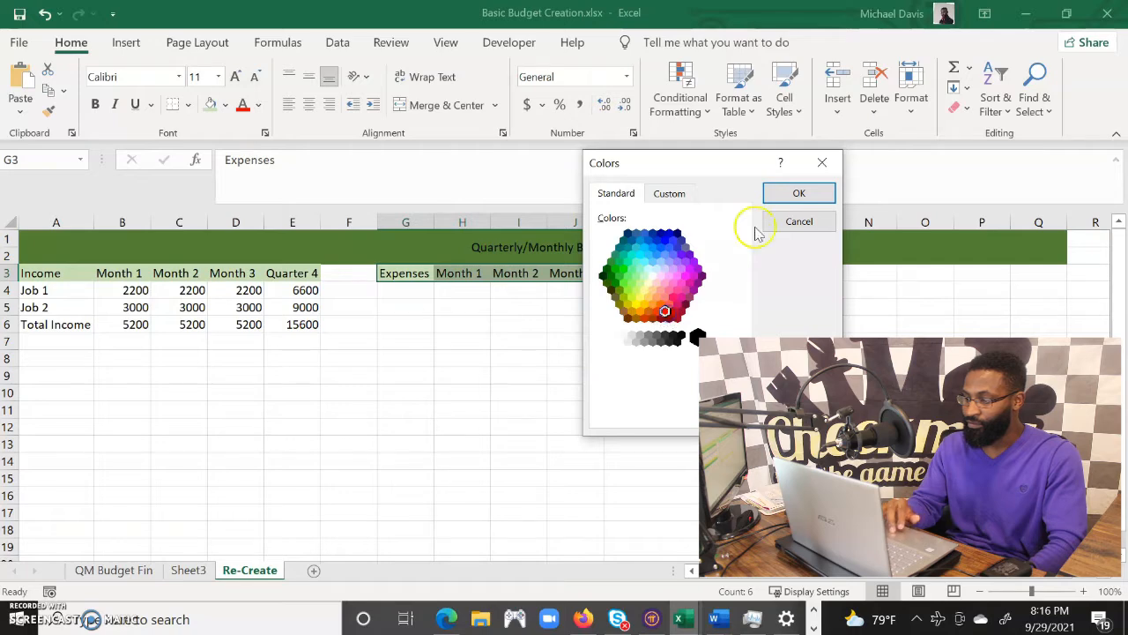
click(798, 194)
click(458, 320)
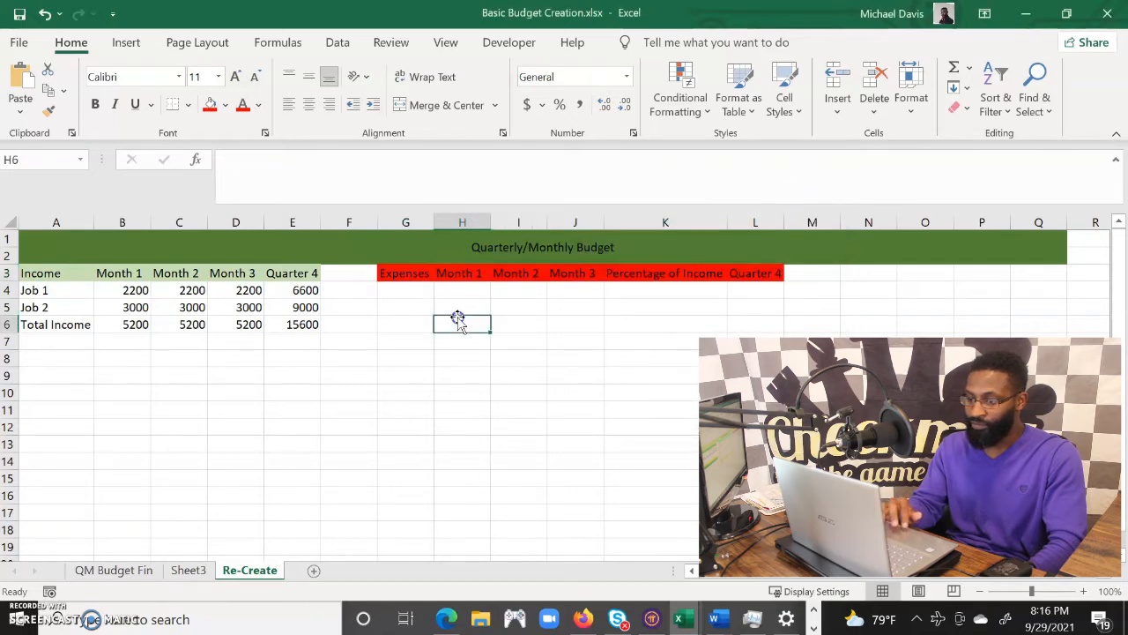
Step: Enter the expense labels Car Insurance, Car Payment, Rent and Gas in cells G4 to G7
click(386, 294)
text(Ca)
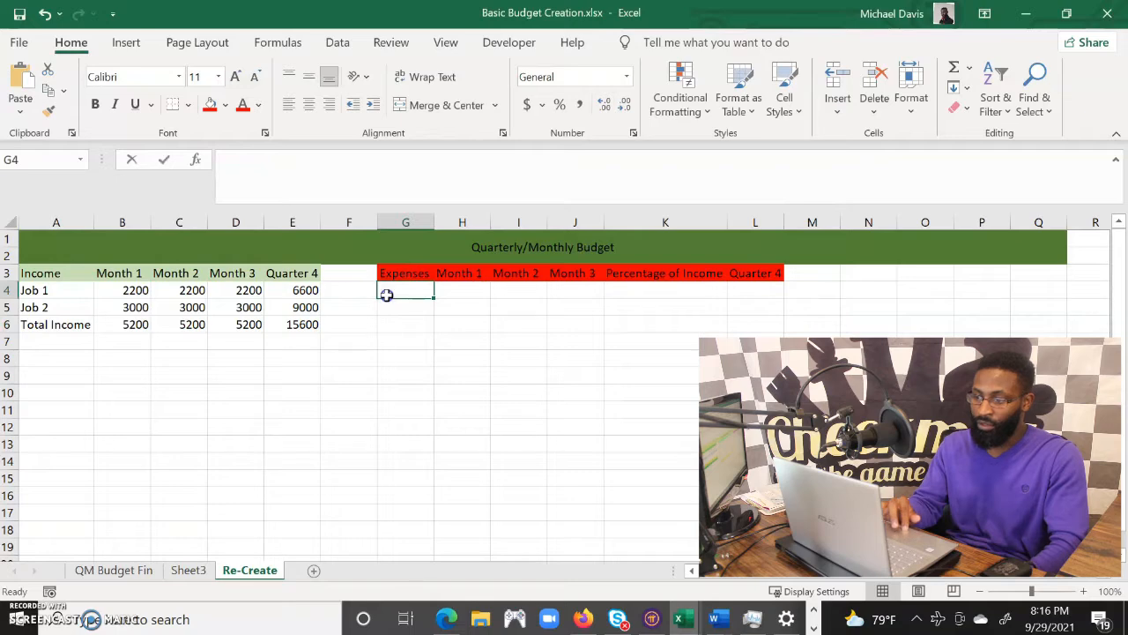
text(r Insurance)
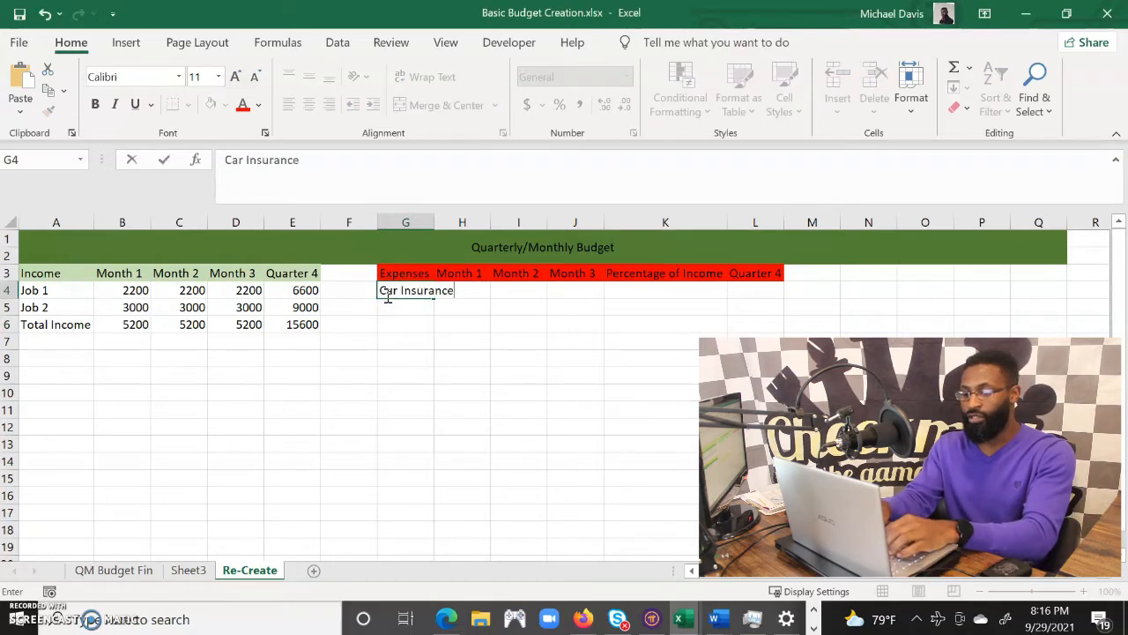
key(Return)
text(Car Paym)
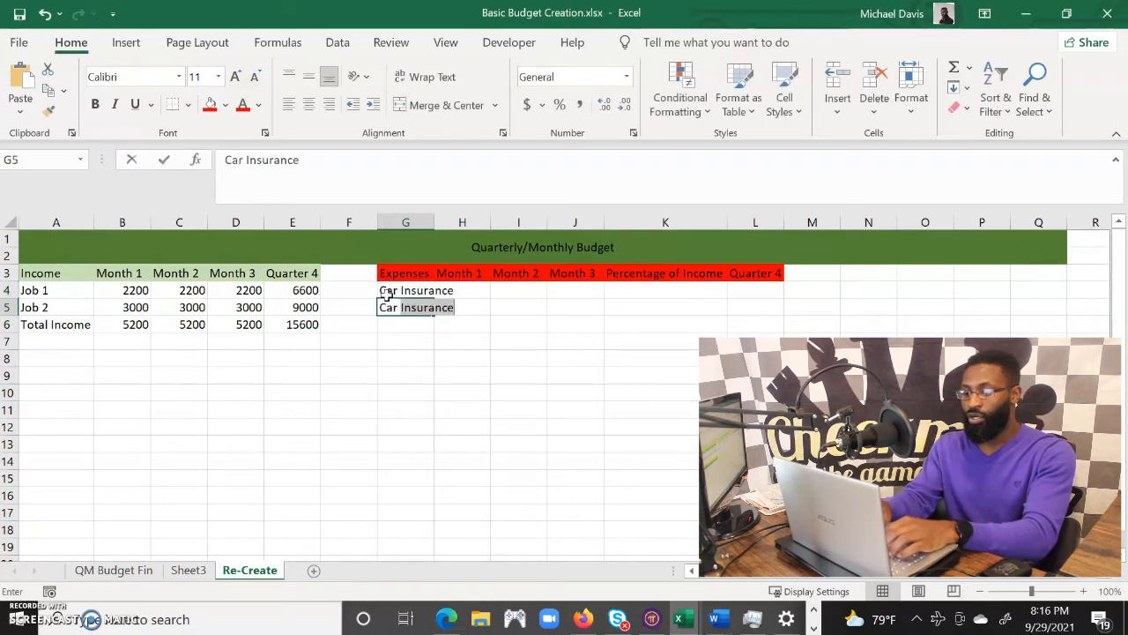
text(ent)
key(Return)
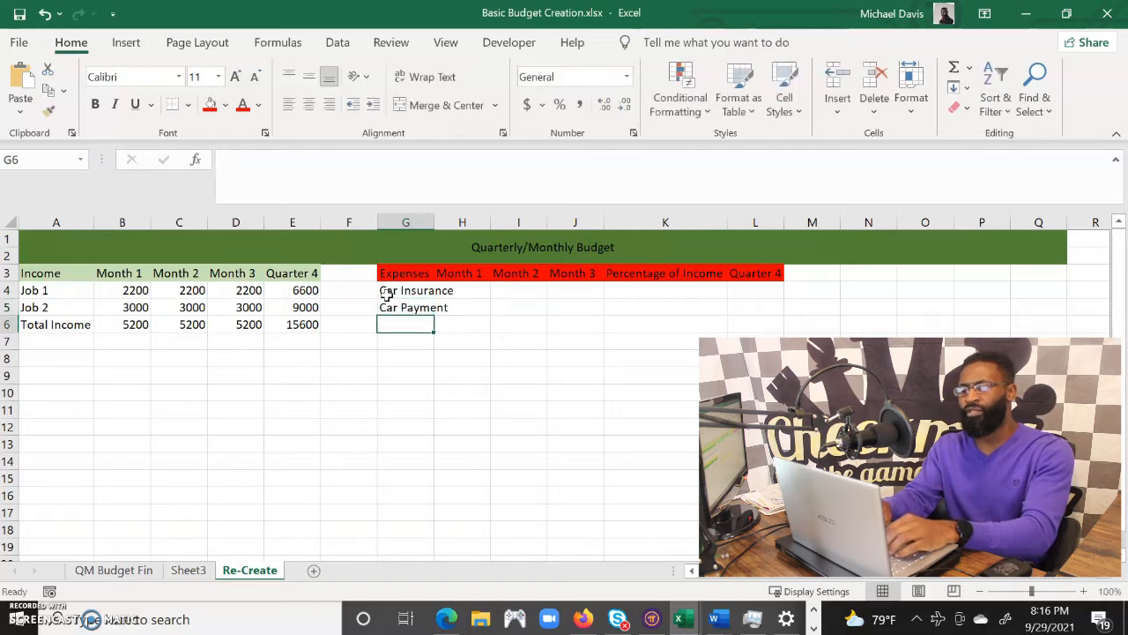
text(Rent)
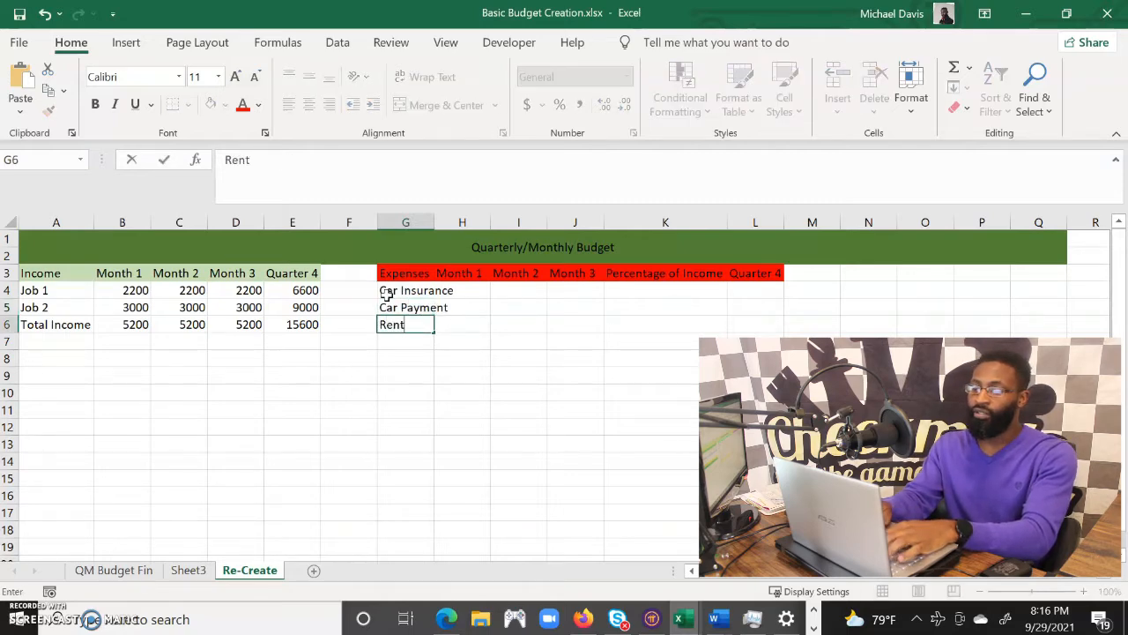
key(Return)
text(Gas)
key(Return)
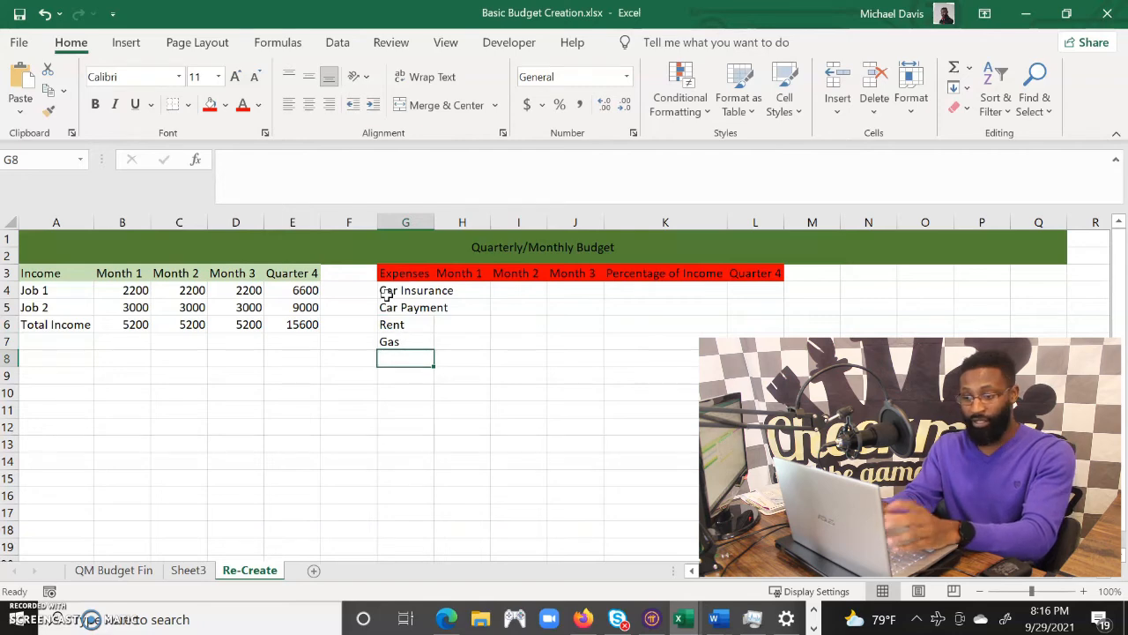
Step: Enter the expense labels Electric, Water, Miscellaneous and Food in cells G8 to G11
text(Electric)
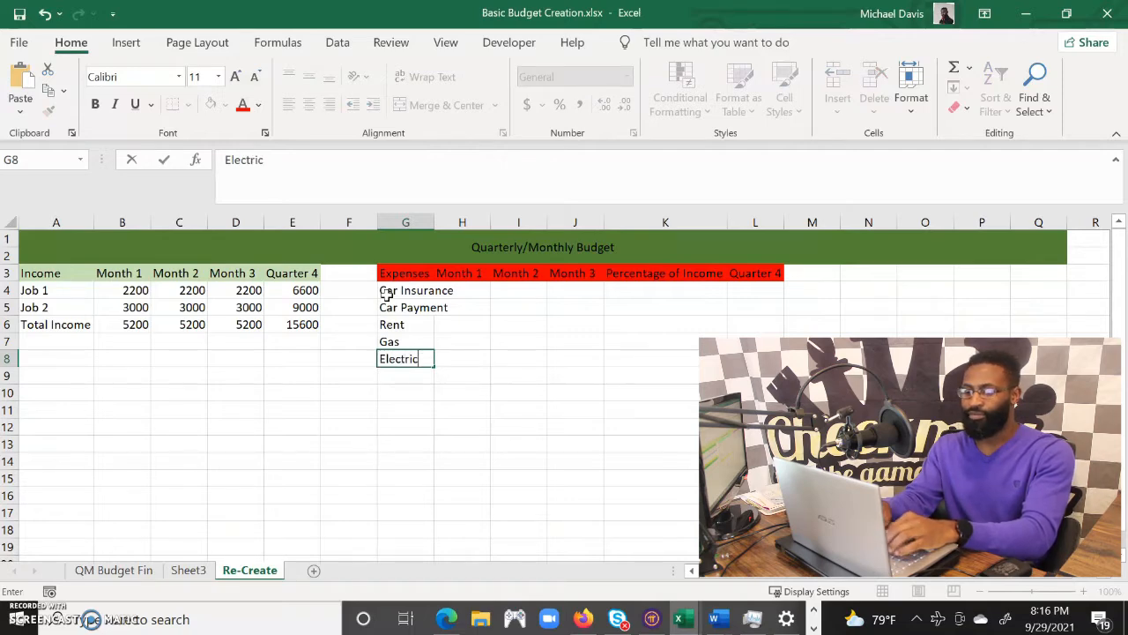
key(Return)
text(Water)
key(Return)
text(Miscellan)
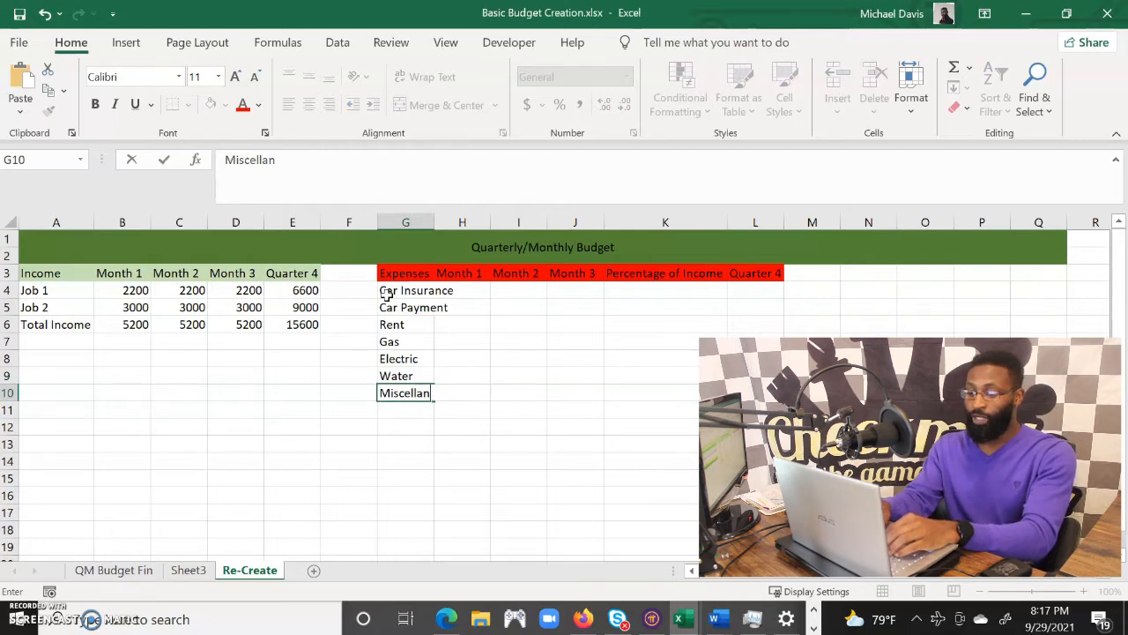
text(eous)
key(Return)
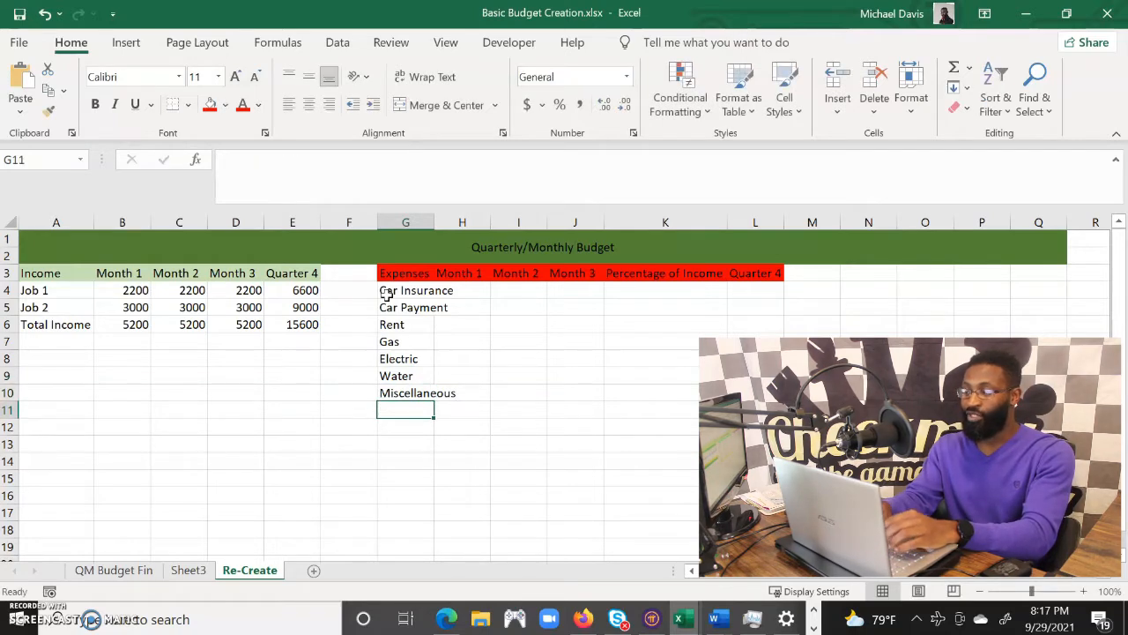
text(Food)
key(Return)
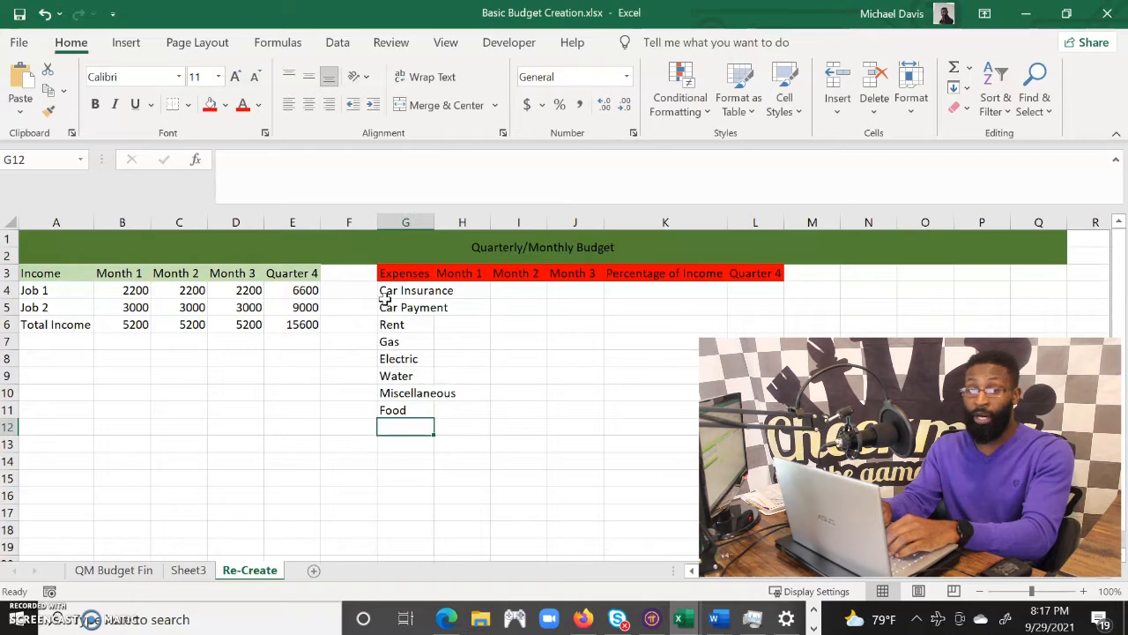
Step: Enter the labels Credit Cards in G12 and Total Expenses in G13, and auto-fit column G to its text
text(Cr)
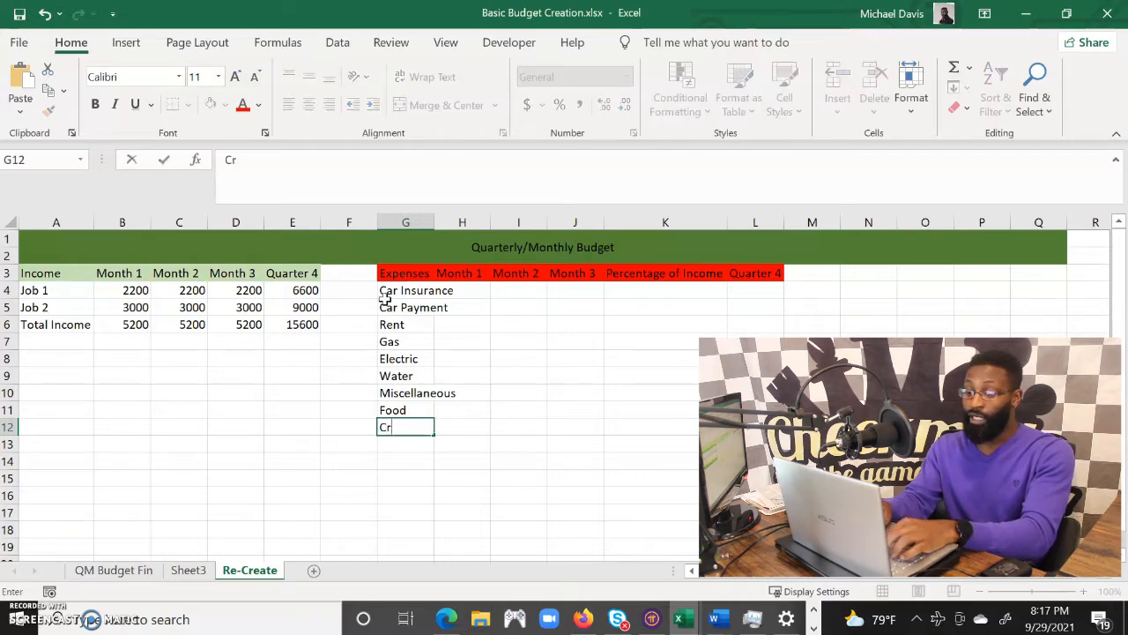
text(edit Cards)
key(Return)
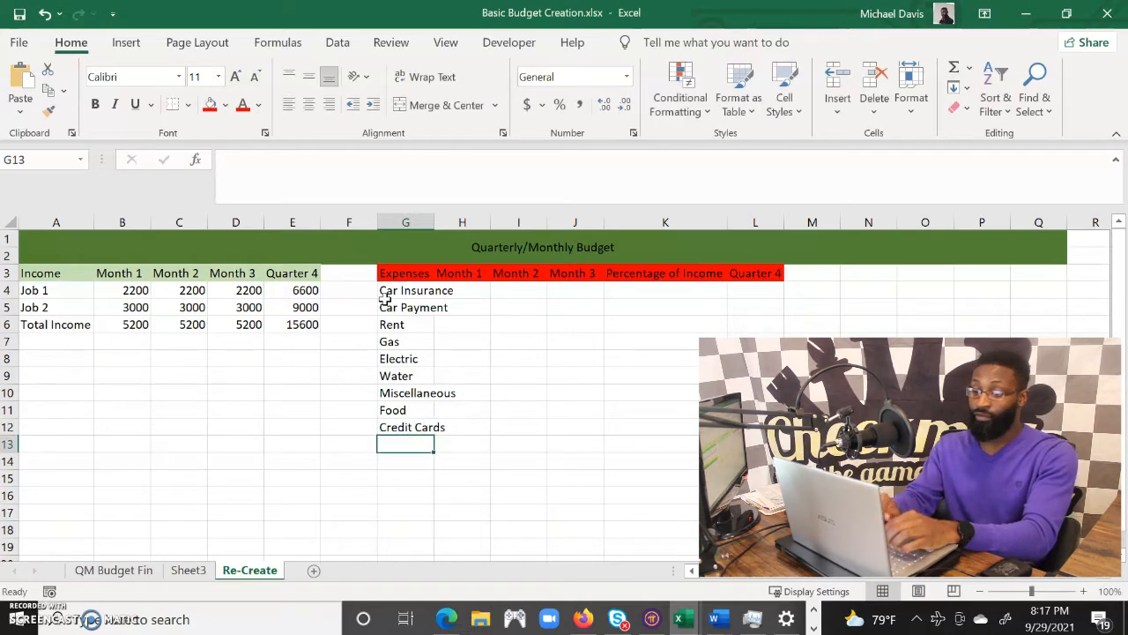
text(T)
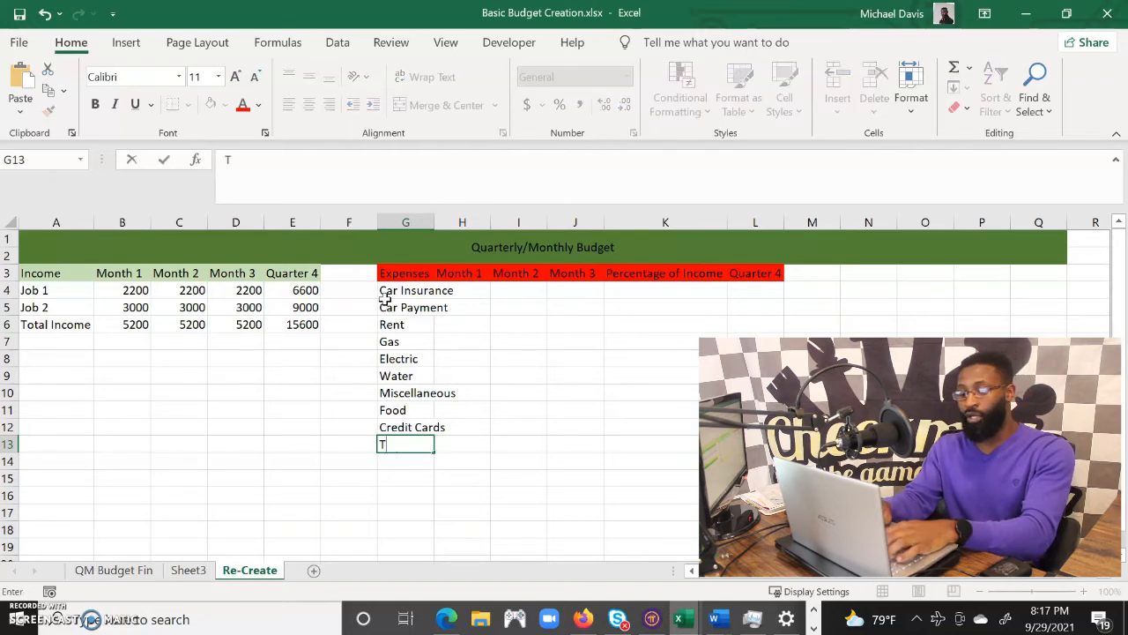
text(otal Expenses)
key(Return)
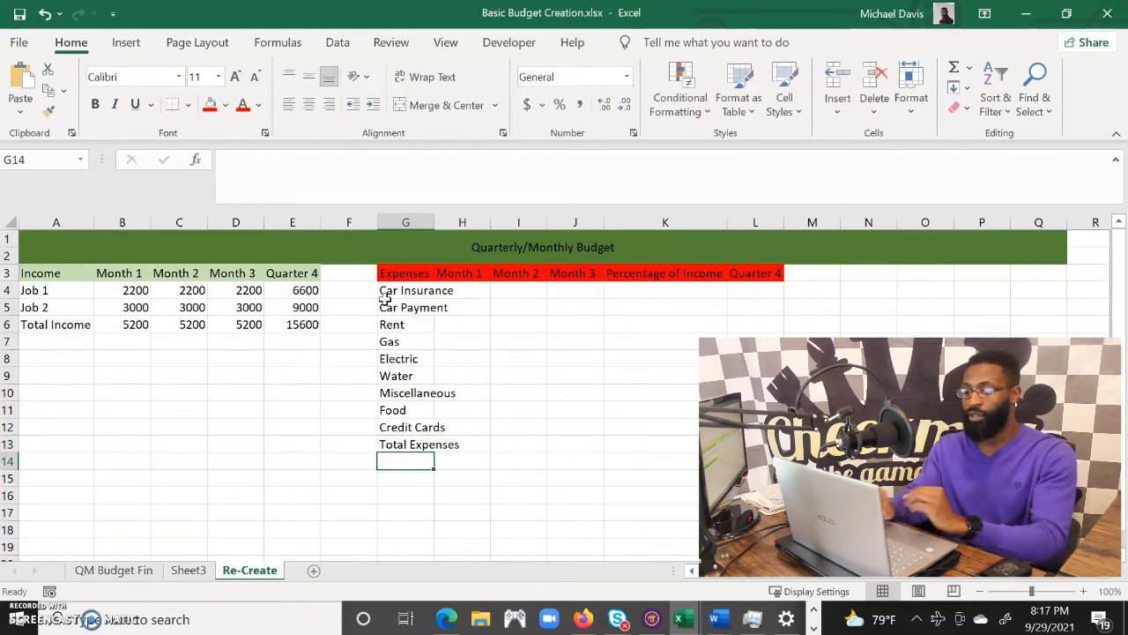
click(416, 221)
double_click(433, 222)
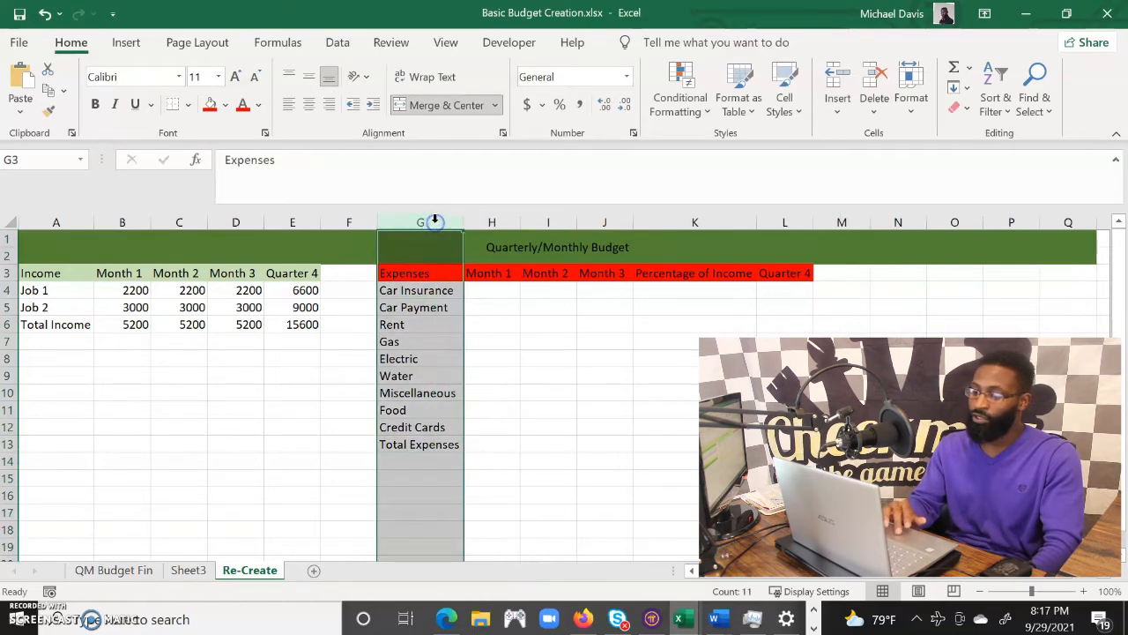
Step: Enter 300 as the Car Insurance expense for all three months in cells H4 to J4
click(517, 295)
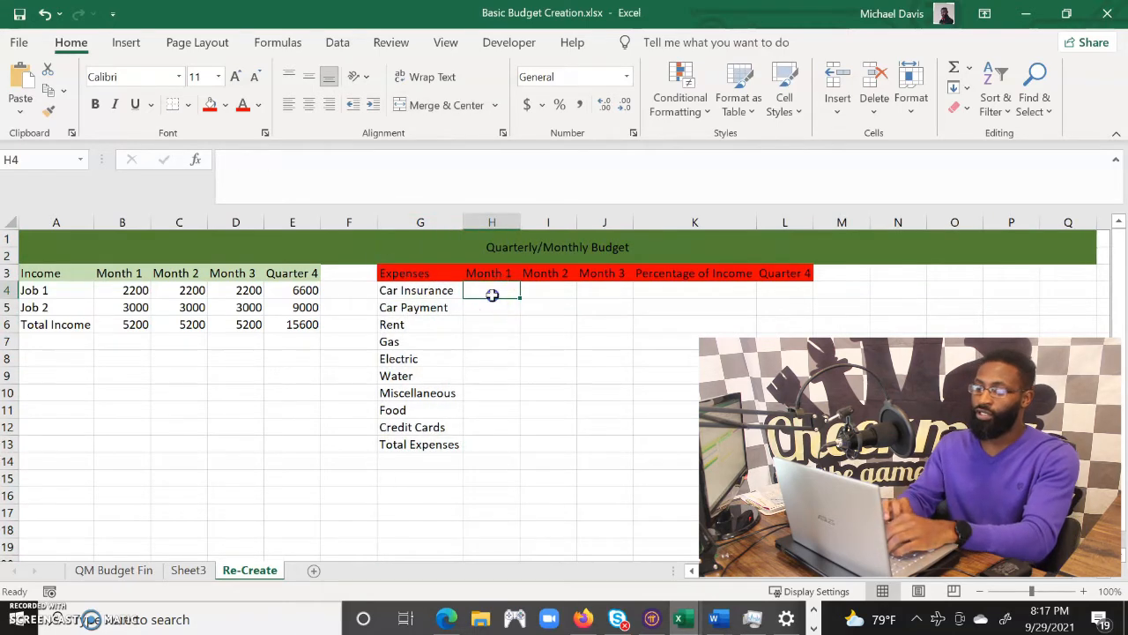
double_click(494, 296)
key(Tab)
text(300)
key(Tab)
text(300)
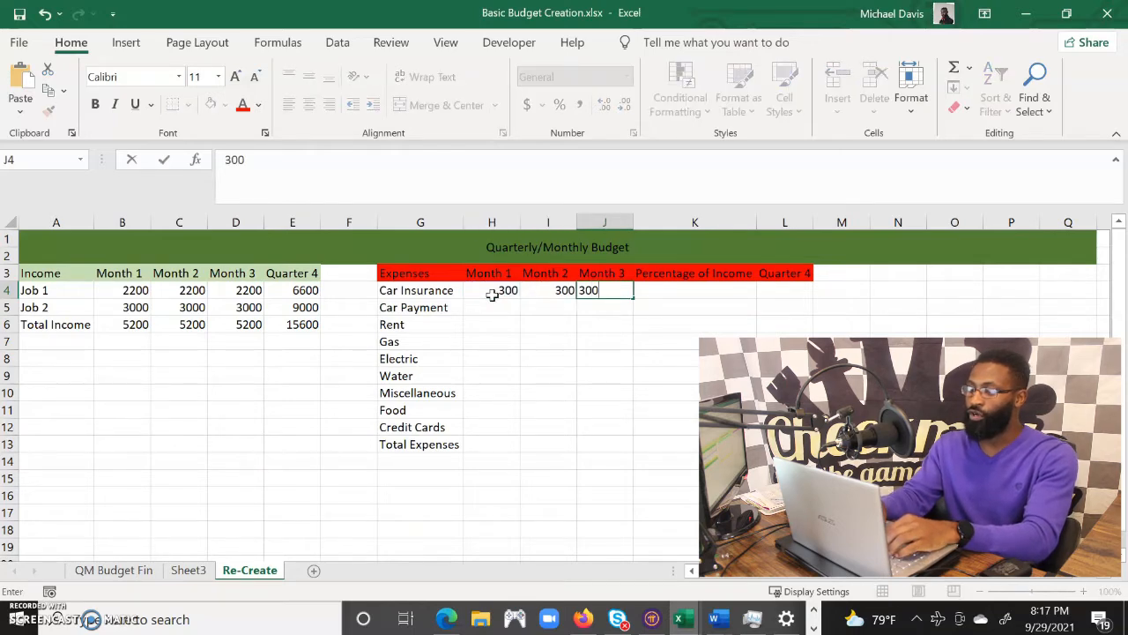
key(Return)
Step: Enter 400 as the Car Payment expense for Month 1 and Month 2 in cells H5 and I5
text(400)
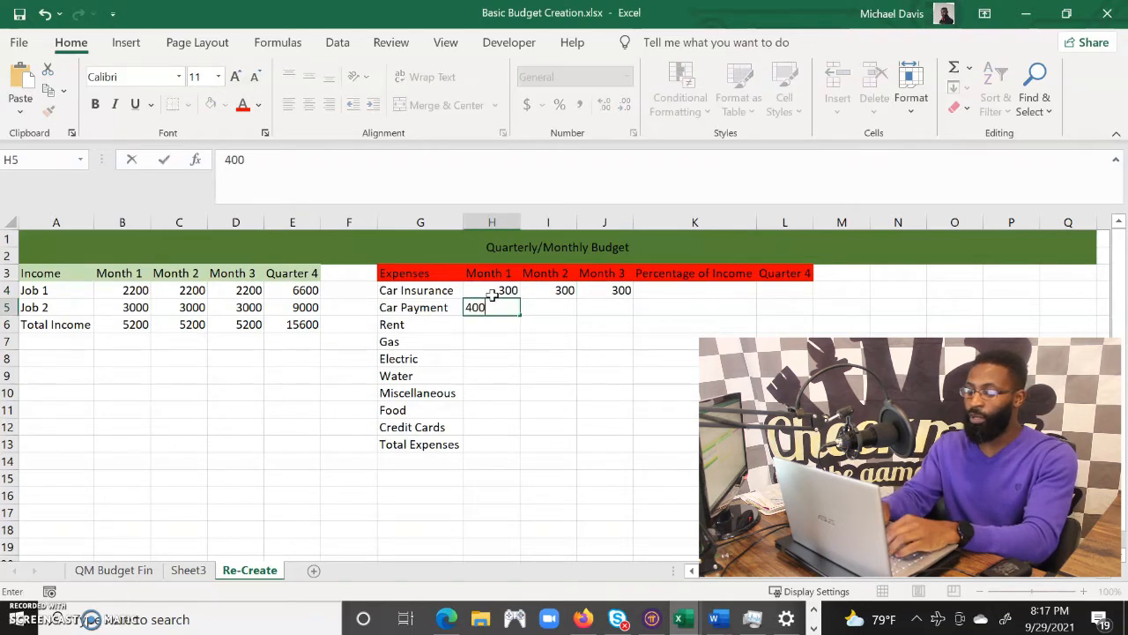
key(Tab)
text(400)
key(Return)
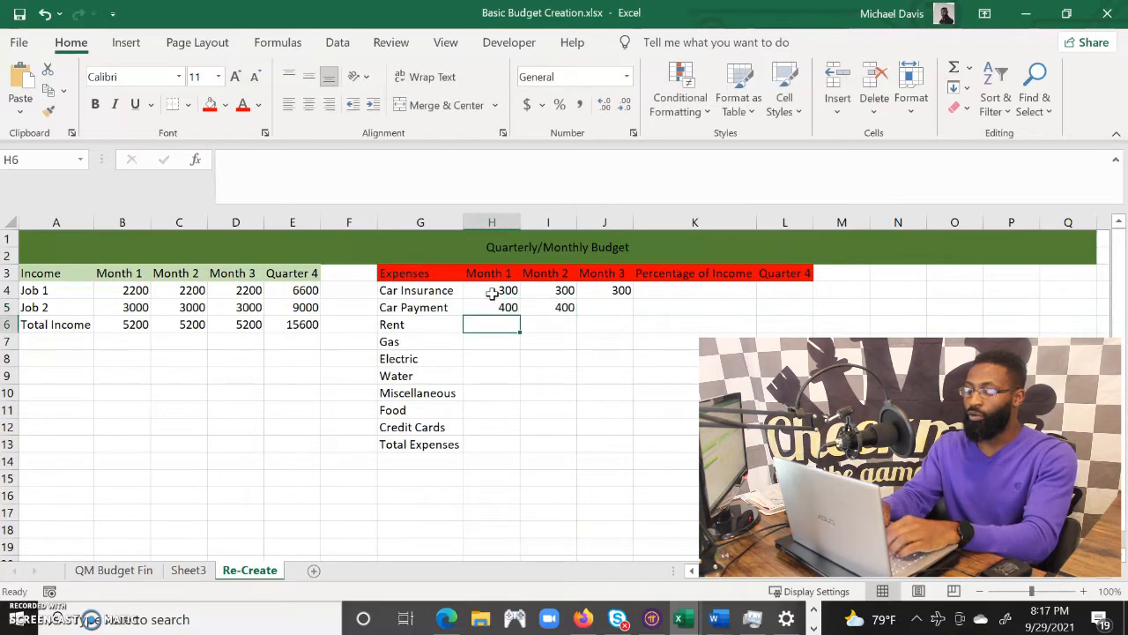
Step: Enter the Month 1 expenses in H6 to H9: Rent 1400, Gas 80, Electric 180 and Water 75
text(1400)
key(Return)
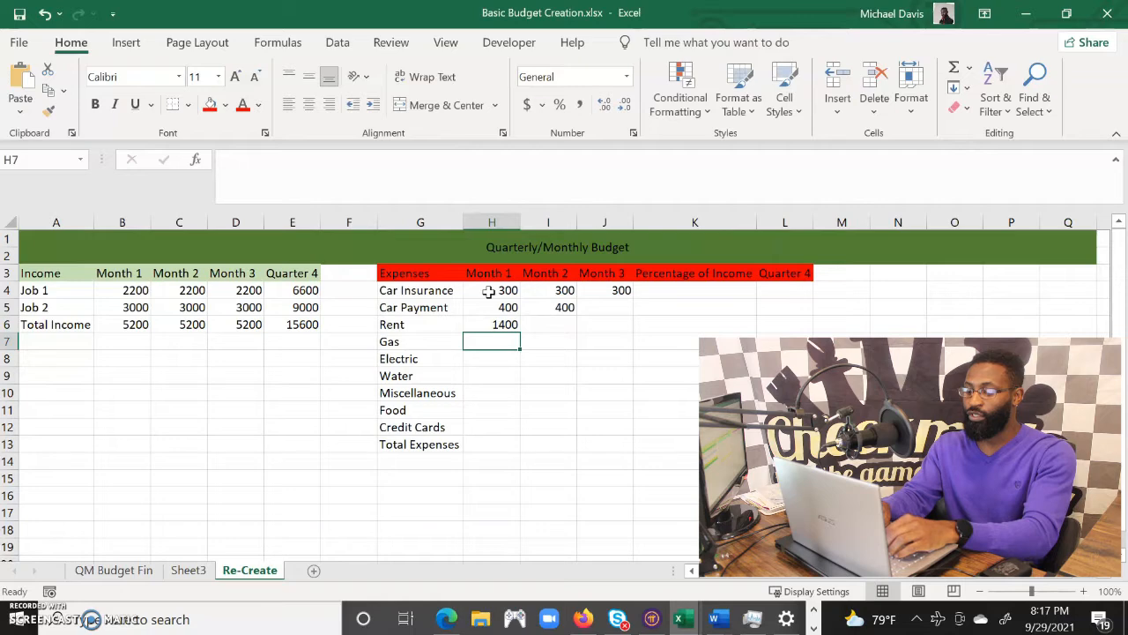
text(80)
key(Return)
text(180)
key(Return)
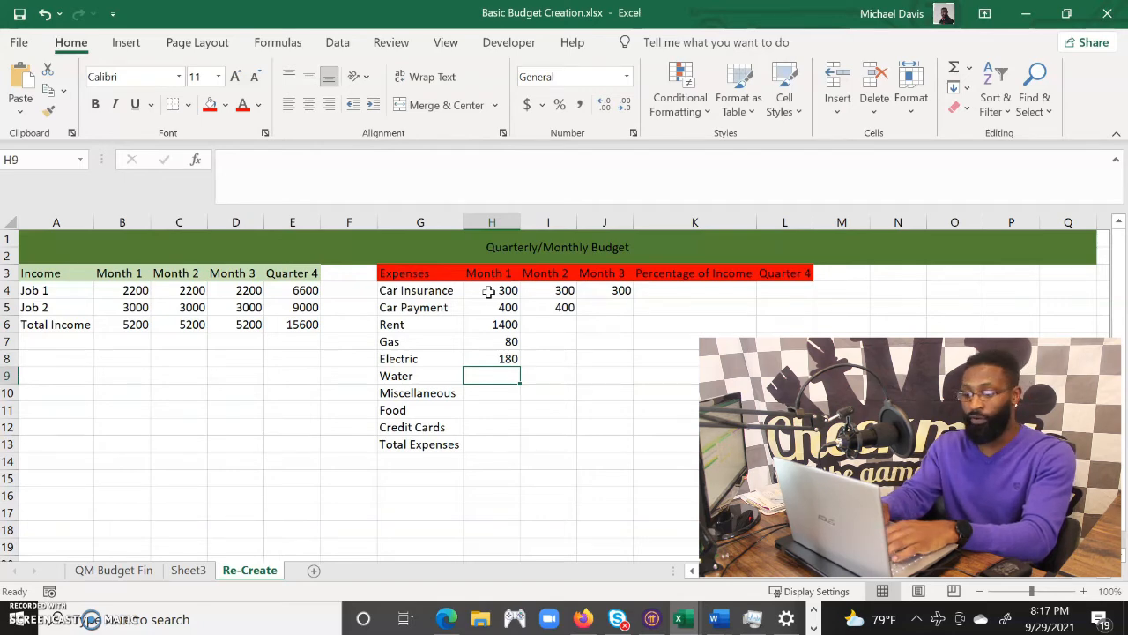
text(75)
key(Return)
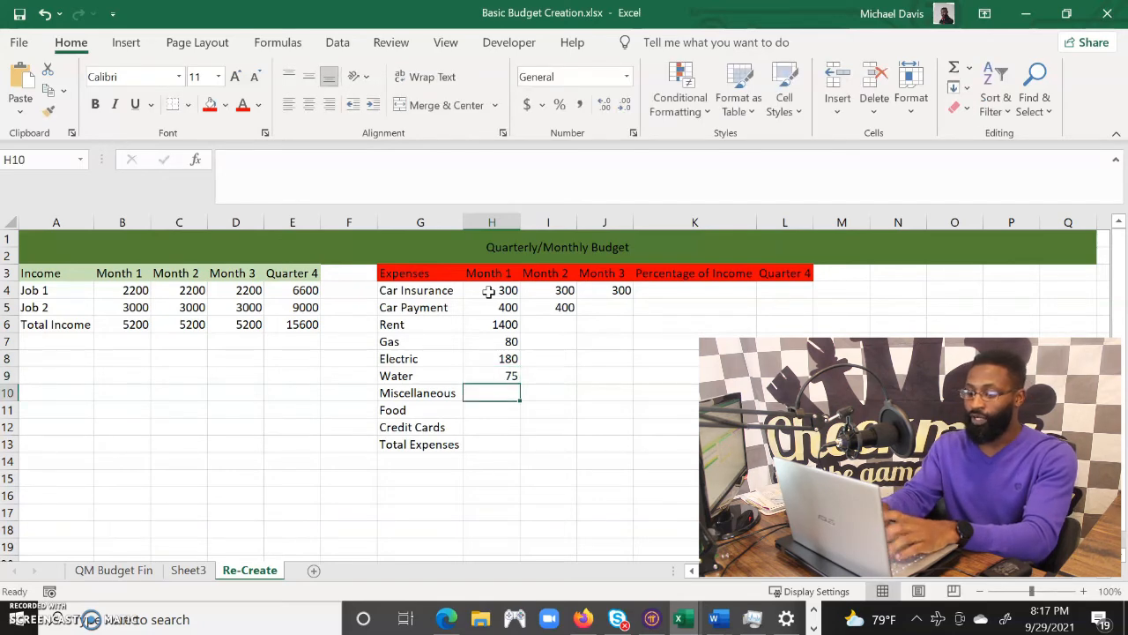
Step: Enter the Month 1 expenses in H10 to H12: Miscellaneous 200, Food 400 and Credit Cards 200
text(2000)
key(Return)
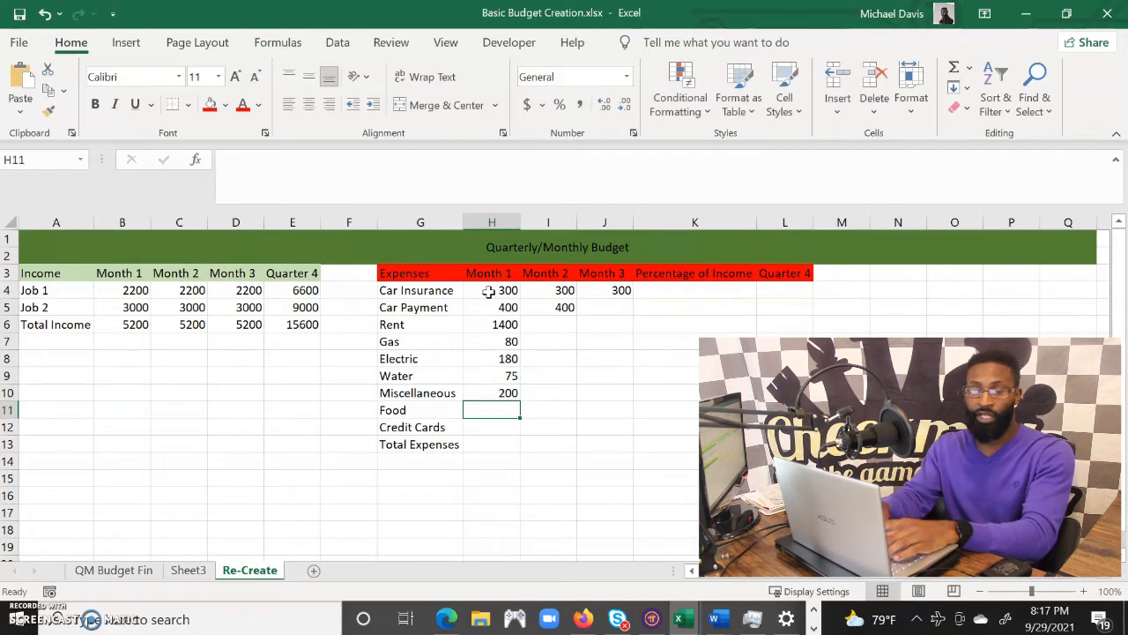
text(400)
key(Return)
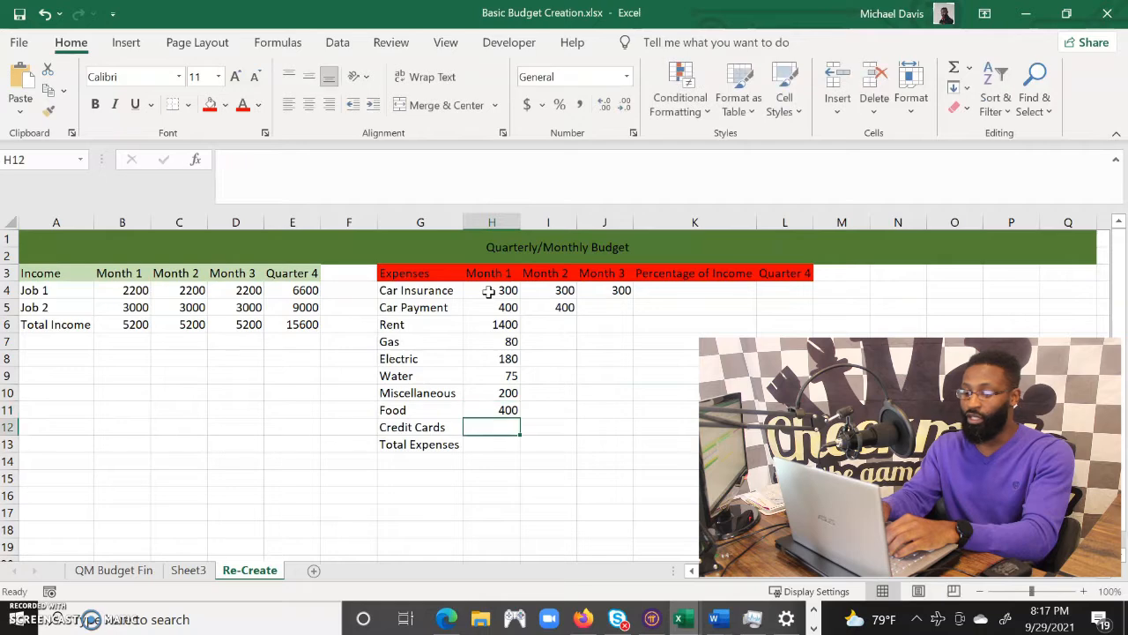
text(2)
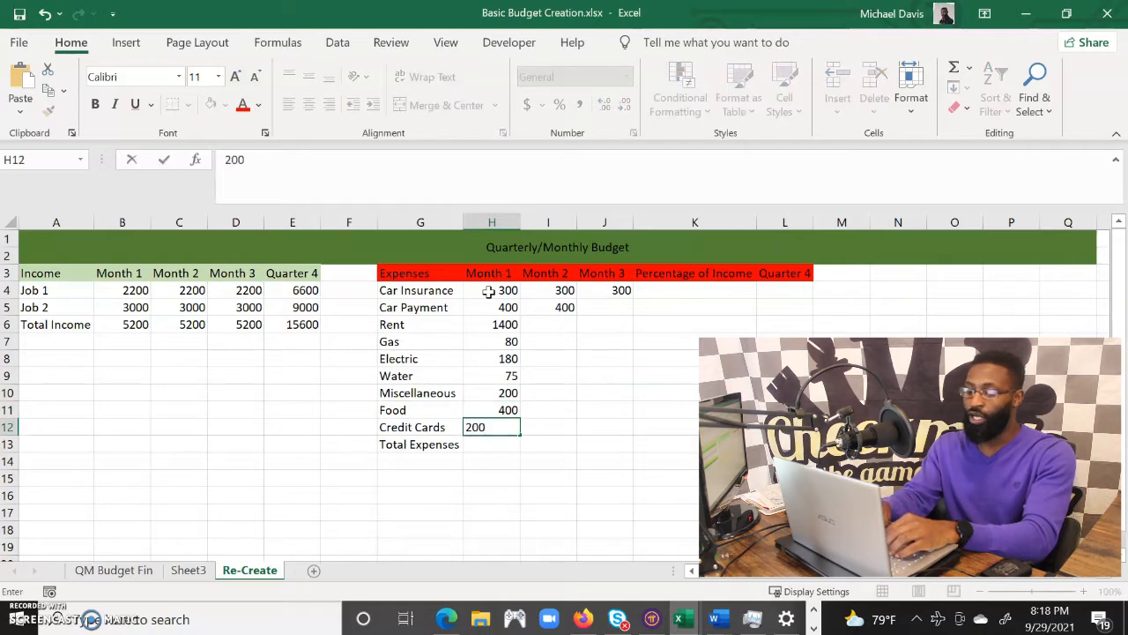
text(00)
key(Return)
Step: Total the Month 1 expenses H4:H12 with AutoSum in the Total Expenses cell H13
drag(506, 294, 511, 433)
click(512, 443)
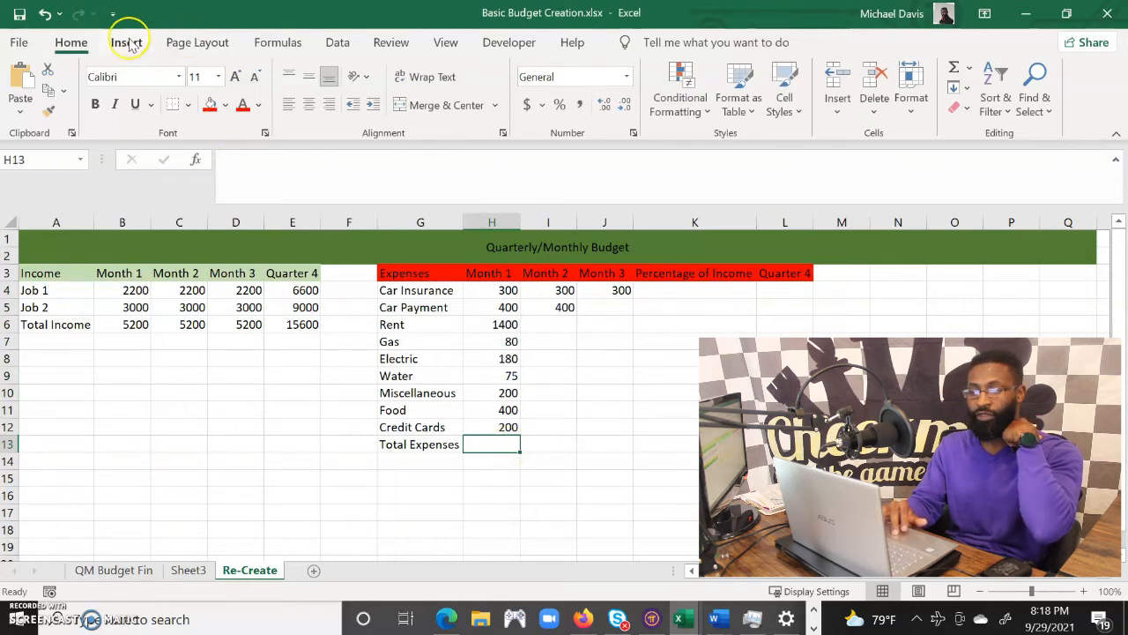
click(332, 44)
click(273, 42)
click(78, 77)
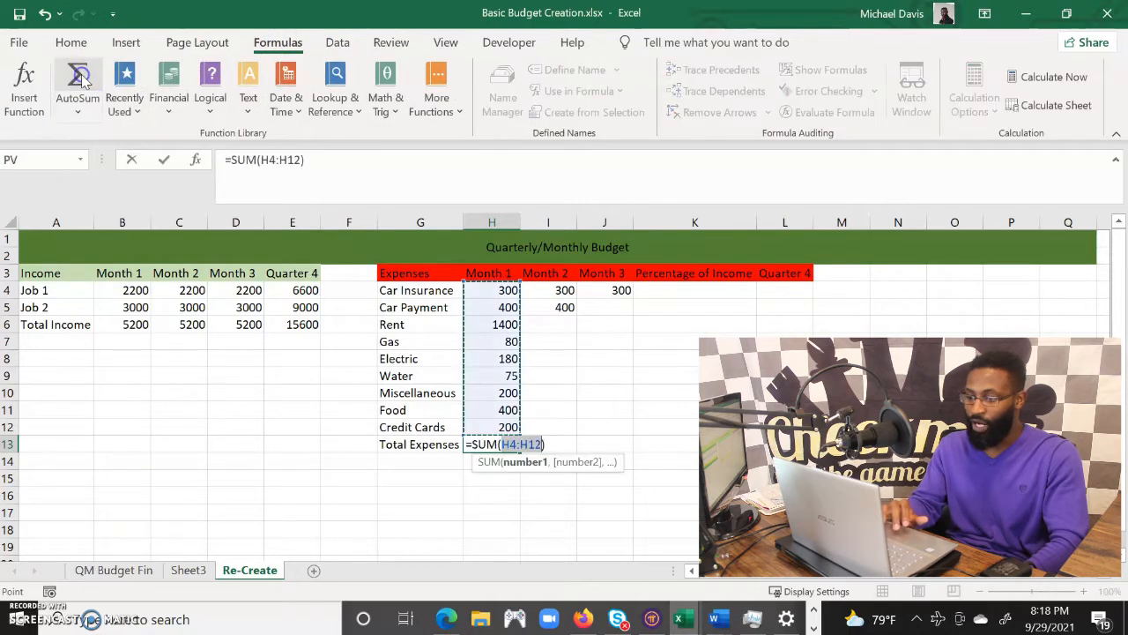
key(Return)
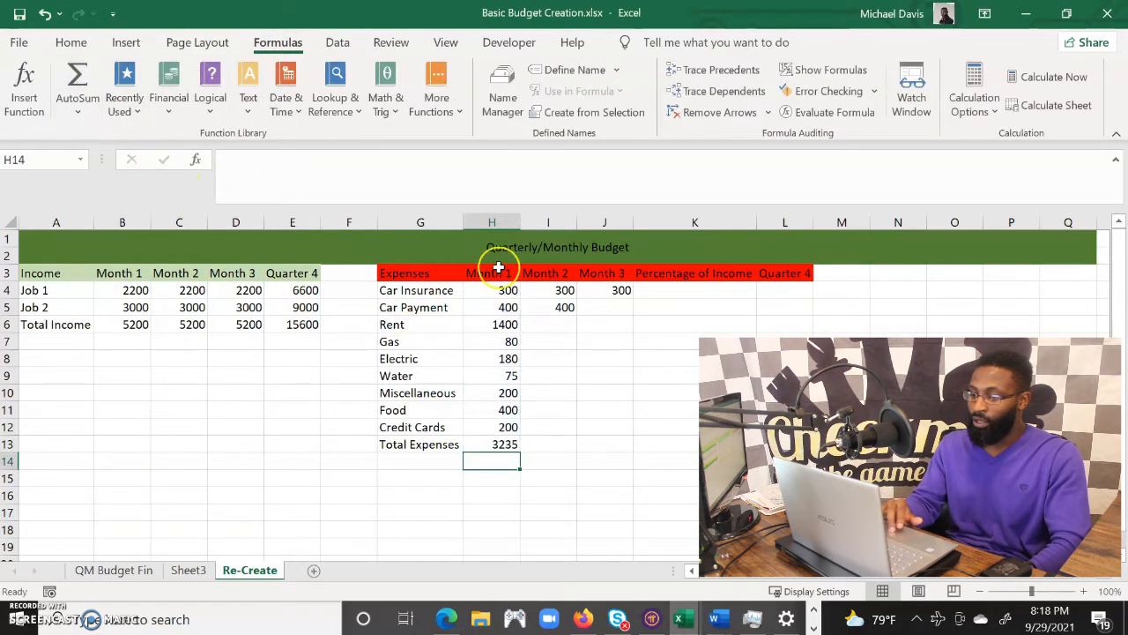
Step: Fill the Month 1 expenses and their total, H4:H13, across the Month 2 and Month 3 columns
drag(504, 293, 504, 441)
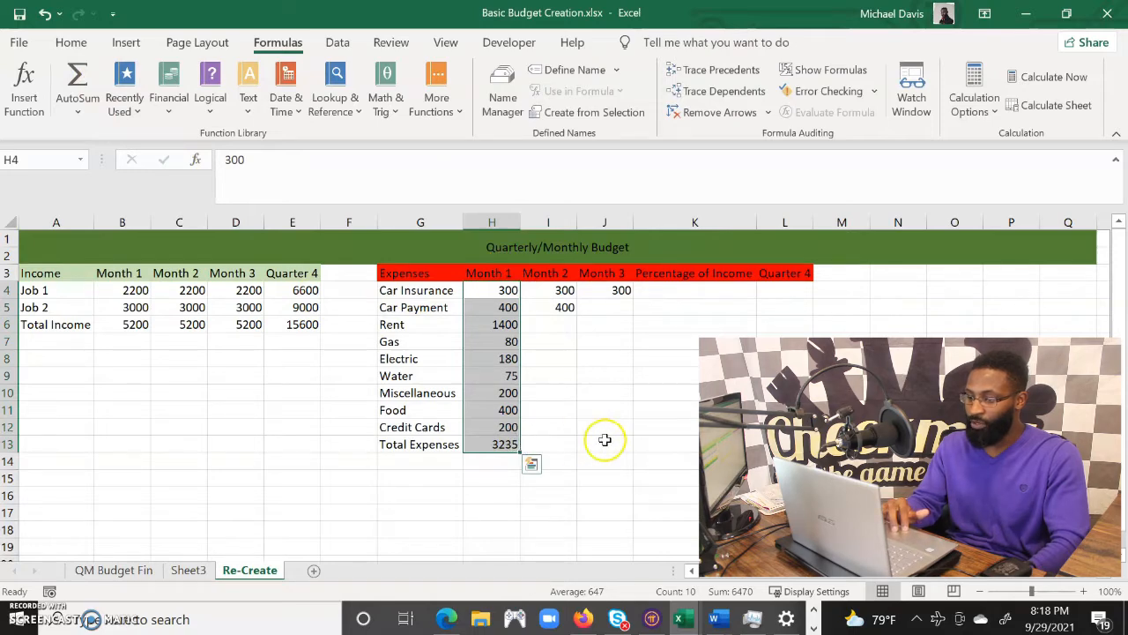
drag(521, 451, 617, 447)
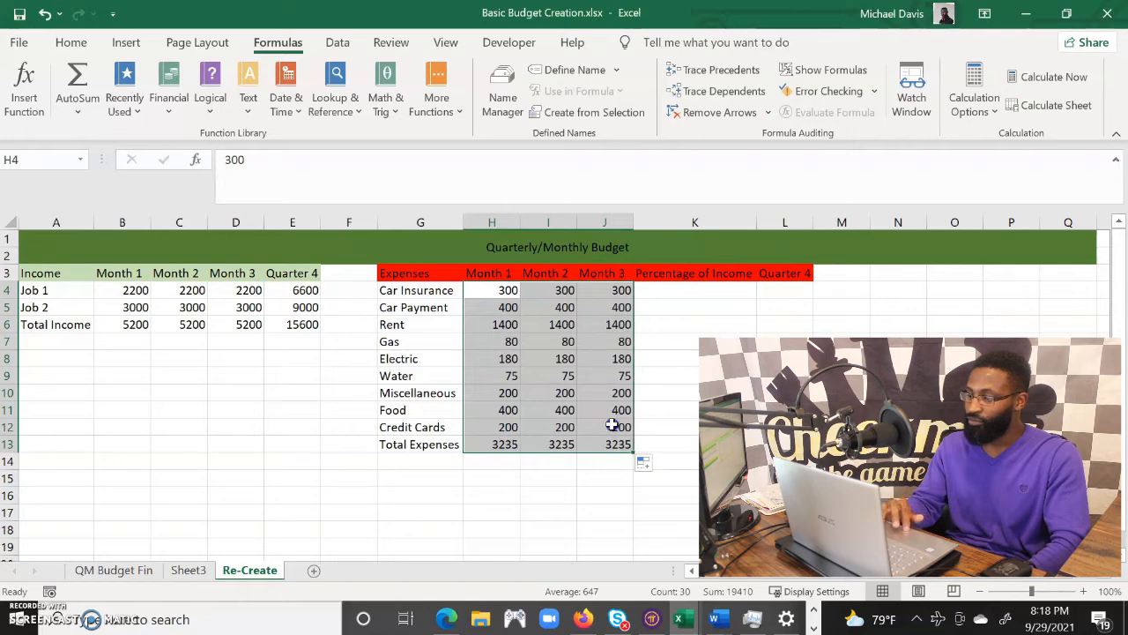
click(612, 426)
Step: Enter the formula =(H4+I4+J4) in L4 to total the quarter's car insurance expense
click(789, 291)
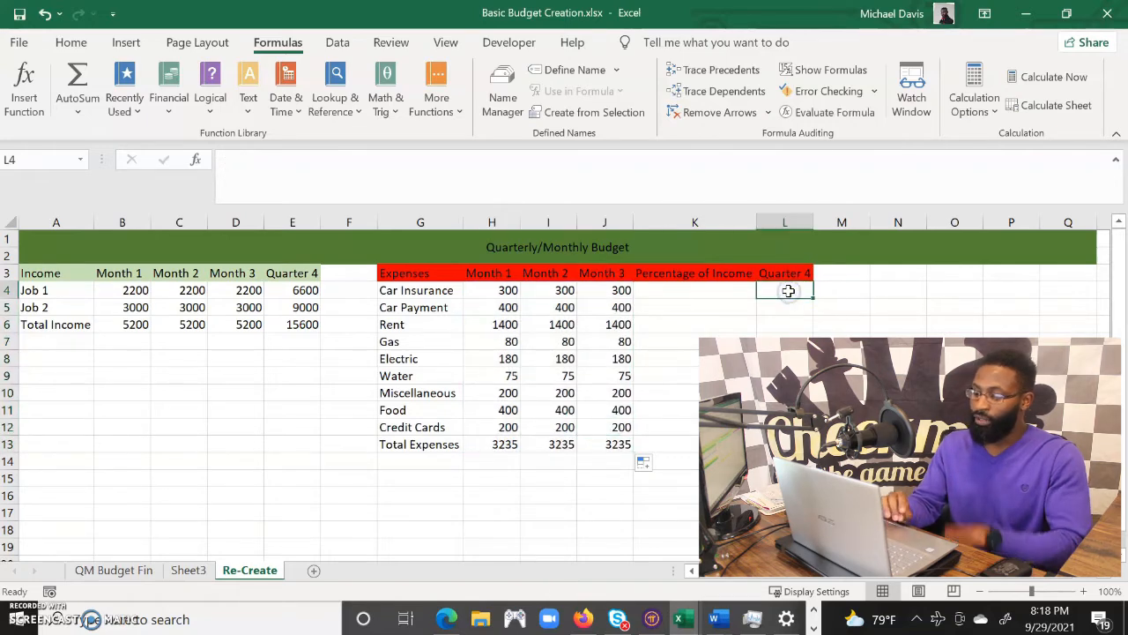
text(=()
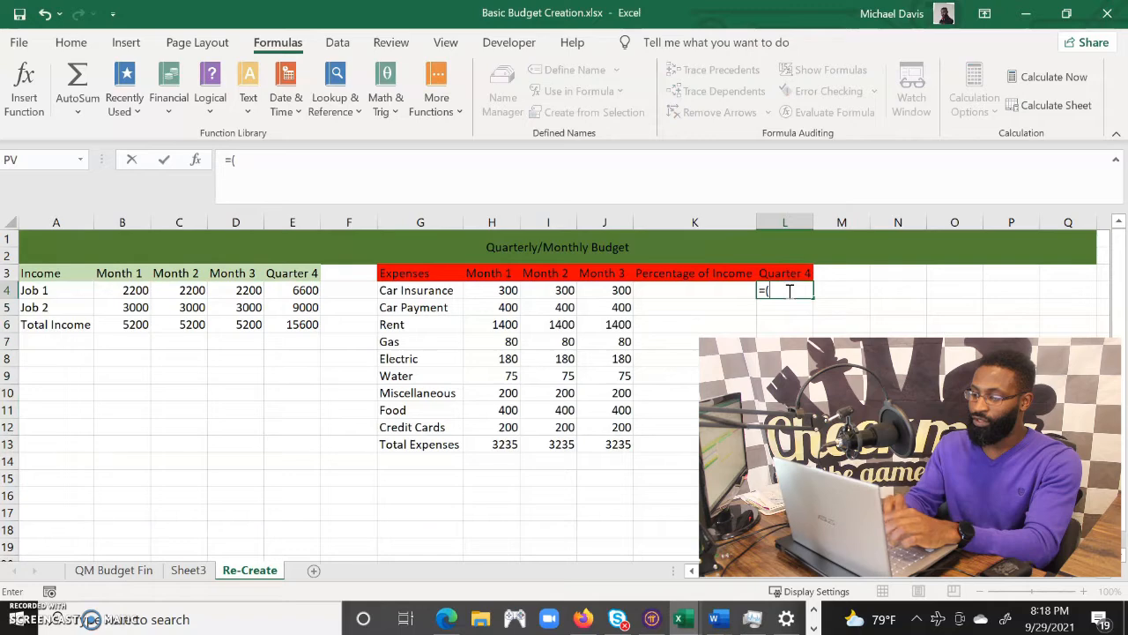
click(511, 294)
text(+)
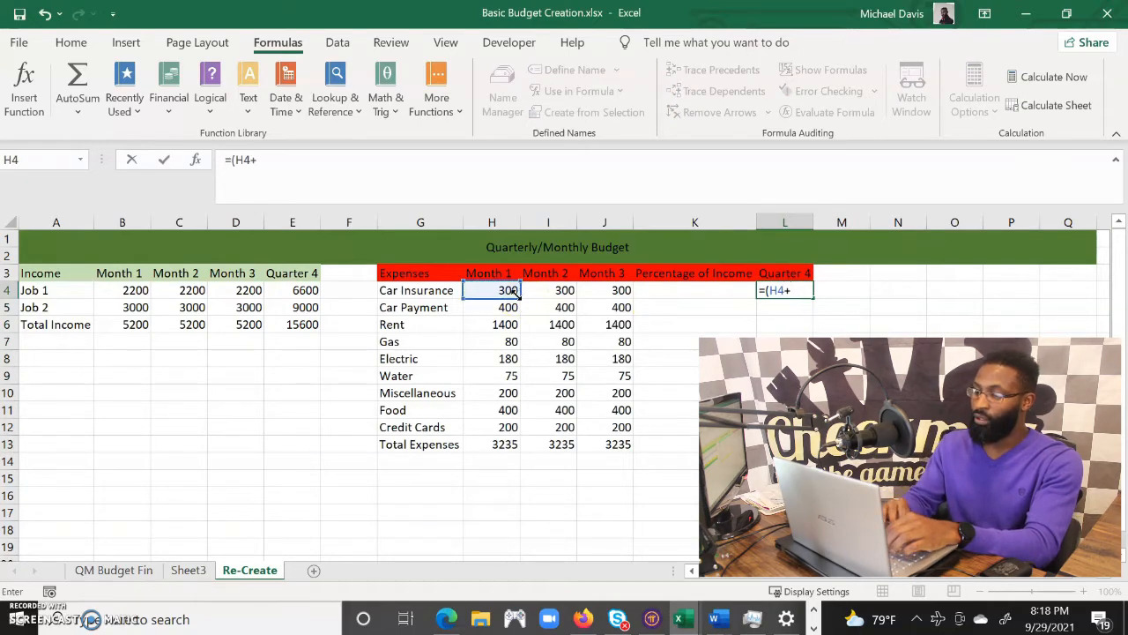
click(552, 292)
text(+)
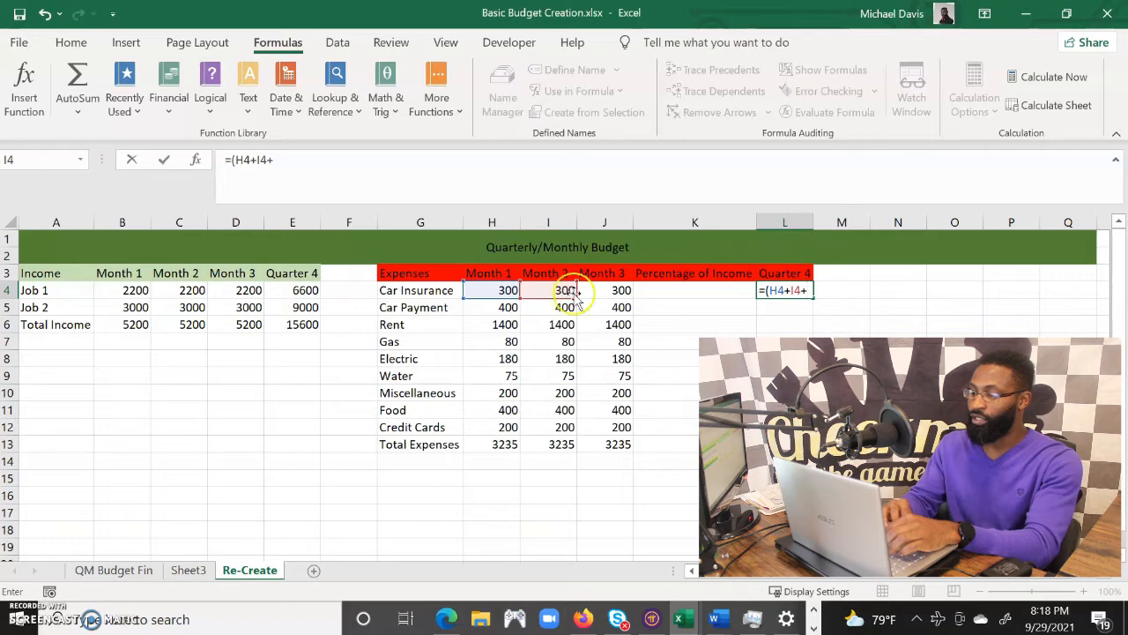
click(606, 294)
text())
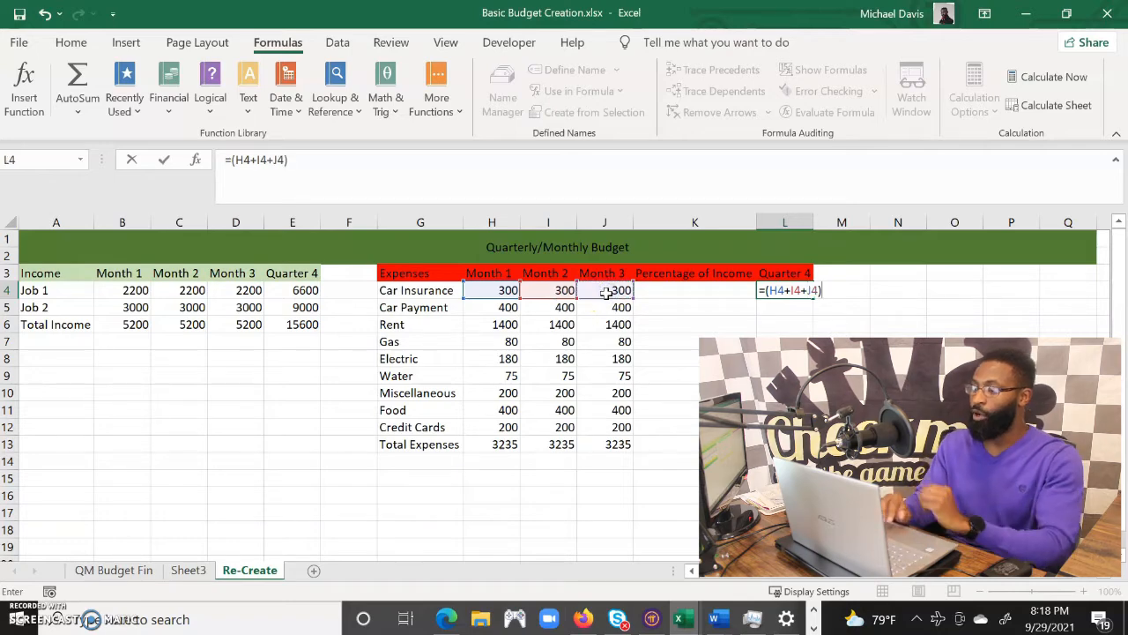
key(Return)
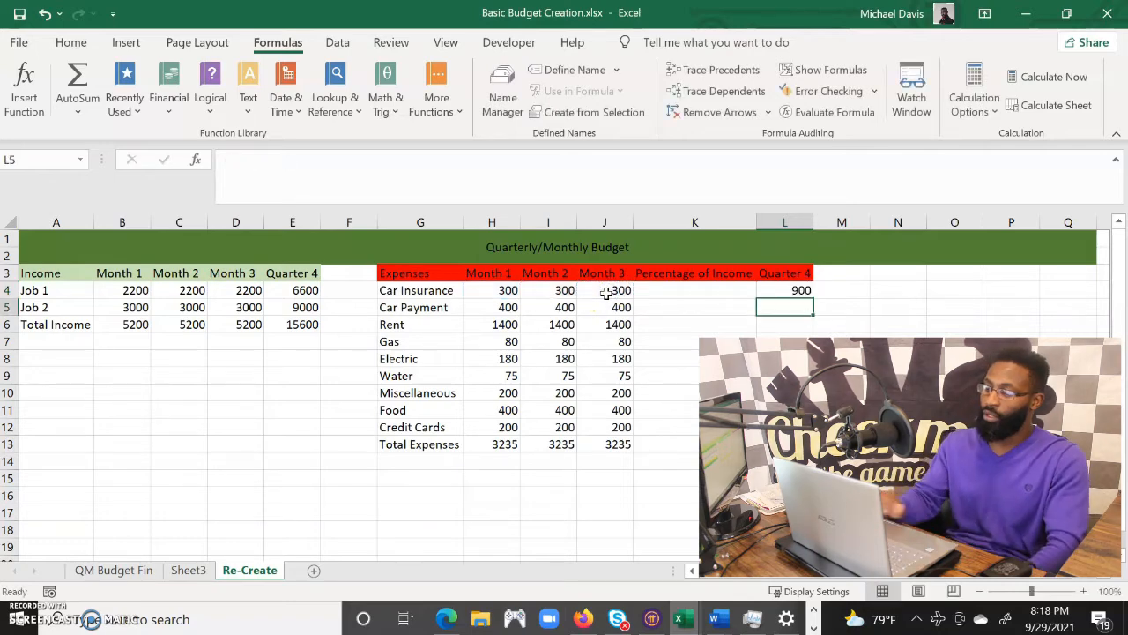
Step: Fill the Quarter 4 total formula from L4 down to L13 for the remaining expenses and the Total Expenses row
click(789, 289)
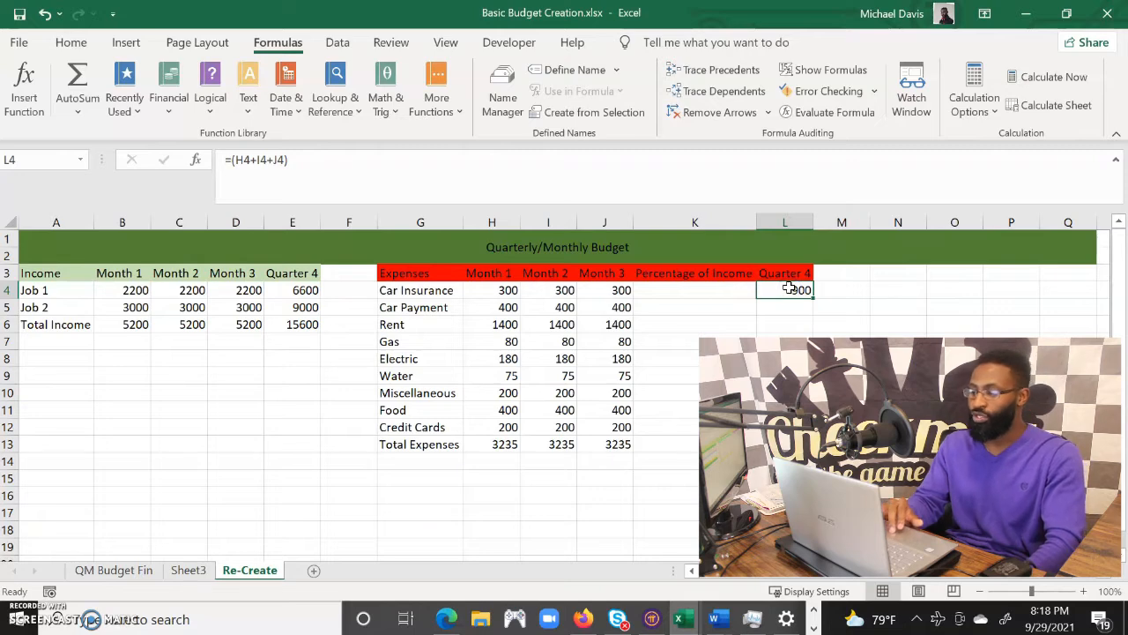
drag(816, 300, 807, 444)
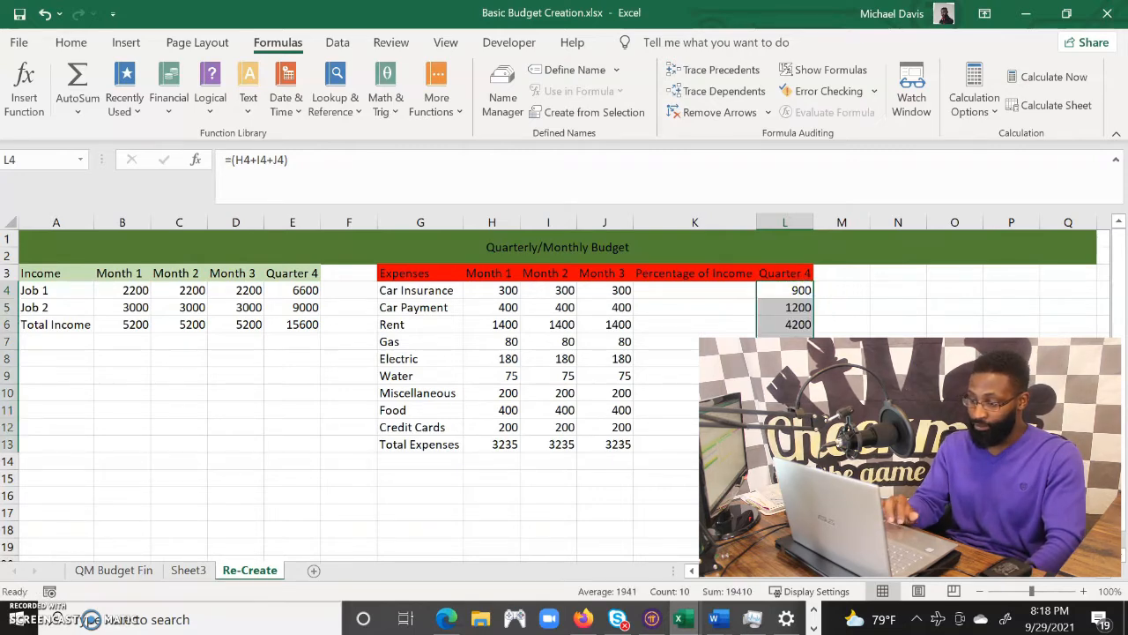
click(638, 391)
Step: Enter =H4/$B$6 in K4 to compute car insurance as a share of Month 1 total income, with the income reference absolute
click(683, 298)
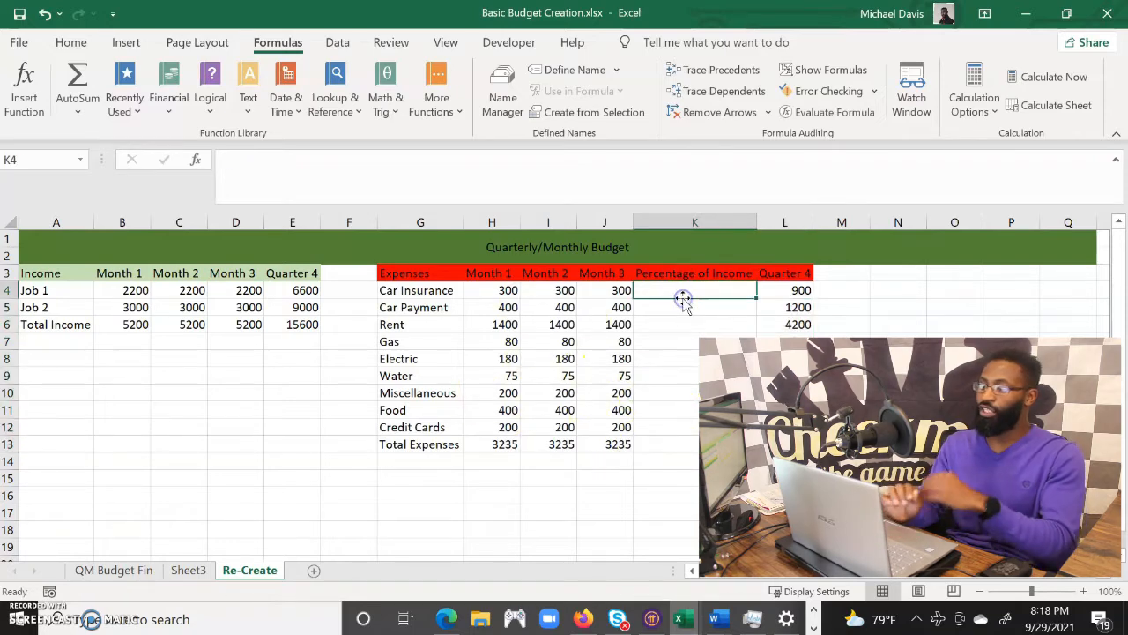
double_click(680, 292)
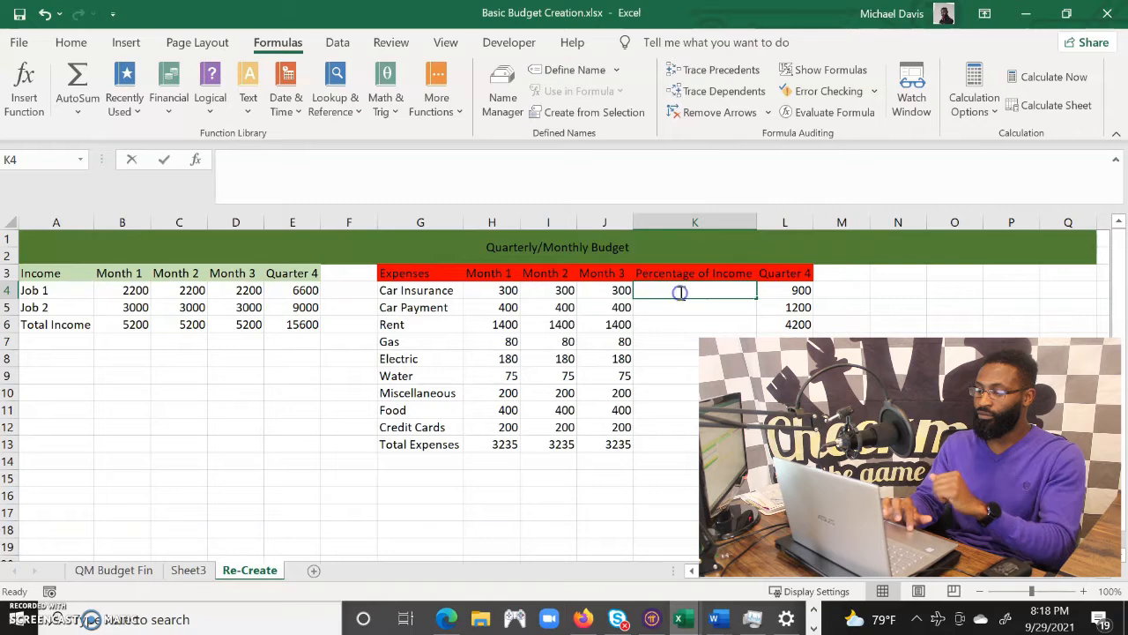
text(=)
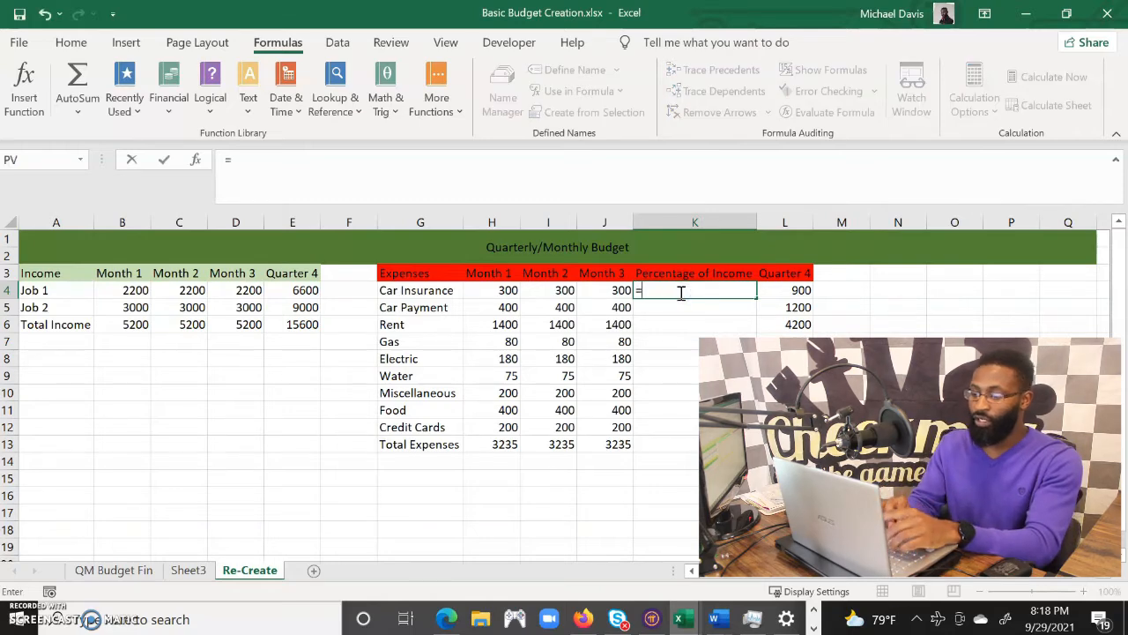
click(128, 326)
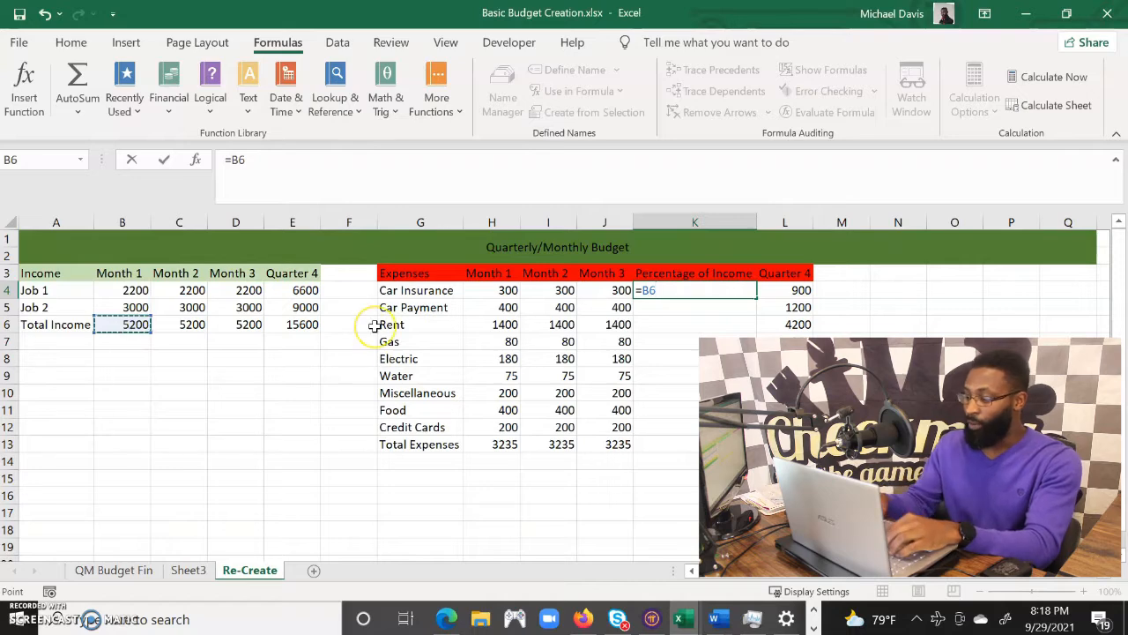
key(BackSpace)
key(BackSpace)
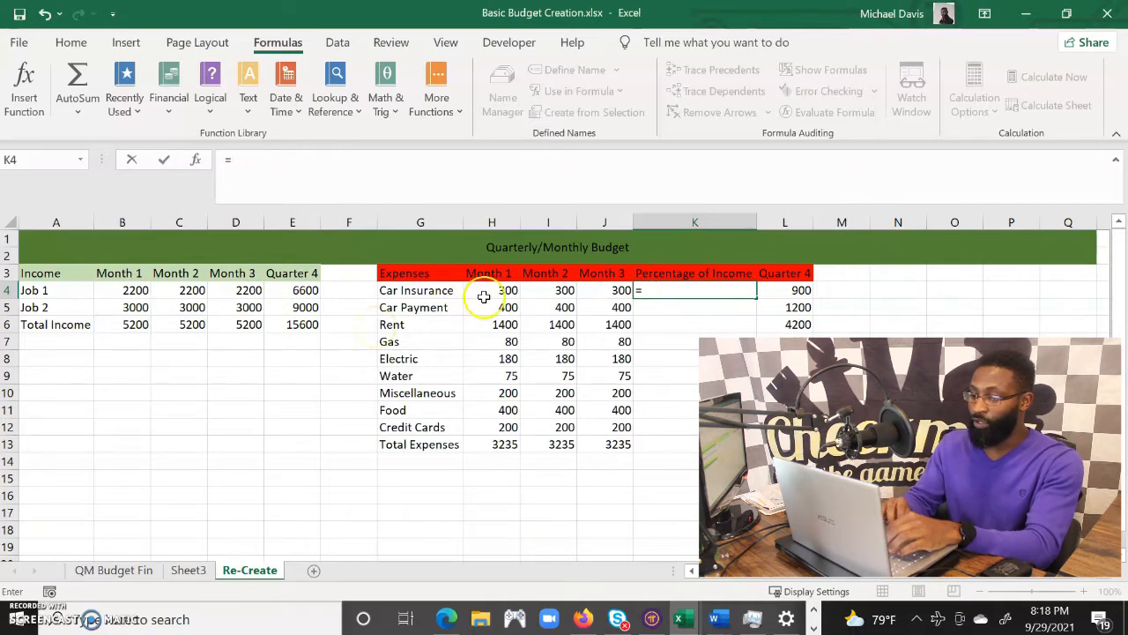
click(486, 296)
text(/)
click(132, 325)
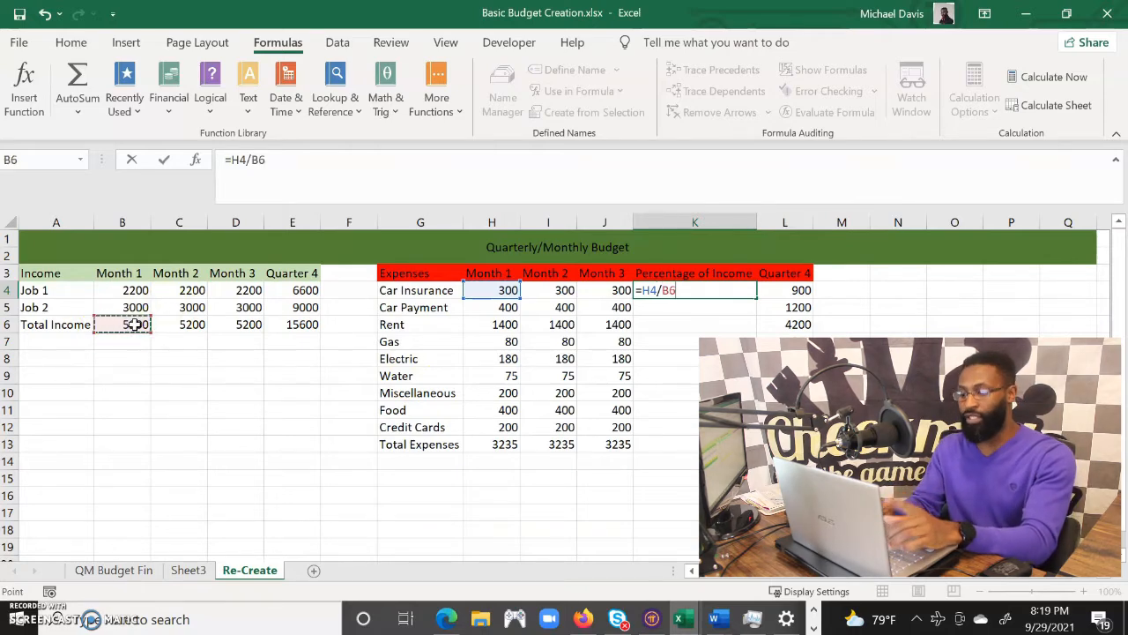
key(Left)
click(132, 325)
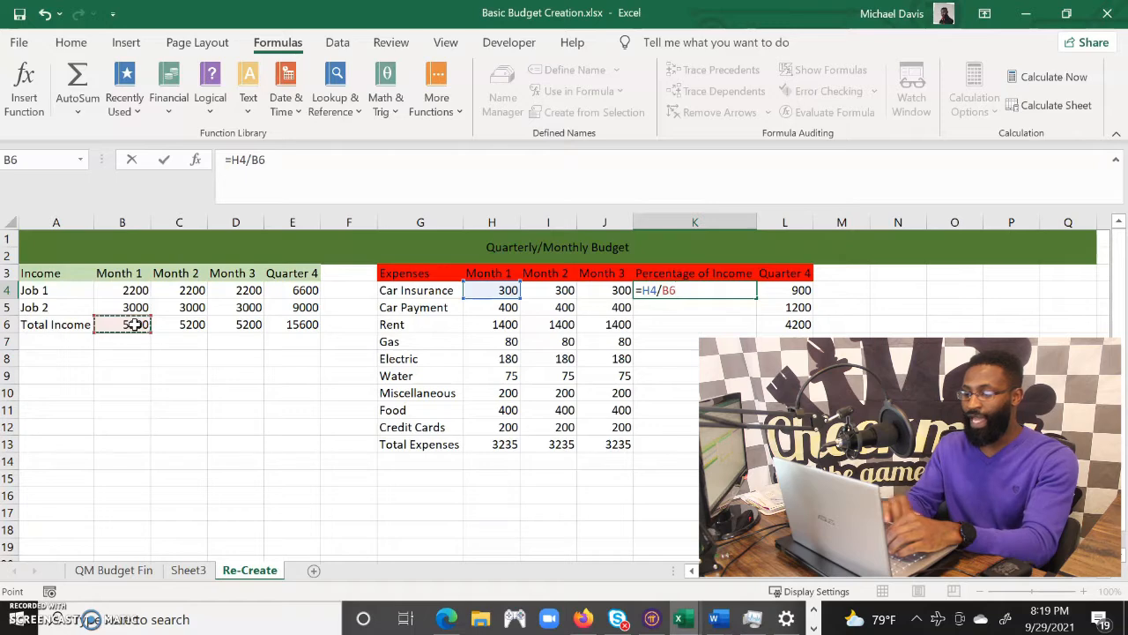
click(683, 290)
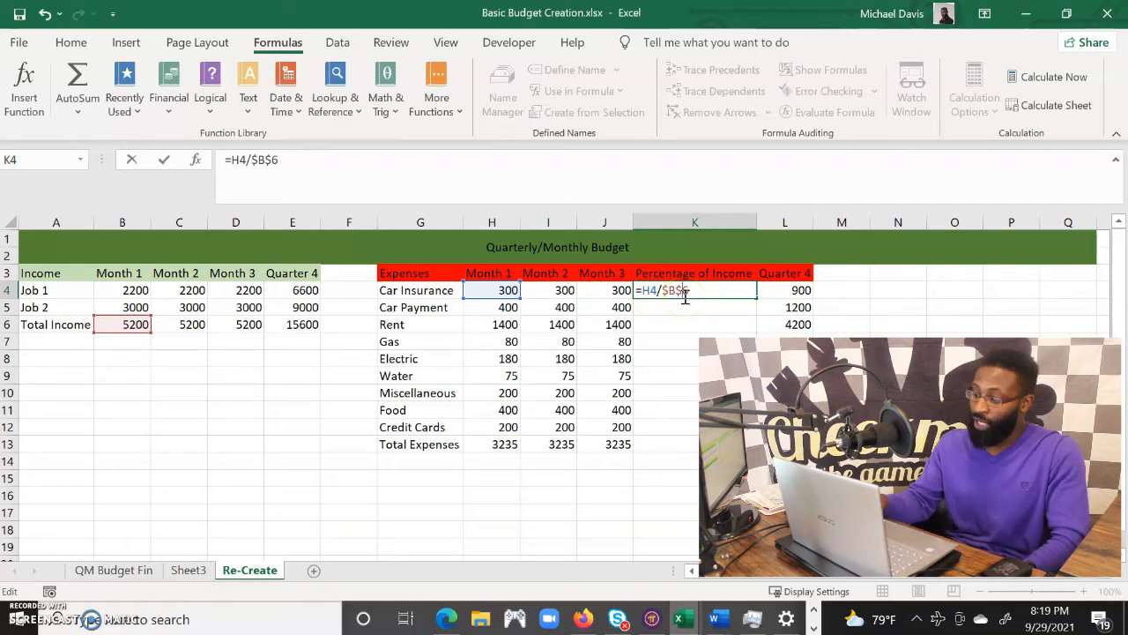
key(Return)
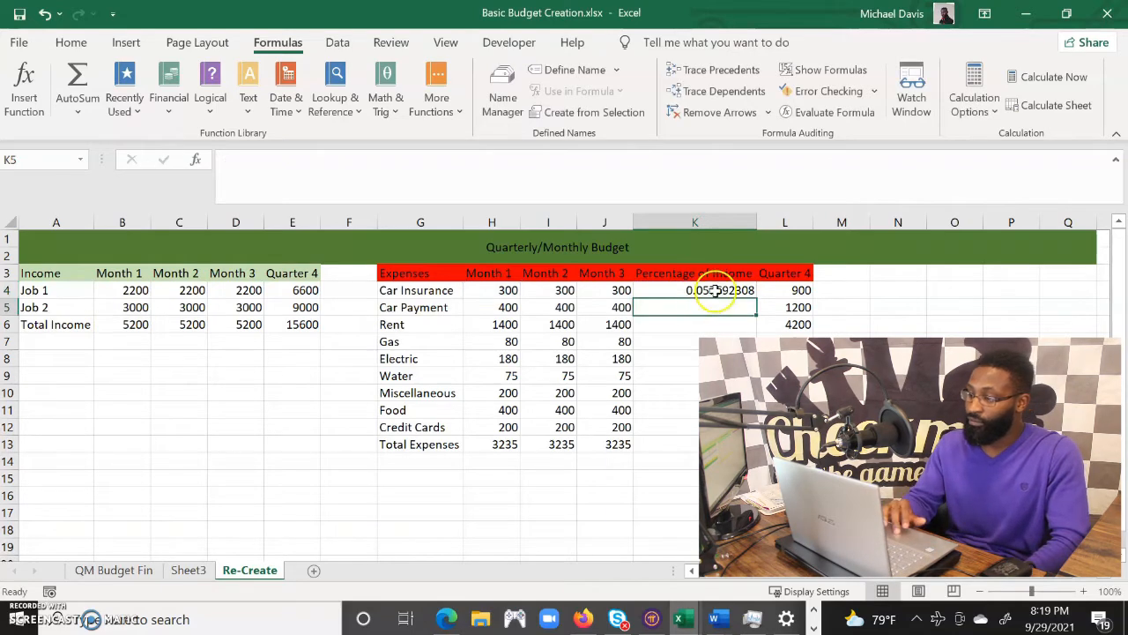
Step: Format K4 as a percentage and fill it down through K13 for all expenses and the Total Expenses row
click(712, 290)
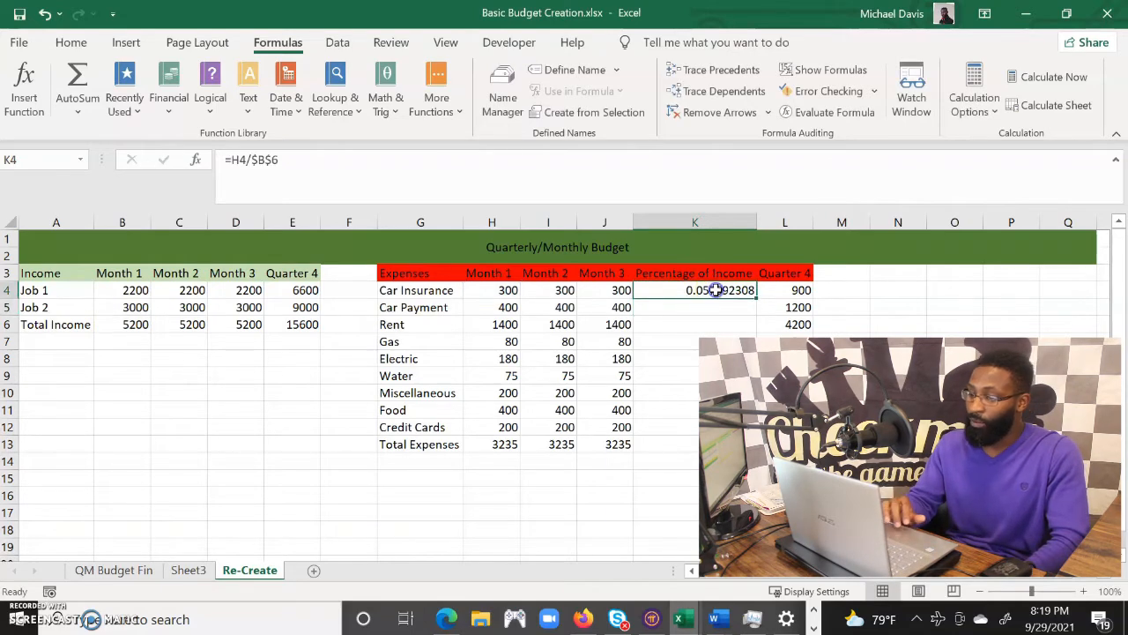
click(71, 43)
click(562, 104)
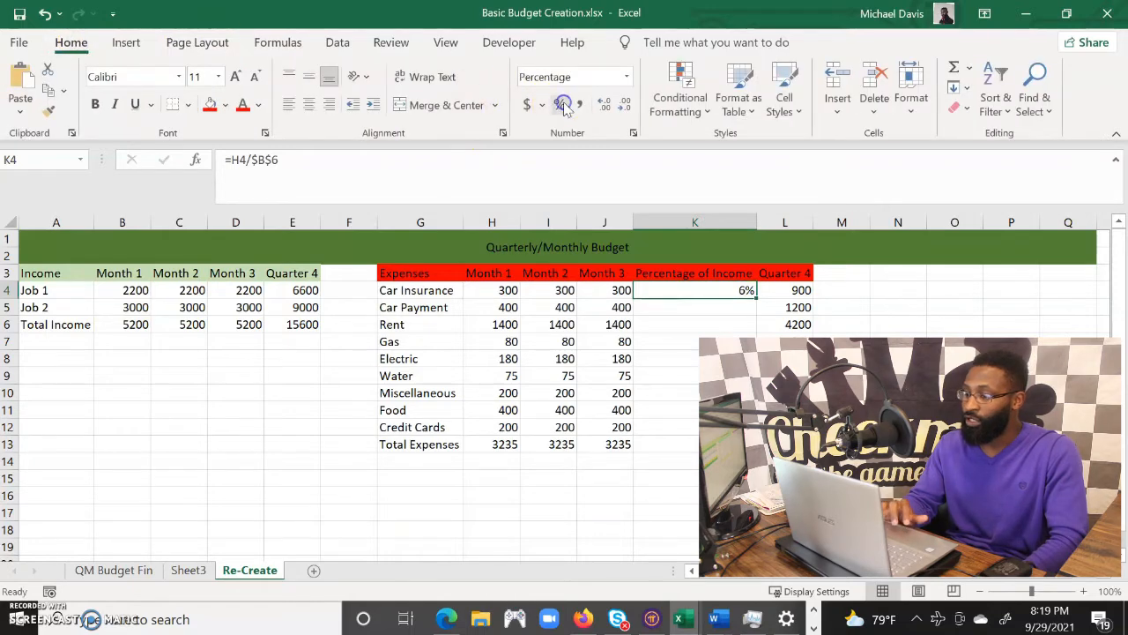
drag(754, 297, 750, 446)
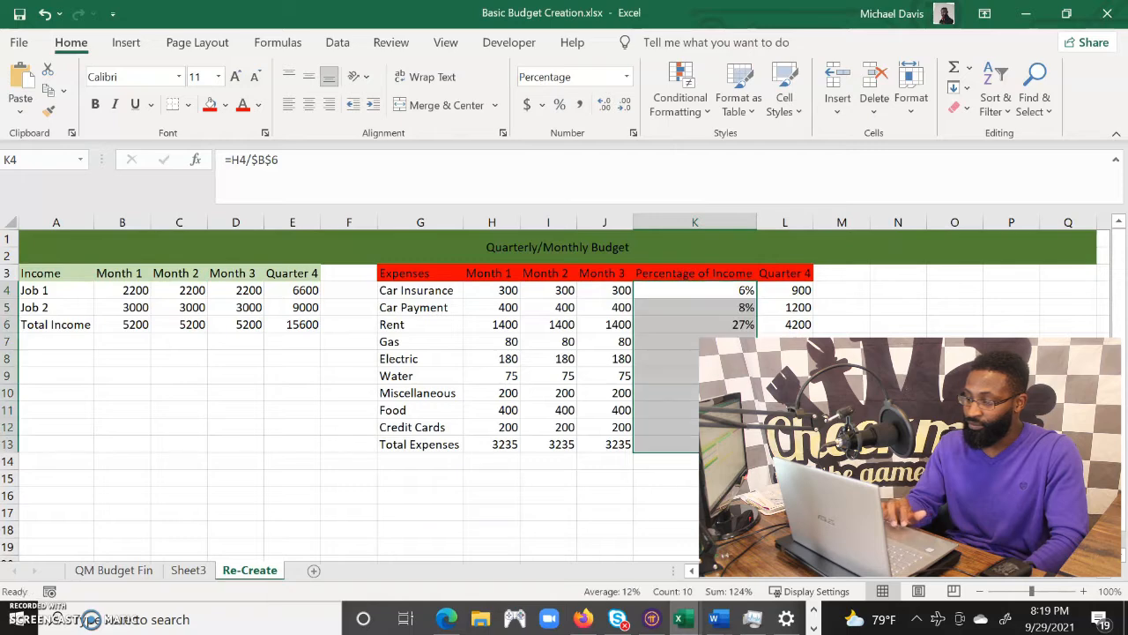
click(749, 426)
click(748, 323)
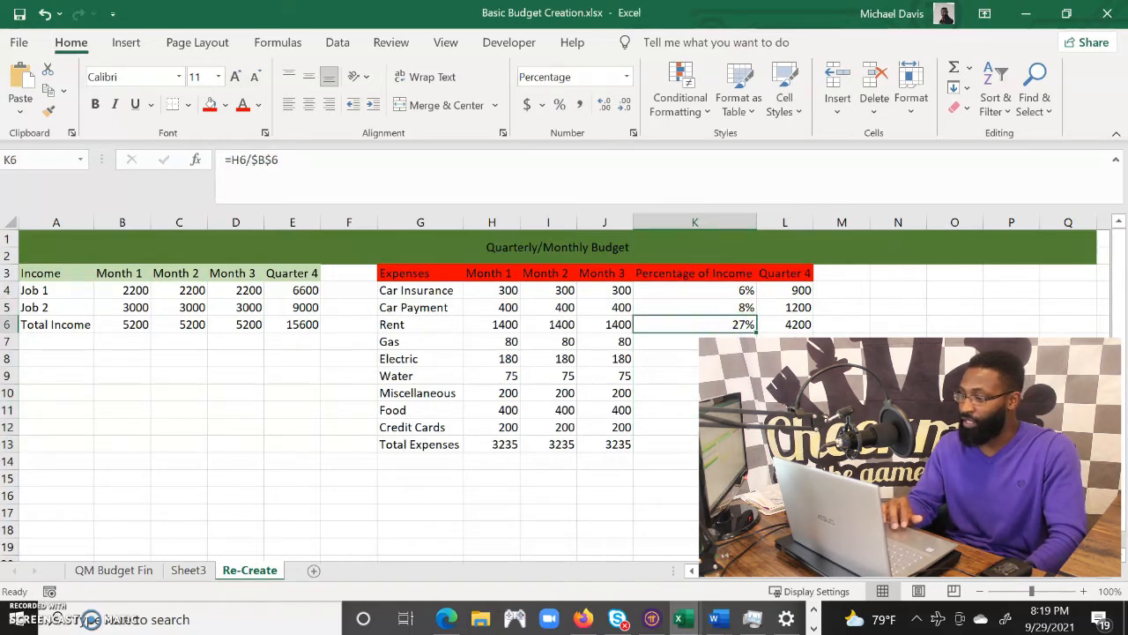
click(679, 444)
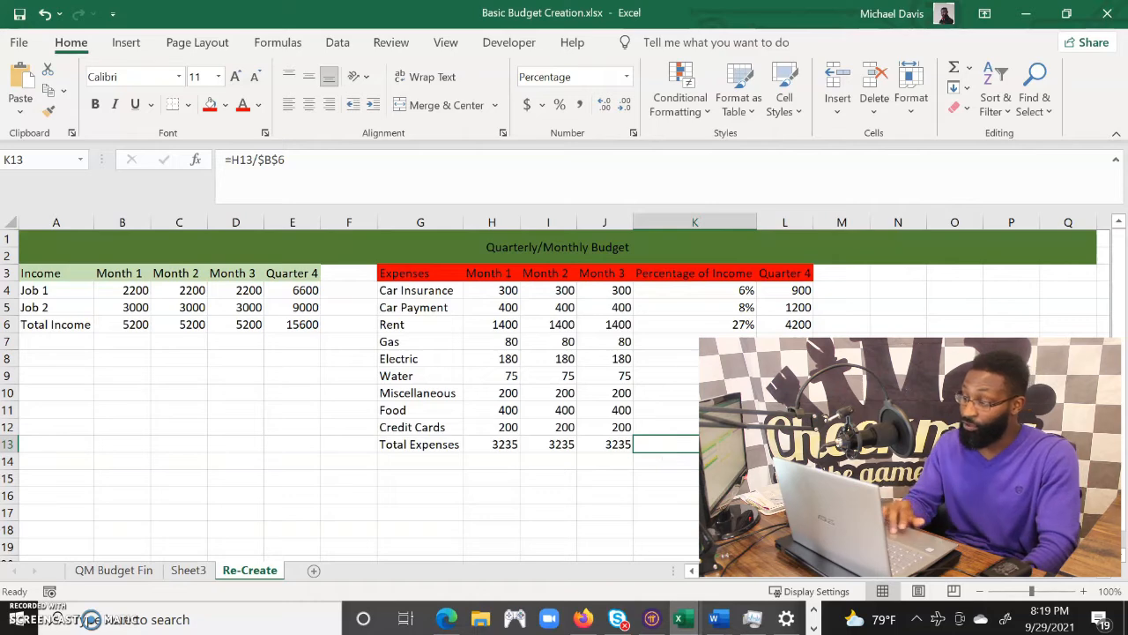
Step: Start a goals section by entering the headers Goals in N3 and Amount Required in O3
click(979, 594)
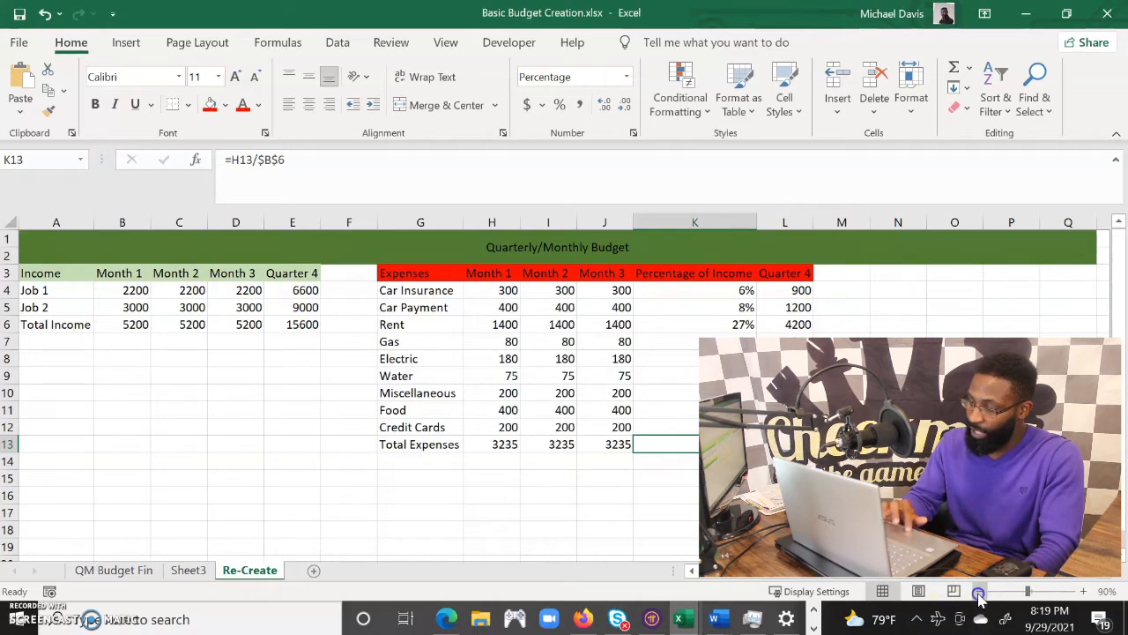
click(796, 275)
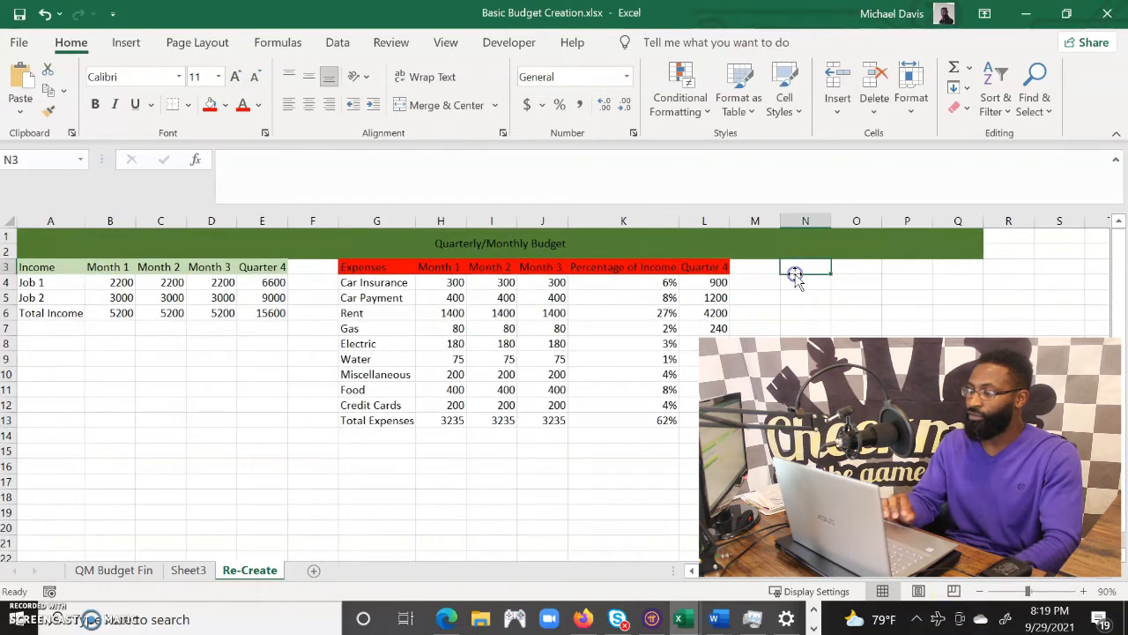
text(G)
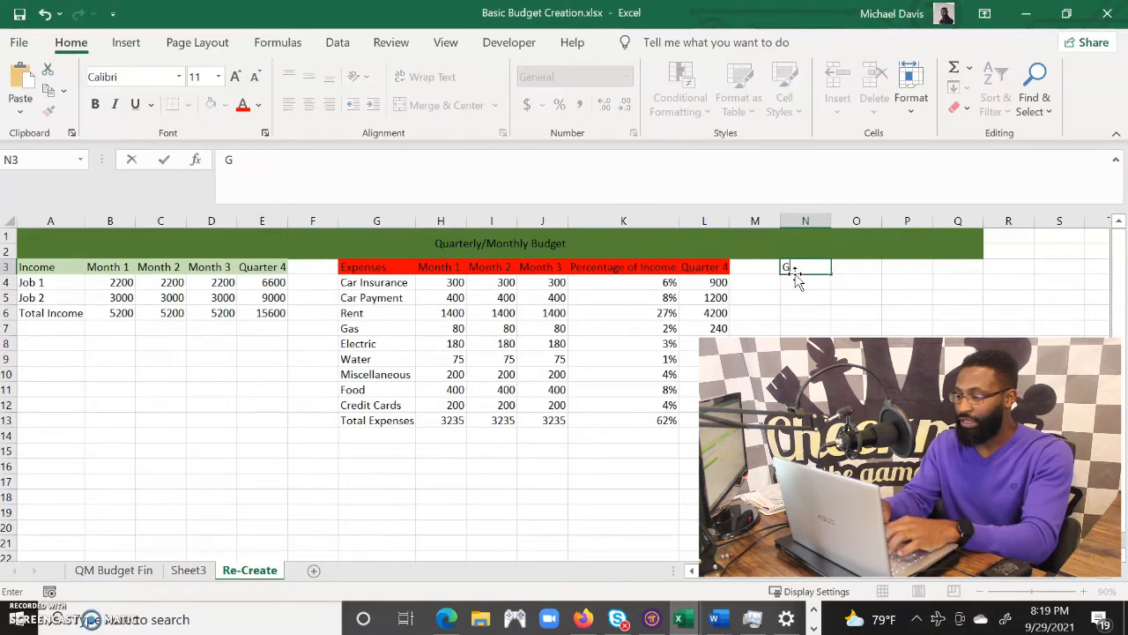
text(oals)
key(Tab)
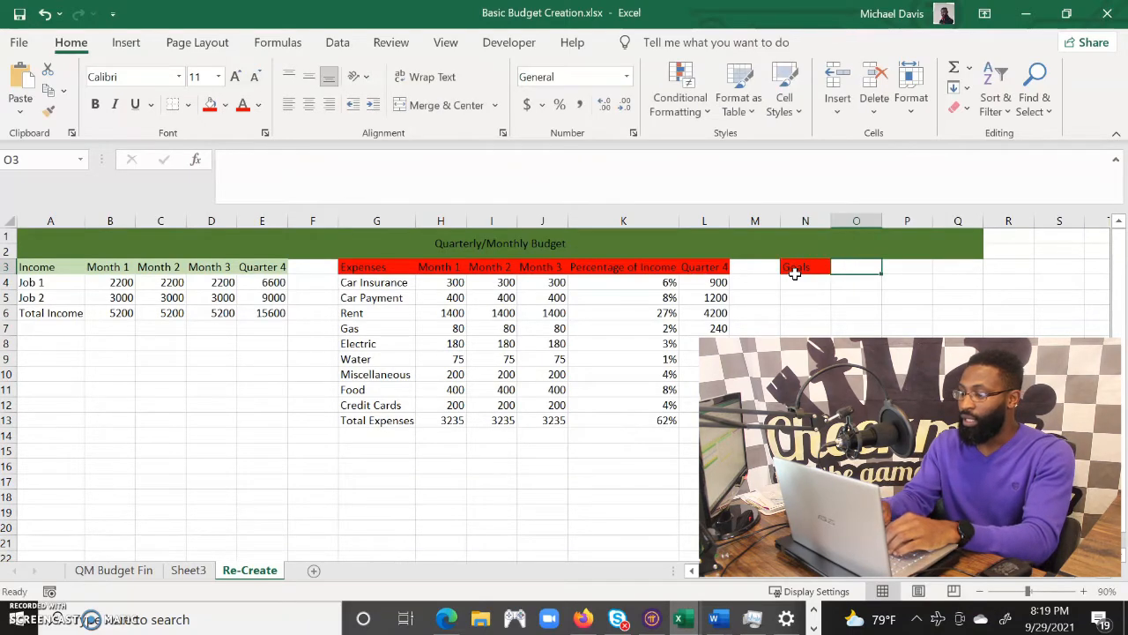
text(Amount )
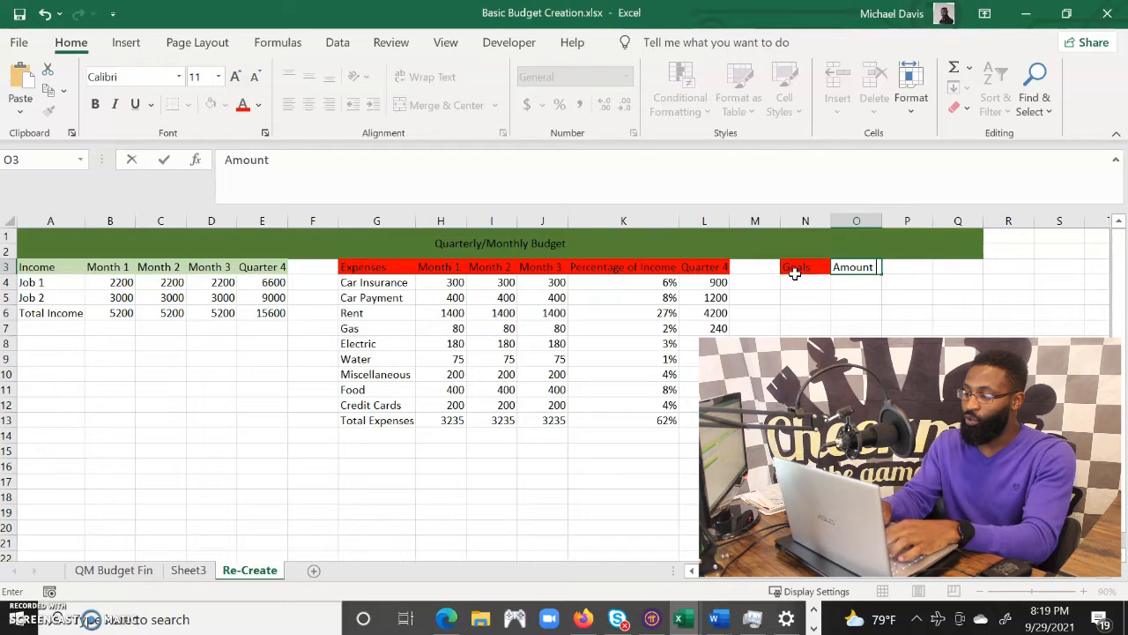
text(Required)
click(796, 280)
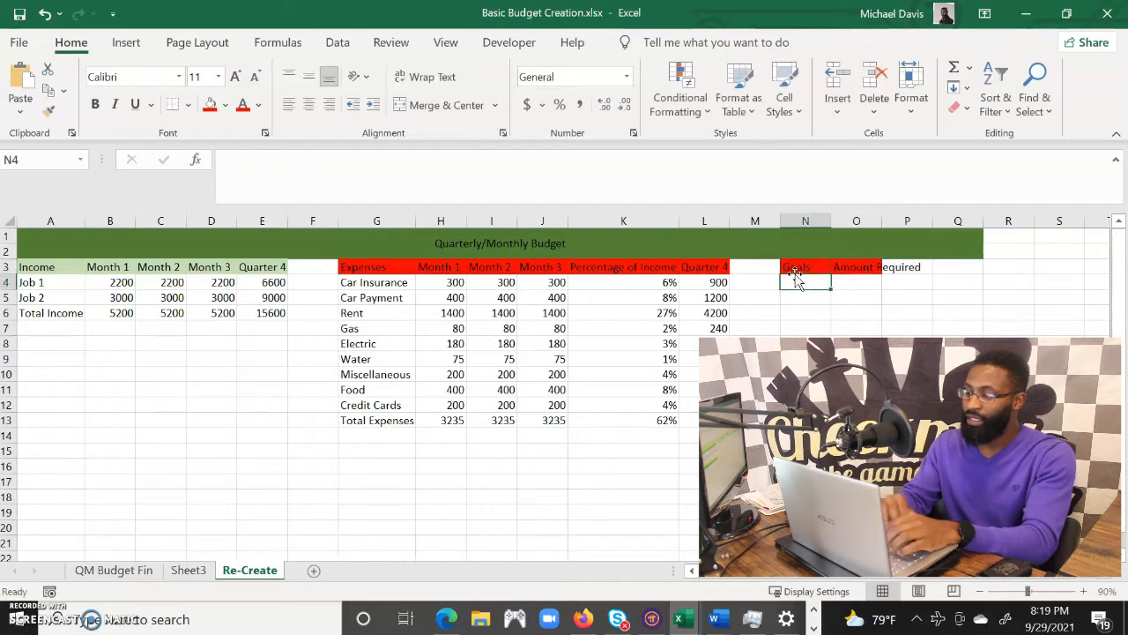
Step: Add the headers Actual in P3 and Percentage in Q3 to the goals section
click(919, 266)
text(Actual)
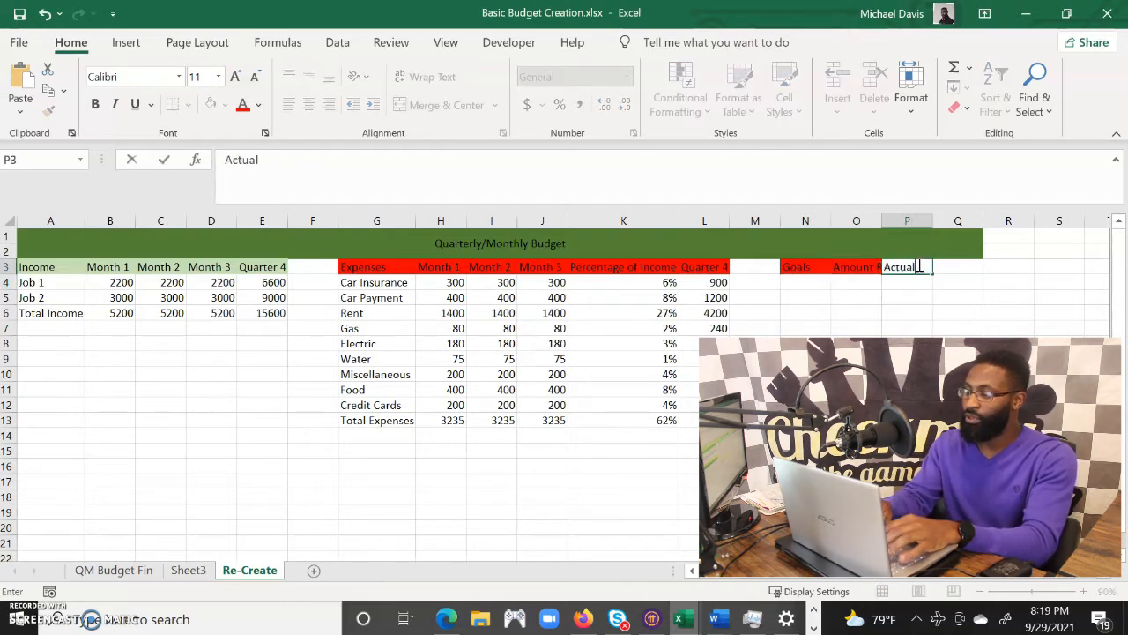
key(Tab)
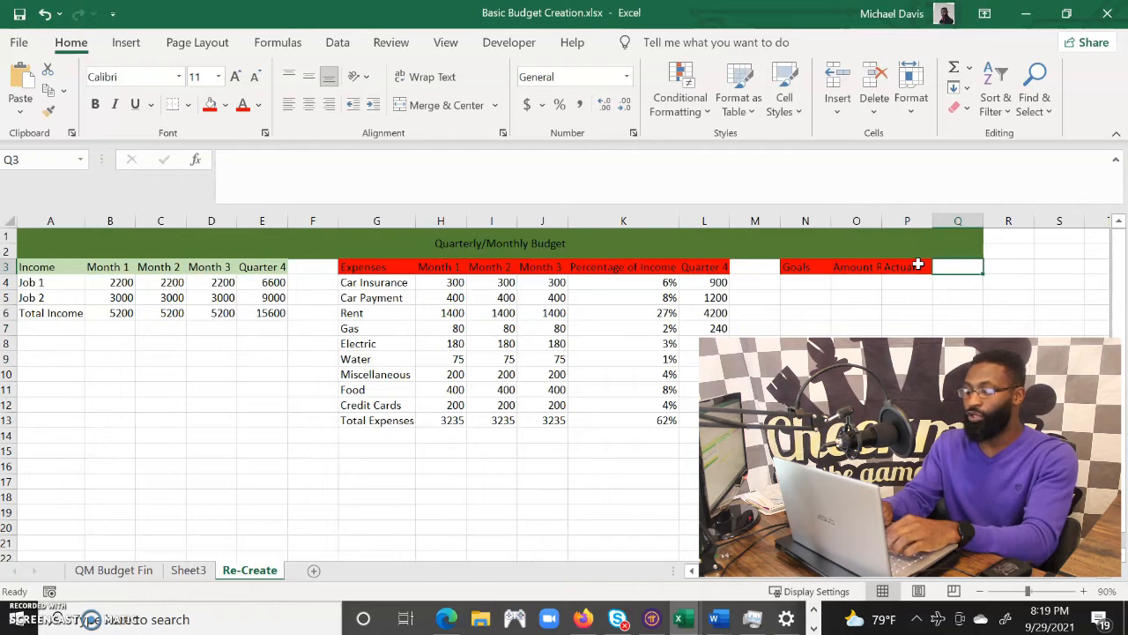
text(Percentage)
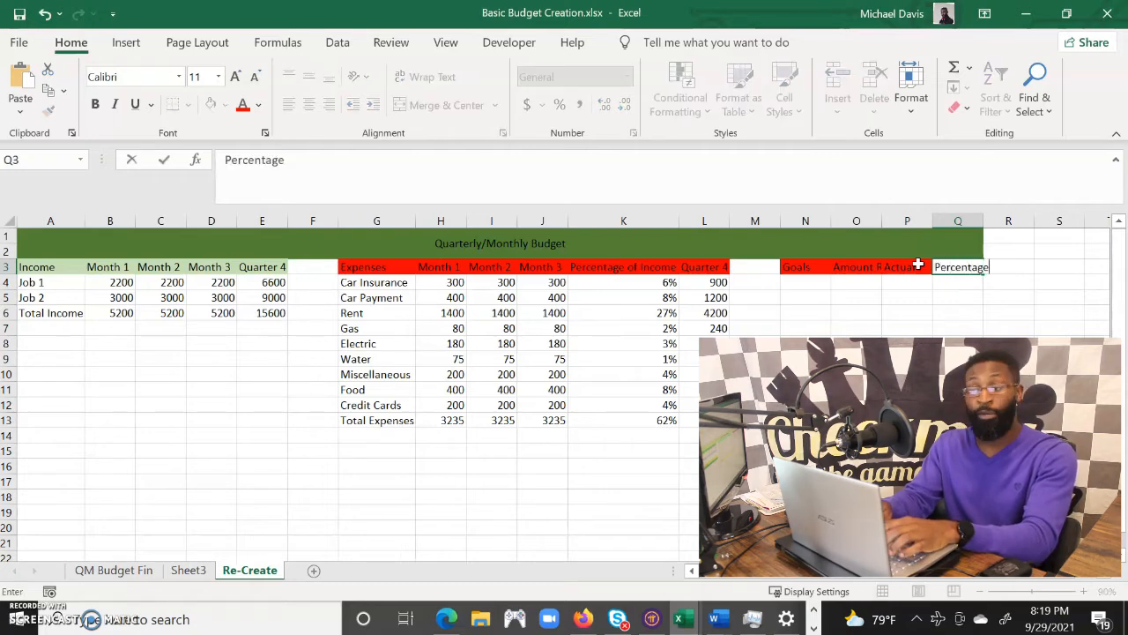
click(918, 263)
Step: Fill the goals headers N3:Q3 with the standard orange color and autofit column O to its Amount Required header
drag(795, 267, 960, 275)
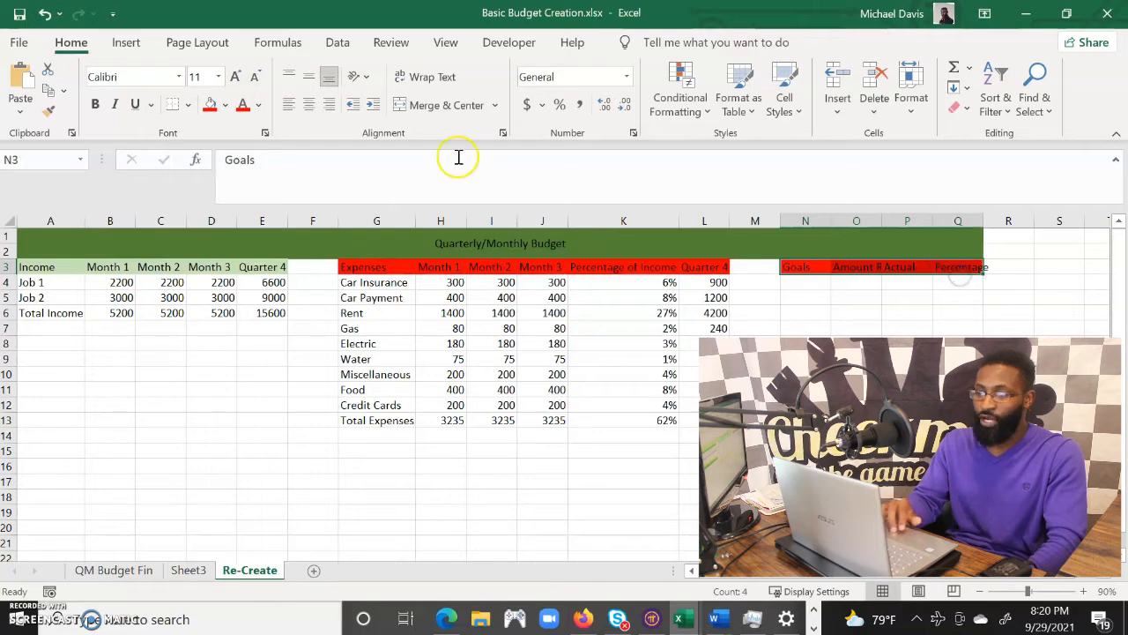
click(225, 105)
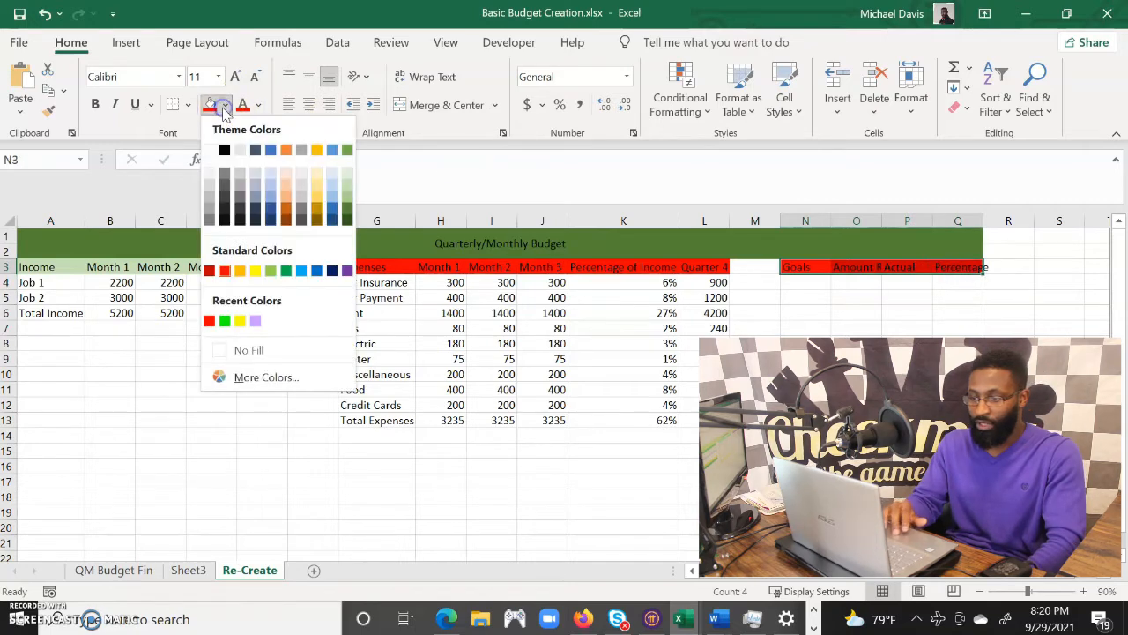
click(239, 271)
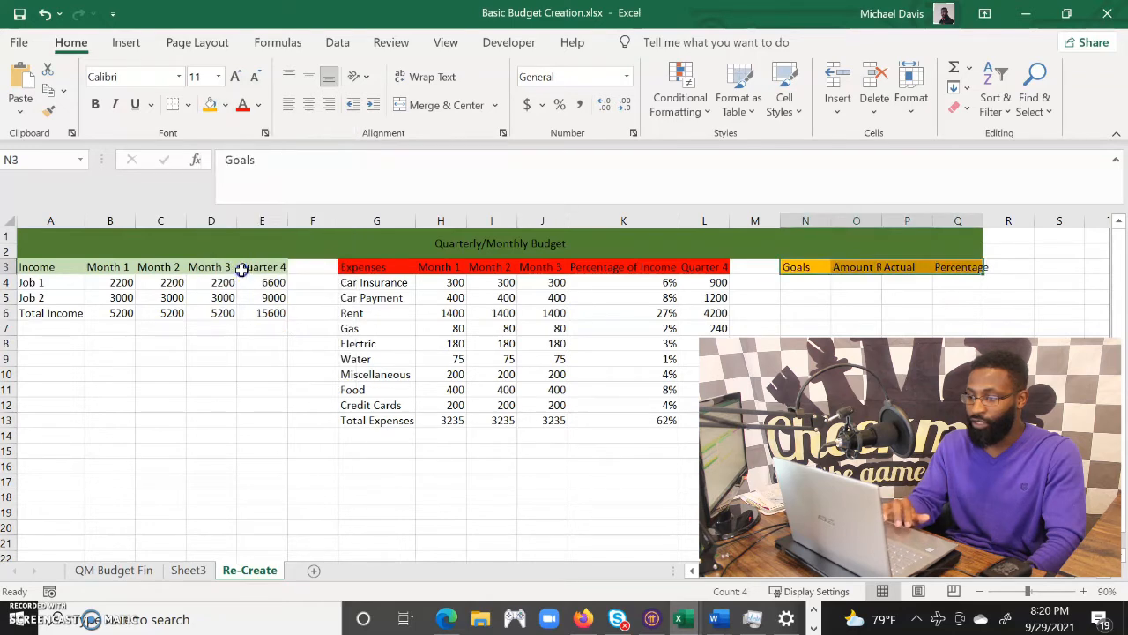
click(859, 221)
double_click(881, 221)
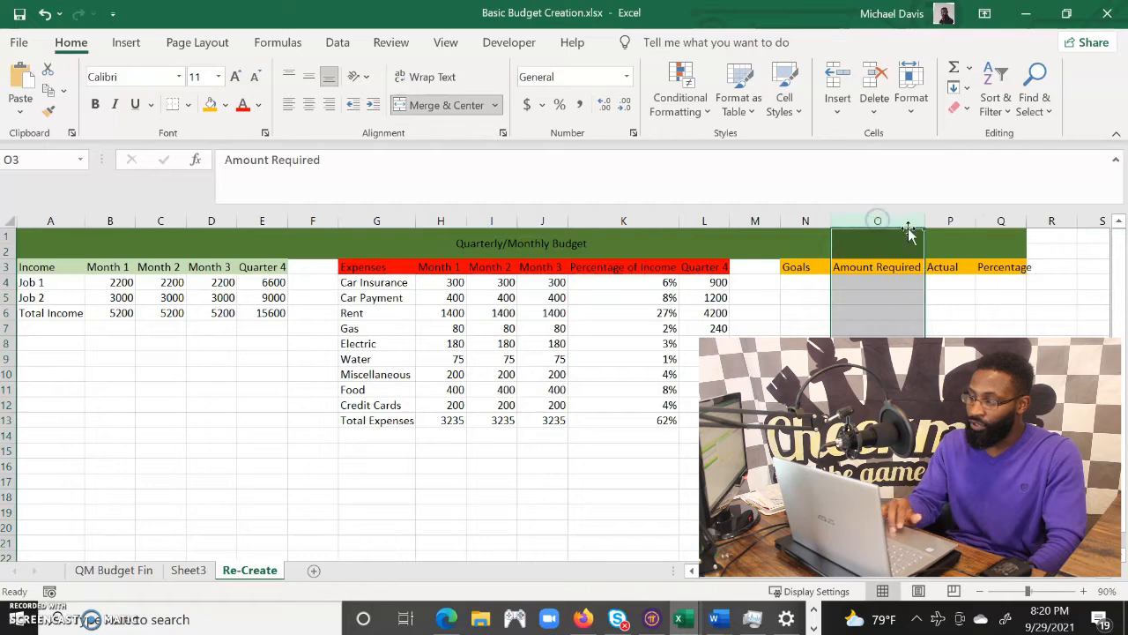
Step: Autofit column Q to its Percentage header
click(1000, 220)
double_click(1028, 223)
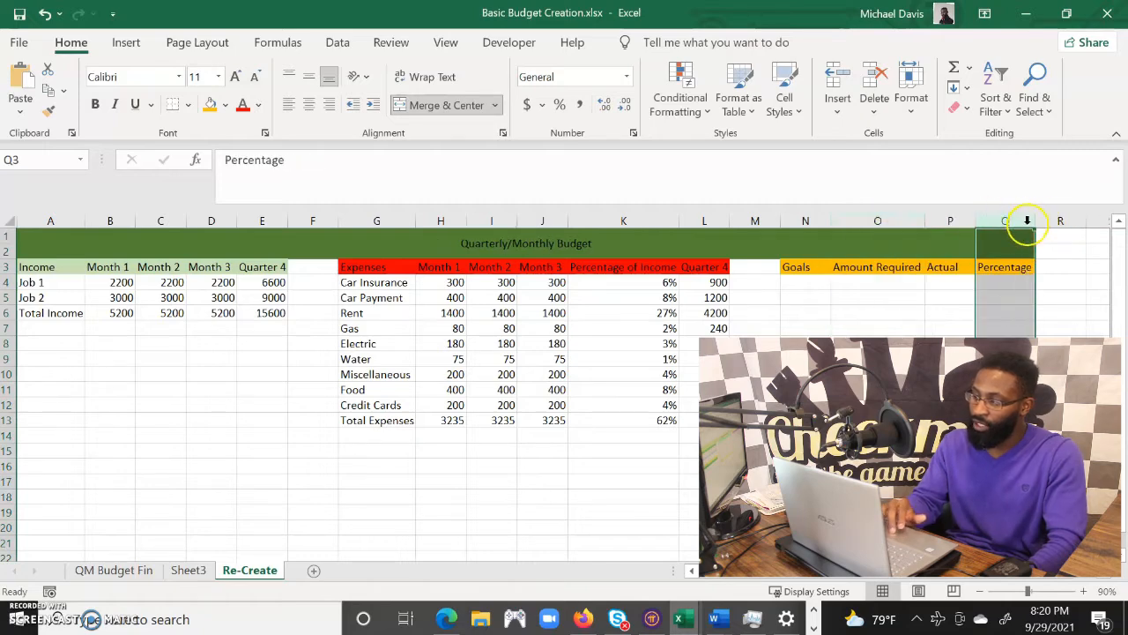
click(925, 282)
Step: List the goals Emergency Savings in N4 and Travel in N5
click(819, 280)
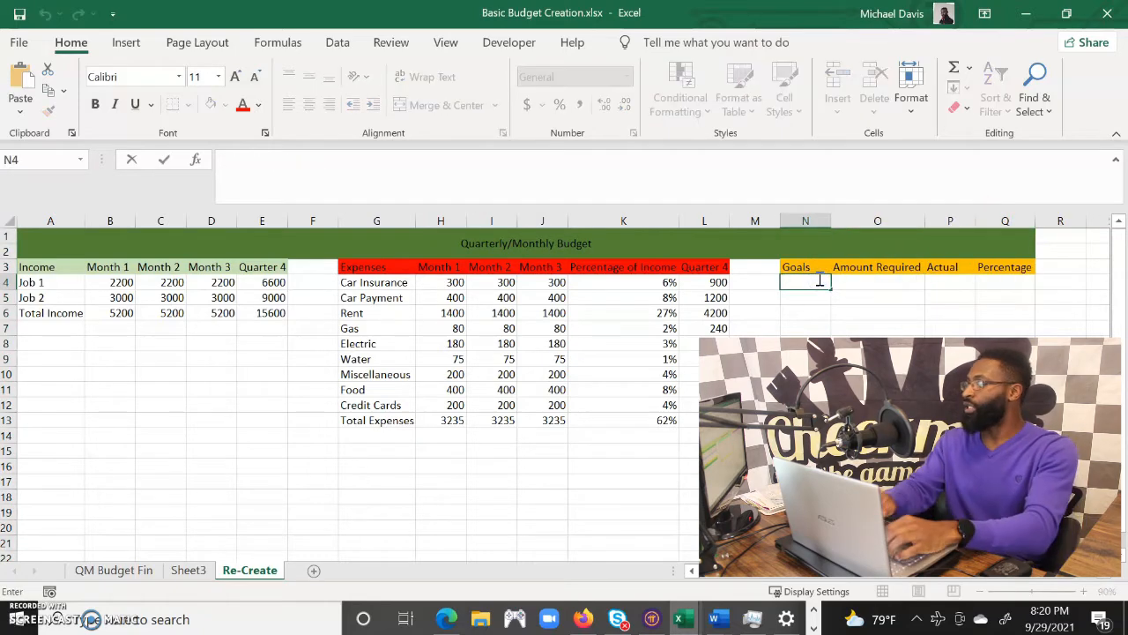
text(Emerg)
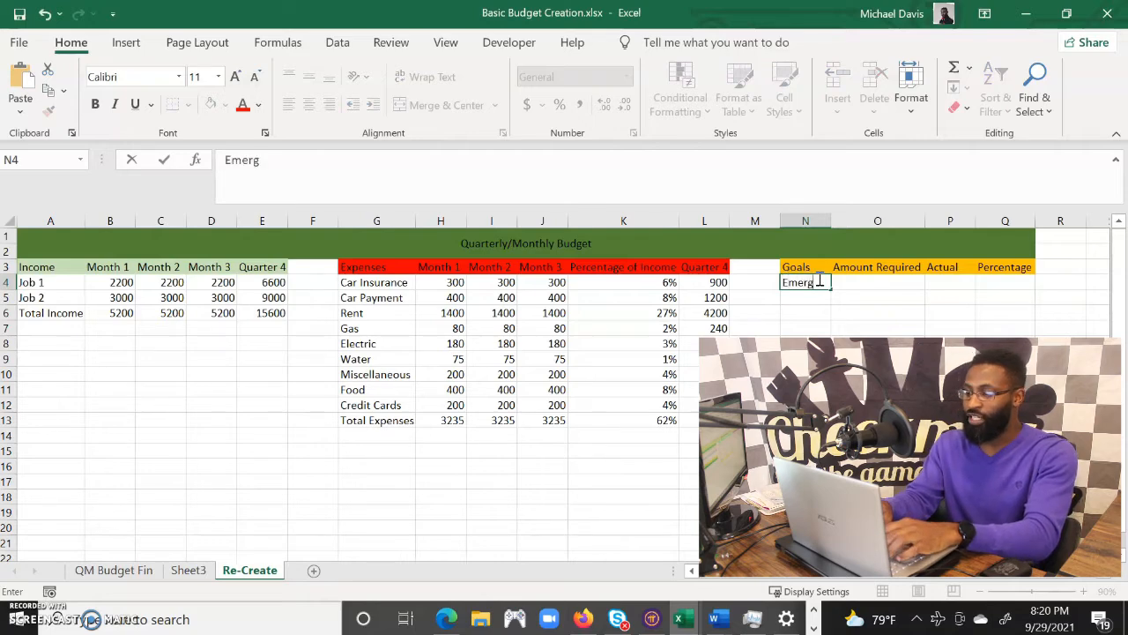
text(ency Savings)
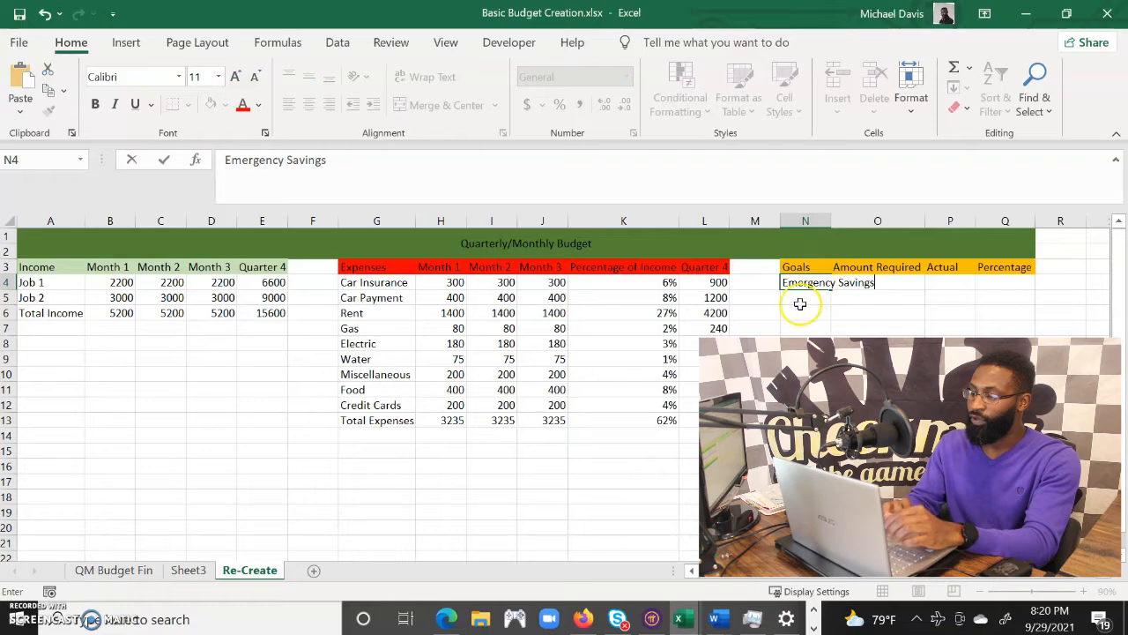
click(800, 304)
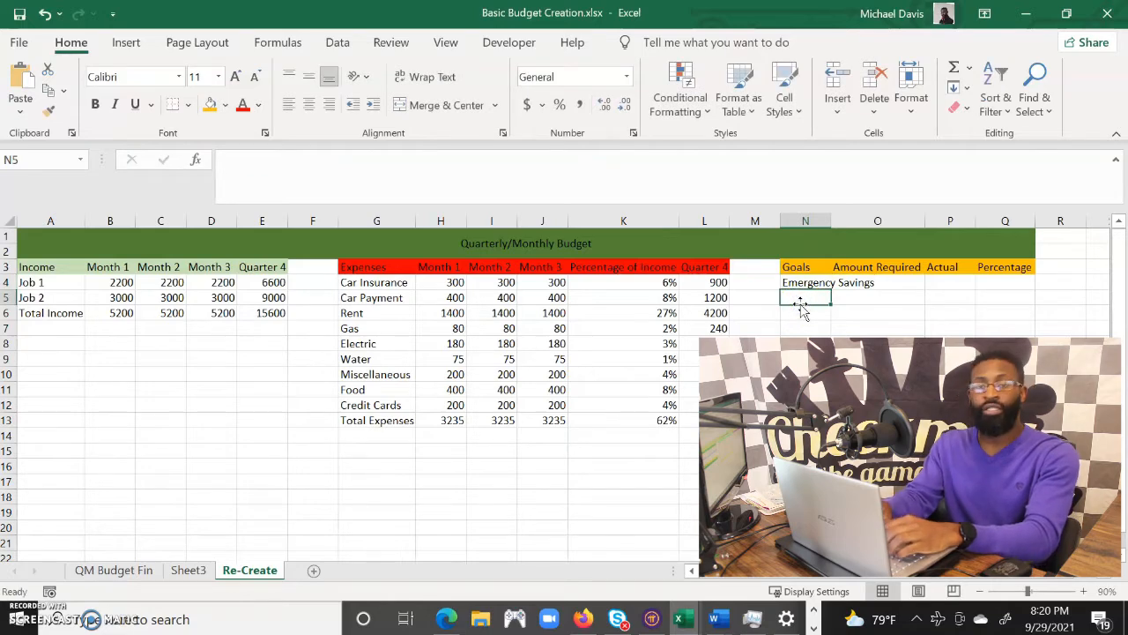
text(Trav)
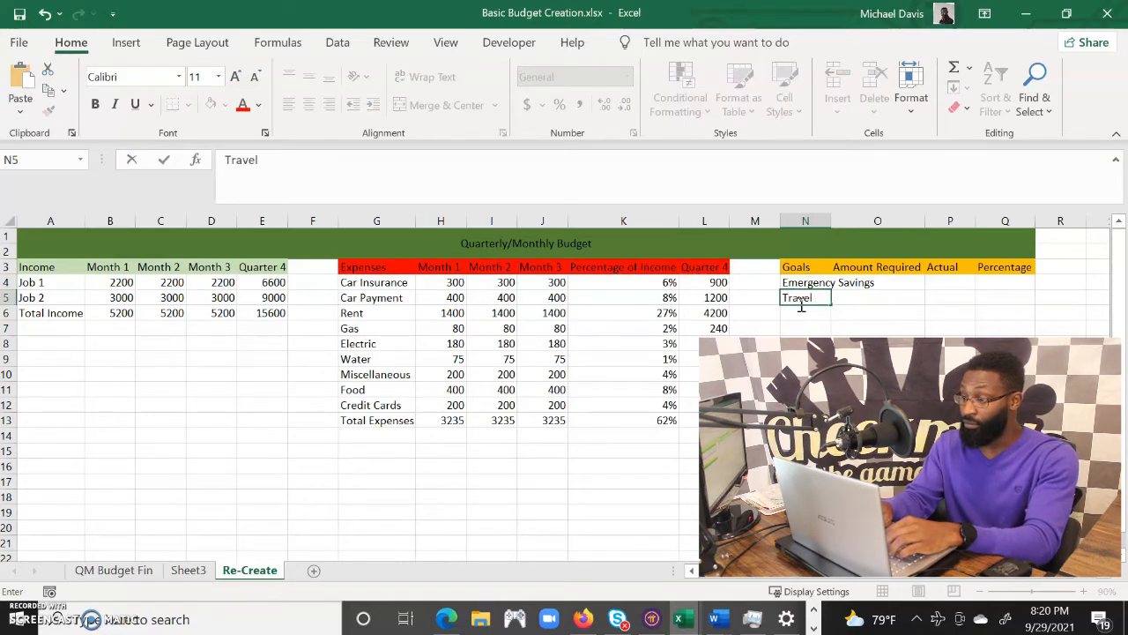
text(el)
Step: Add the goal Home Savings in N6 and autofit column N to the goal names
click(802, 308)
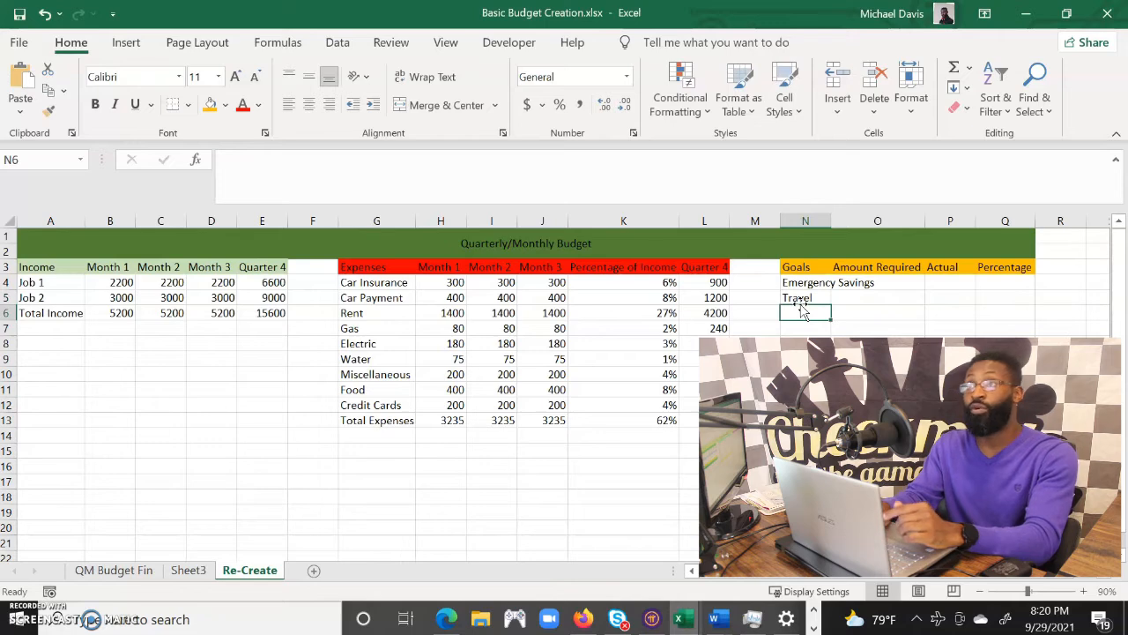
text(f)
text(Ho)
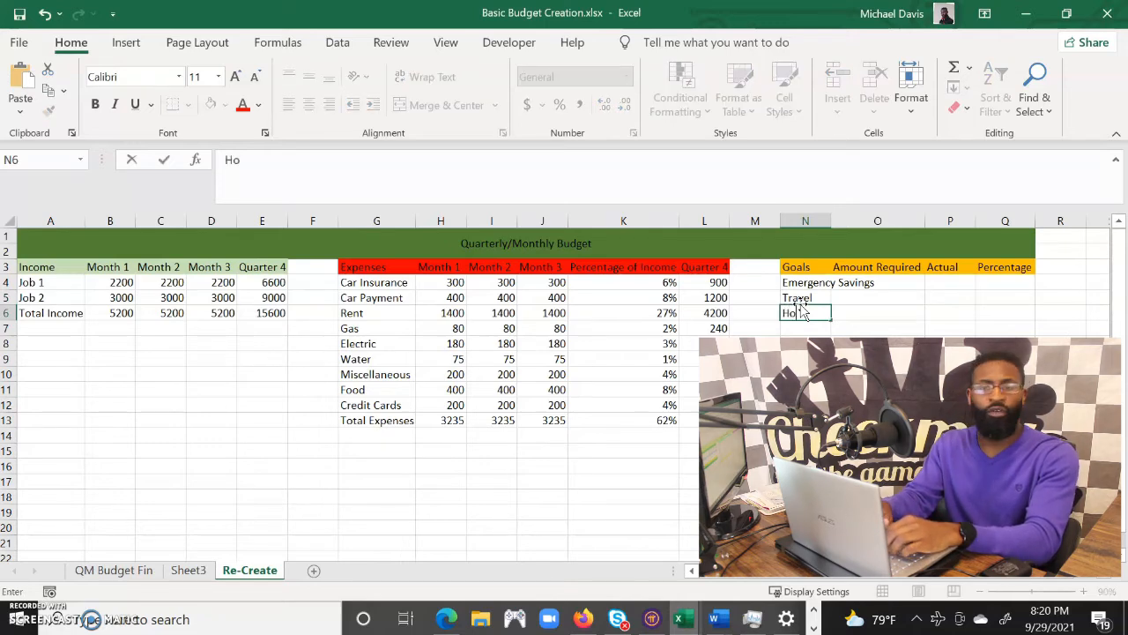
key(BackSpace)
key(BackSpace)
text(me Savings)
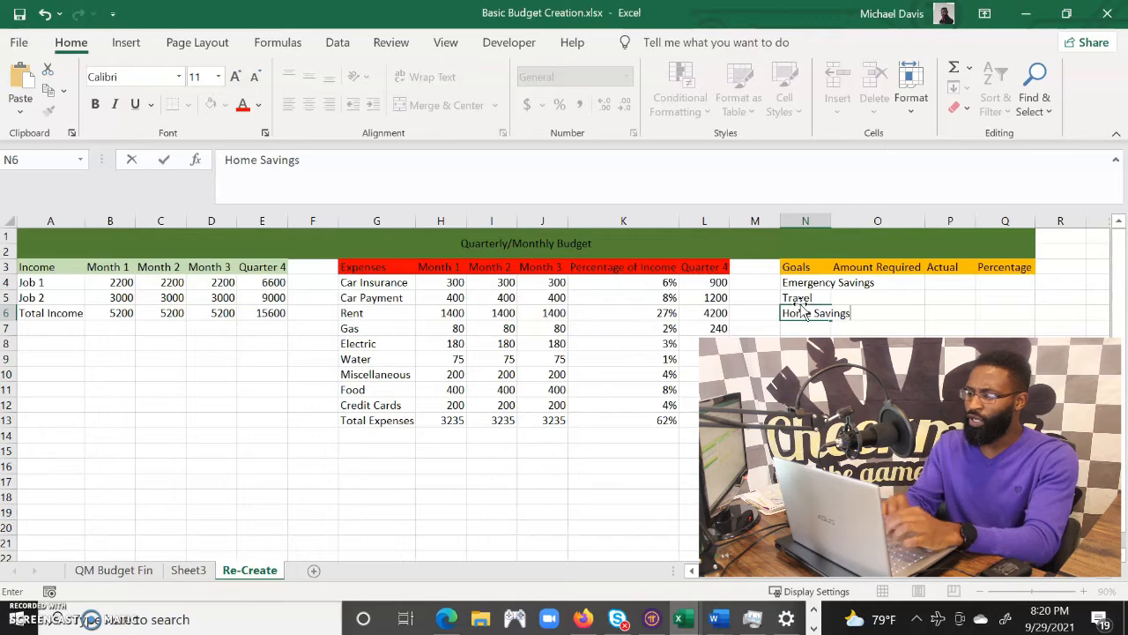
click(818, 220)
double_click(832, 220)
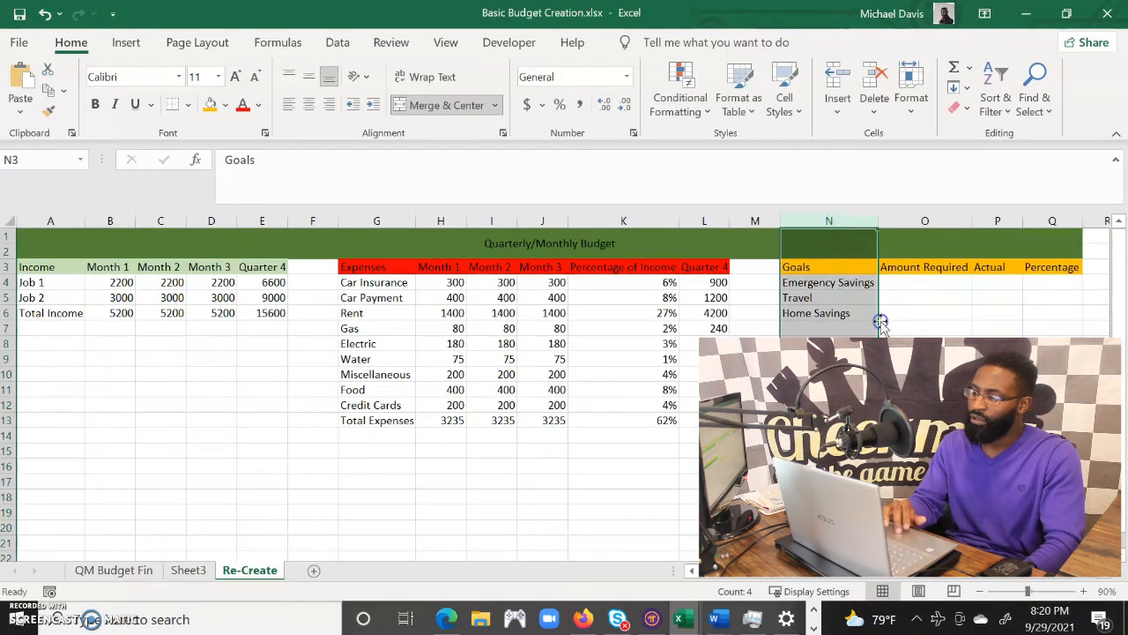
Step: Calculate the amount required for Emergency Savings in O4 as twice the quarter's total expenses with =L13*2
click(910, 283)
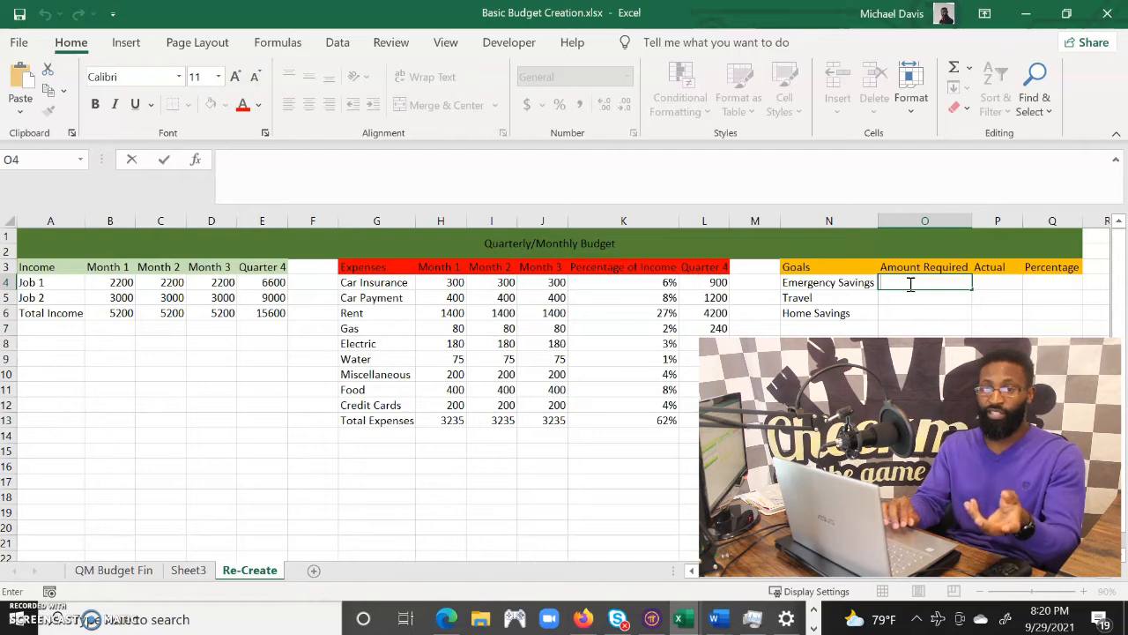
click(911, 282)
text(=)
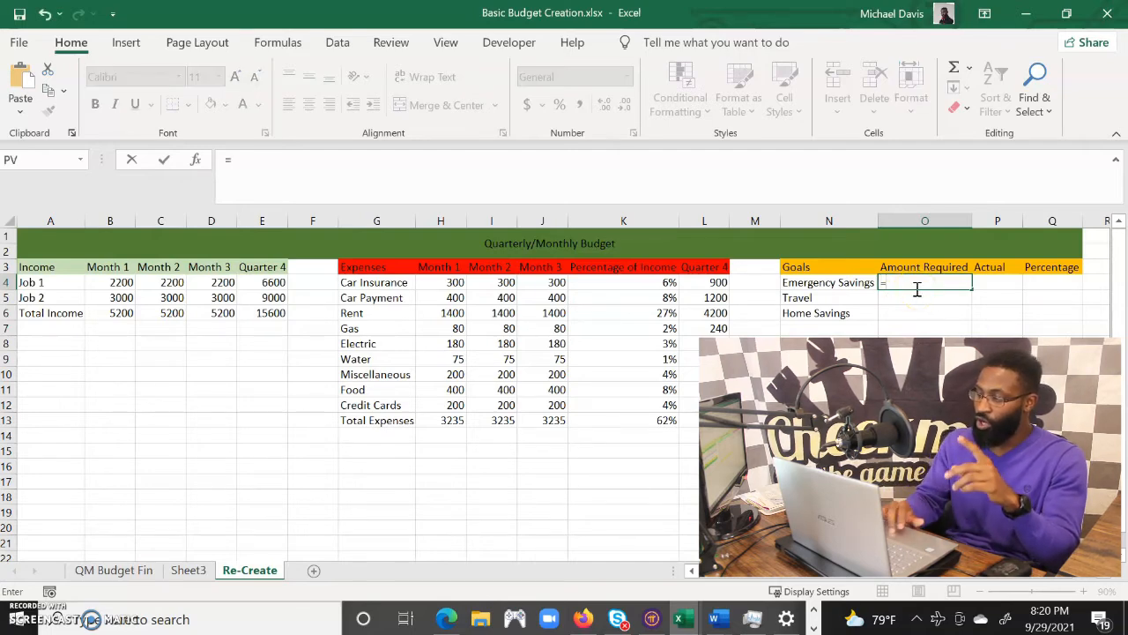
click(705, 421)
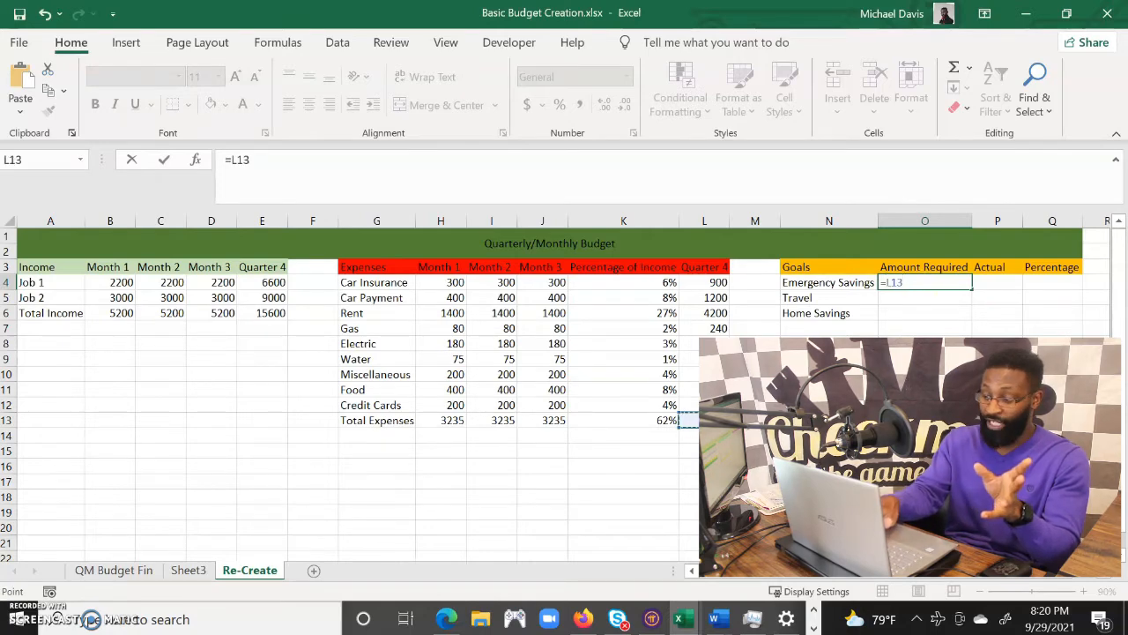
text(*2)
key(Return)
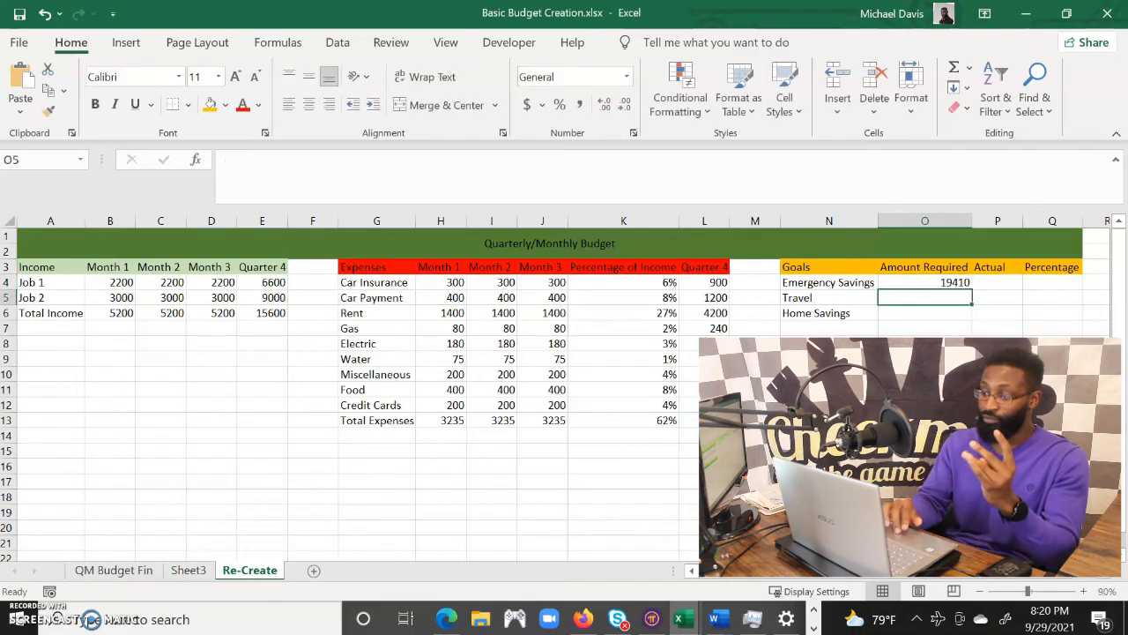
click(946, 283)
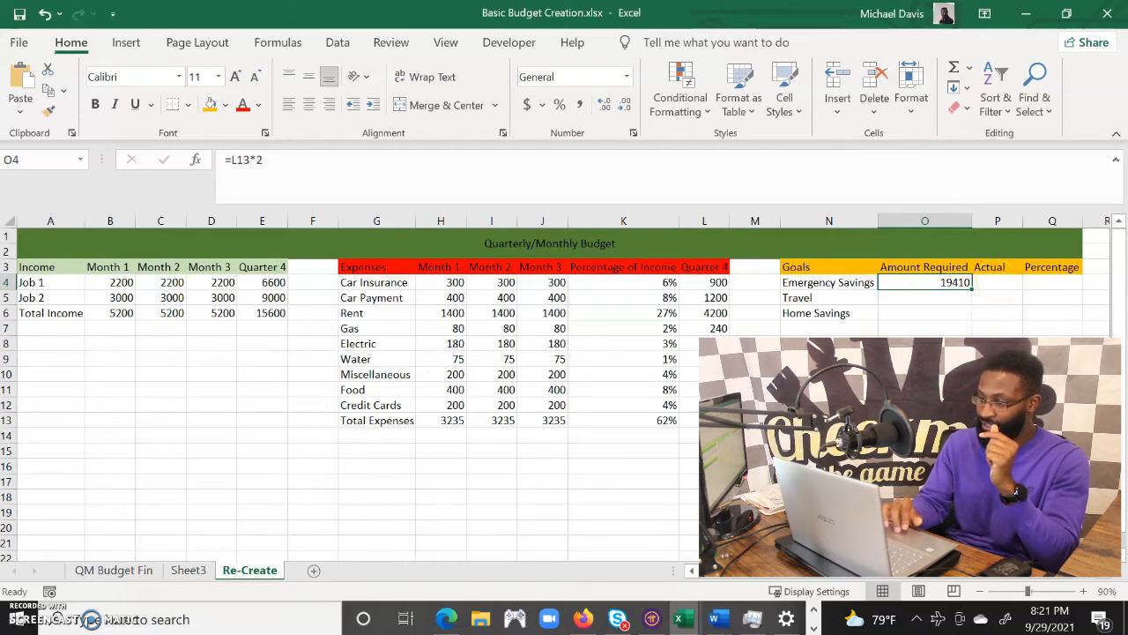
Step: Enter 400 as the actual amount for Emergency Savings in P4
click(995, 282)
text(400)
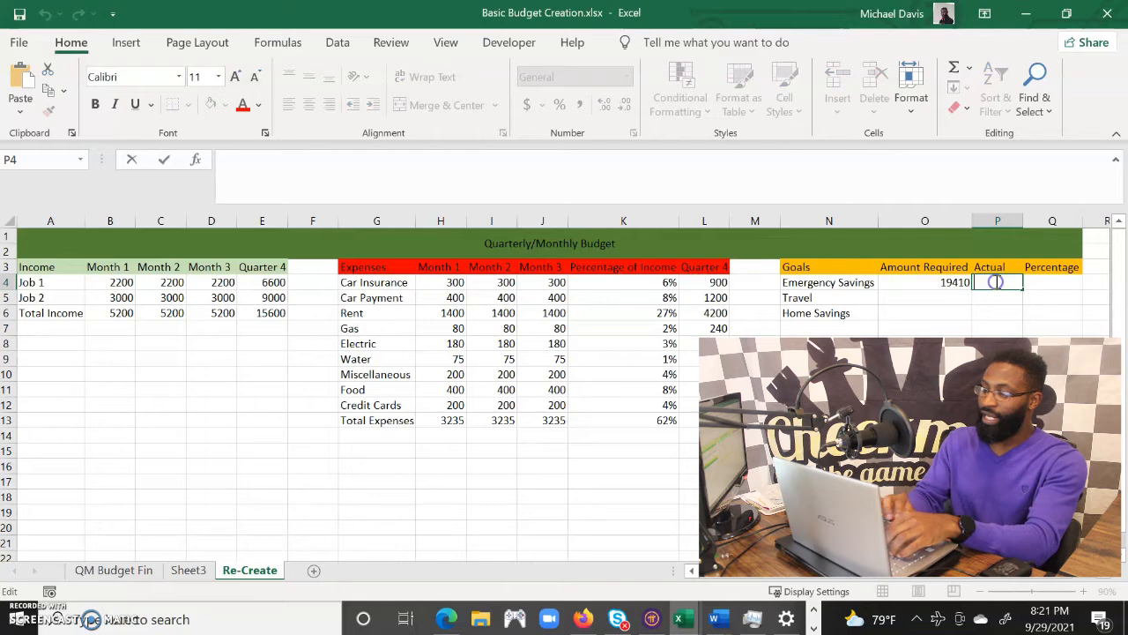
key(Return)
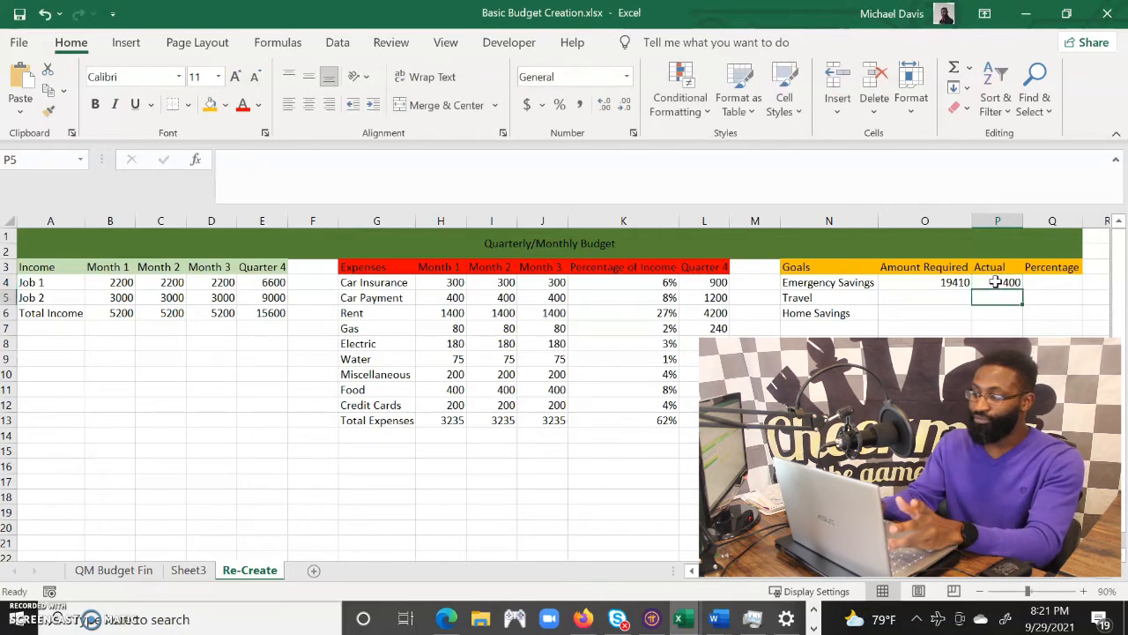
Step: Fill in the Travel goal with 4000 required in O5 and 1000 actual in P5
click(942, 300)
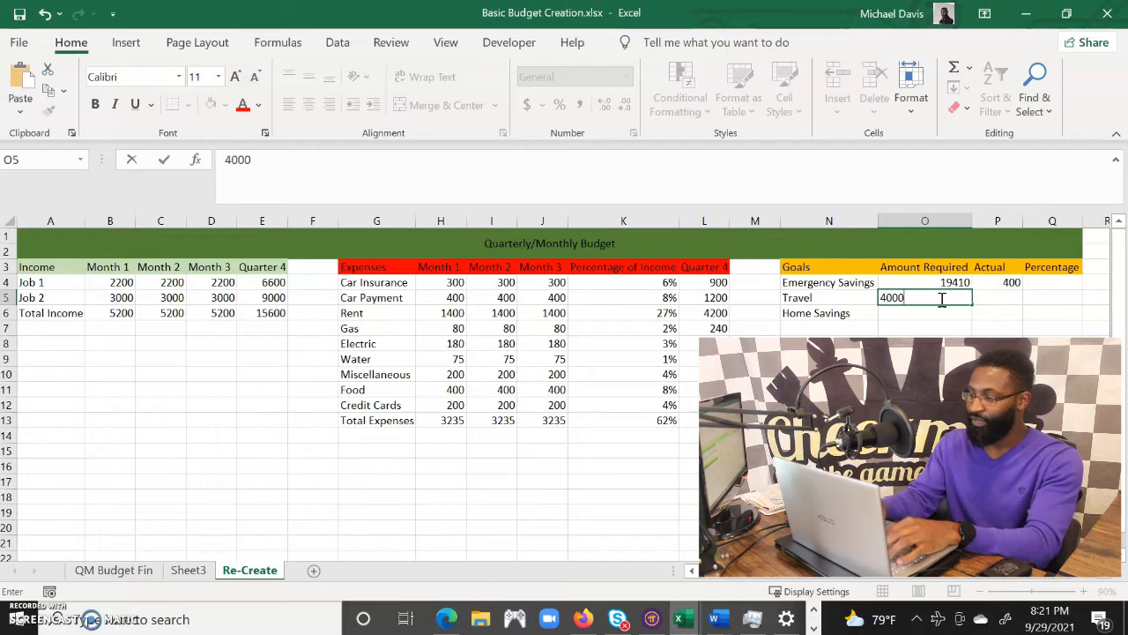
key(Tab)
text(10)
key(Return)
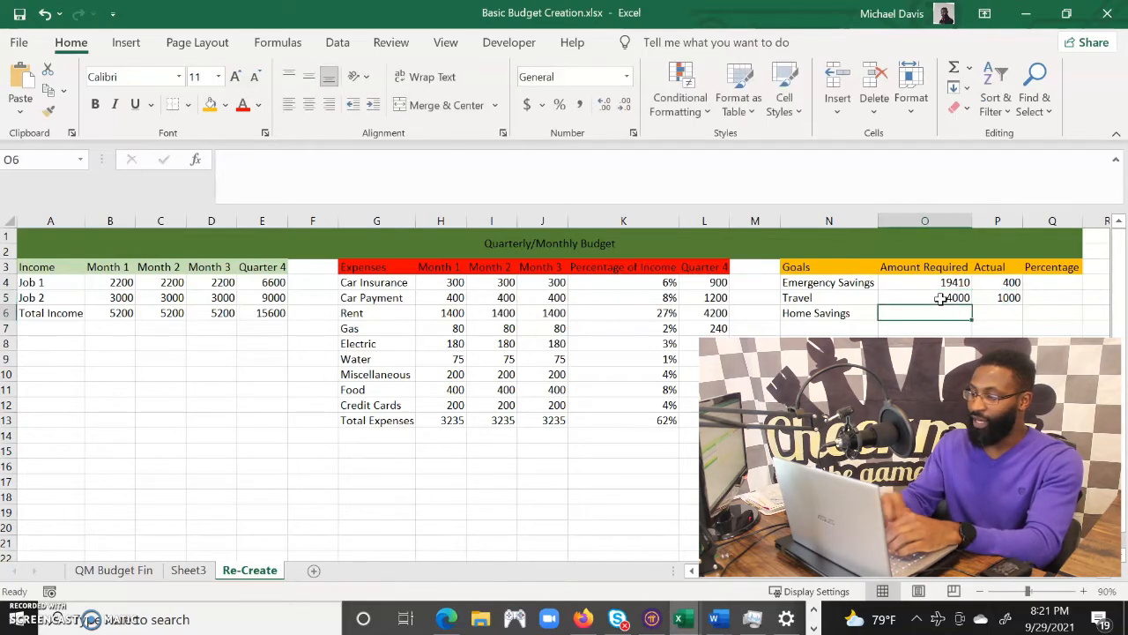
Step: Fill in the Home Savings goal with 10000 required in O6 and 3000 actual in P6
double_click(937, 312)
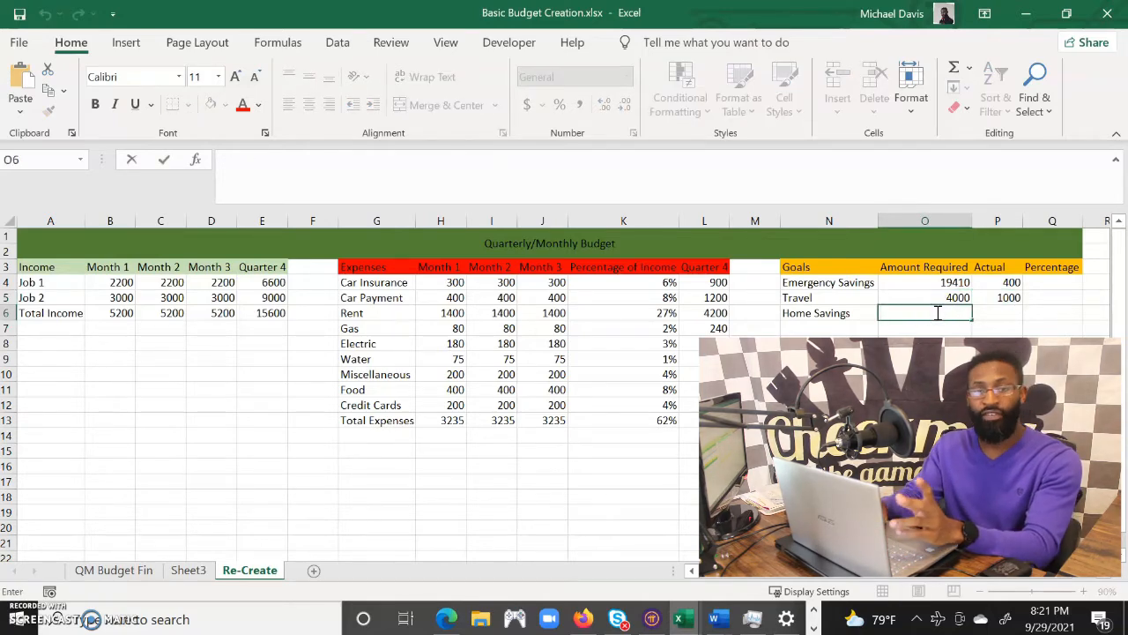
text(10000)
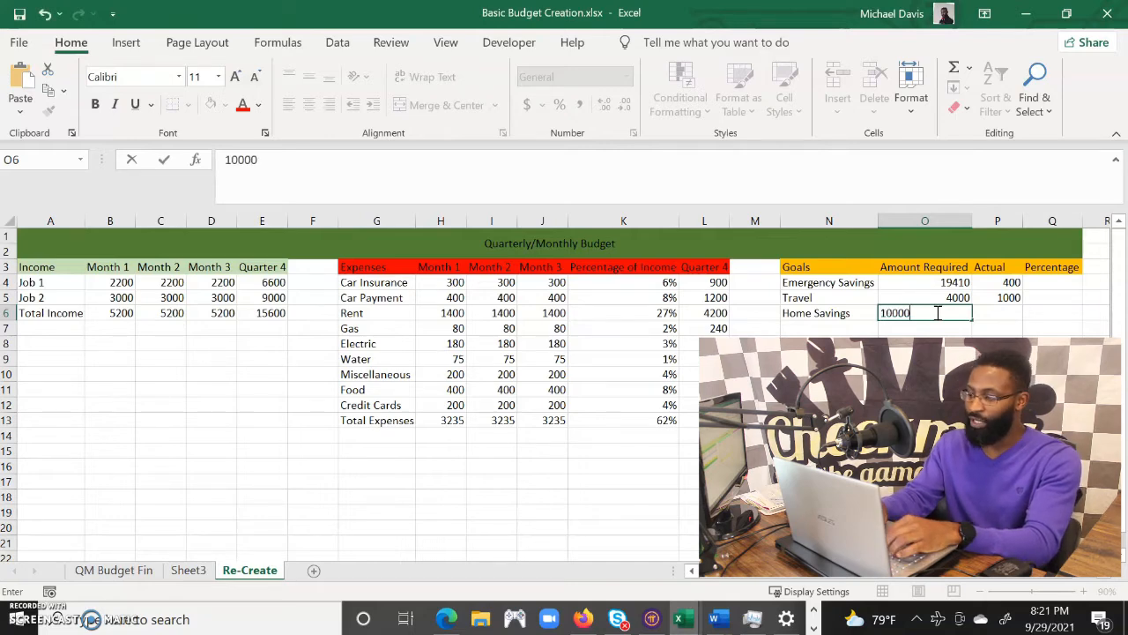
key(Tab)
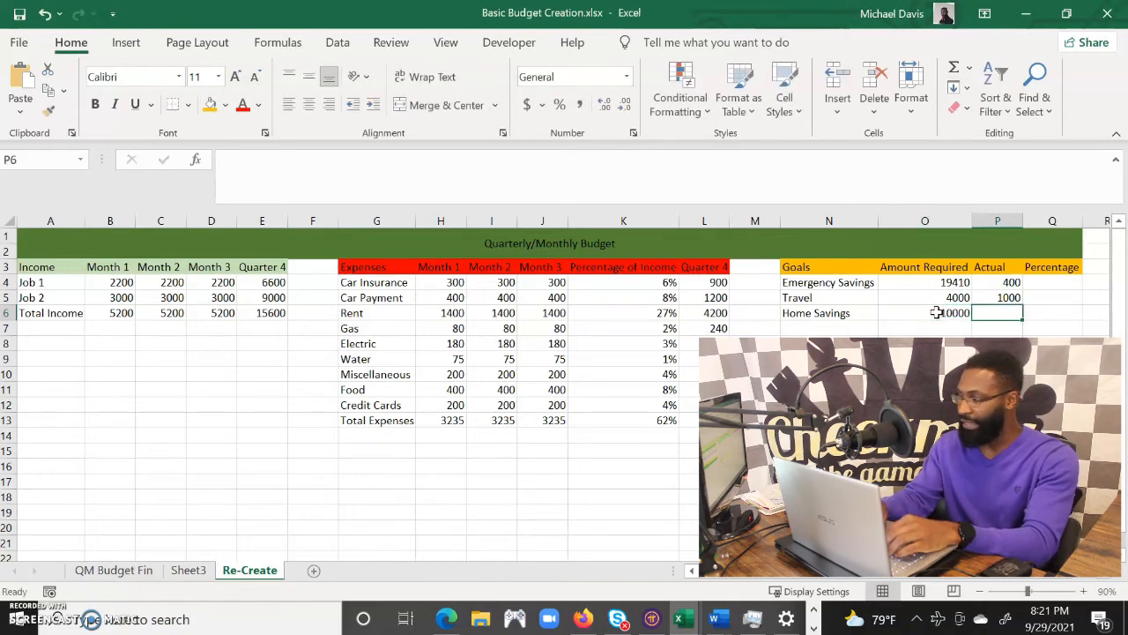
text(3000)
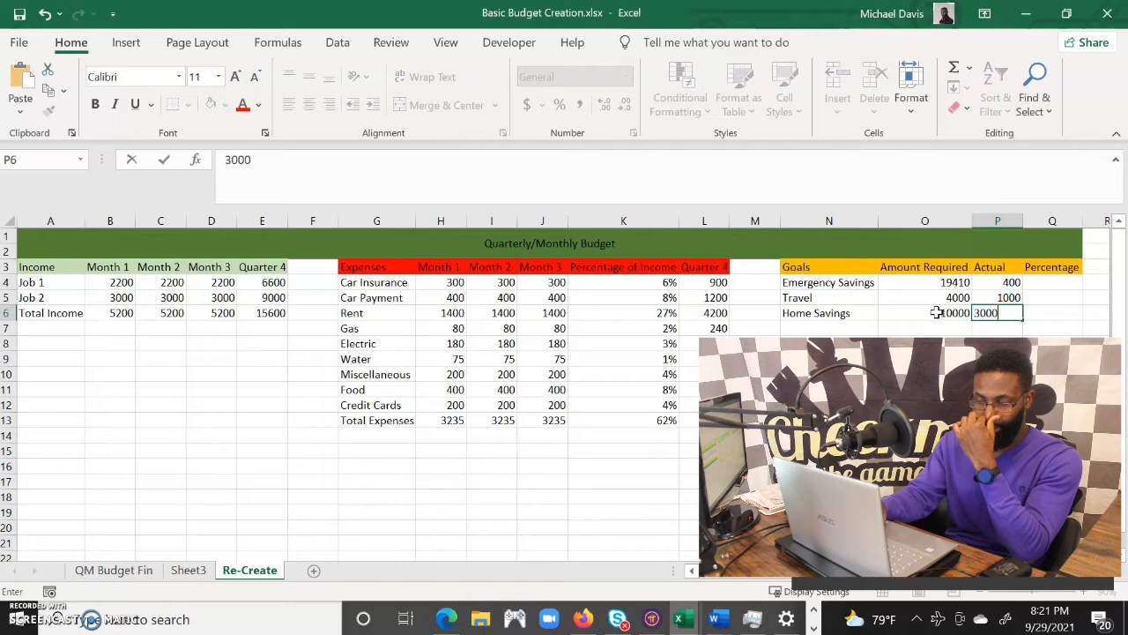
click(936, 313)
click(1059, 282)
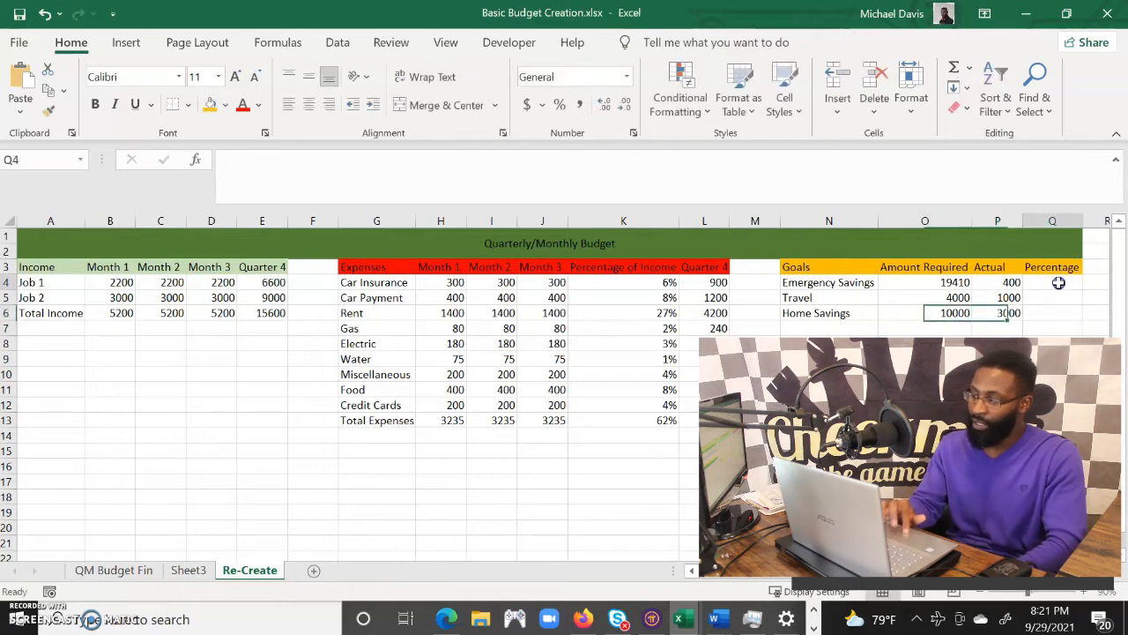
text(=)
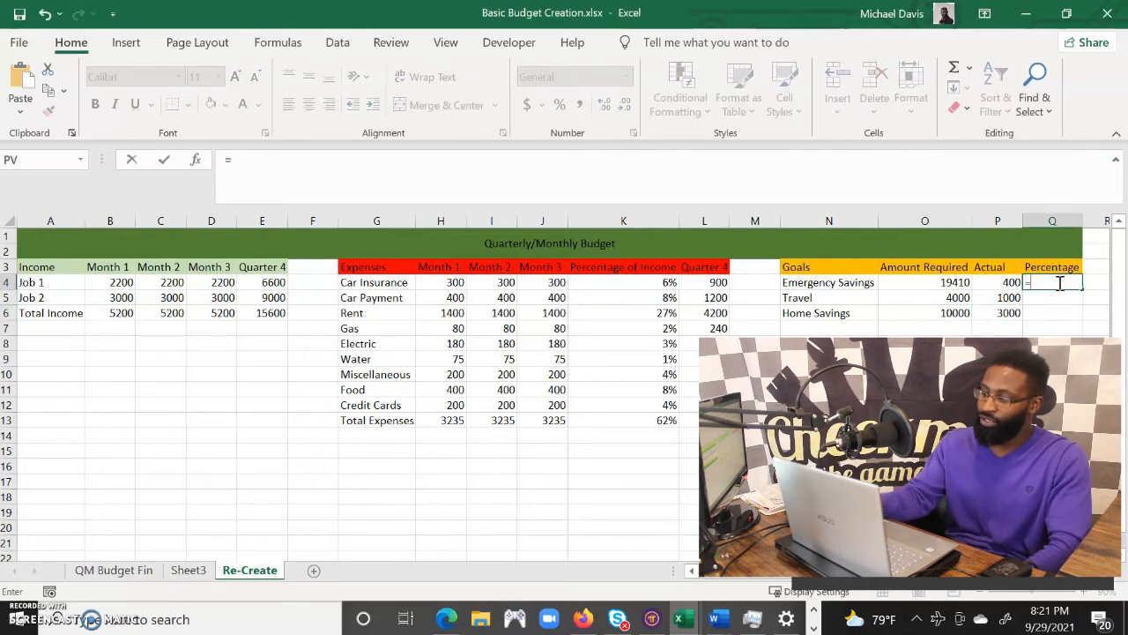
click(916, 282)
key(BackSpace)
key(BackSpace)
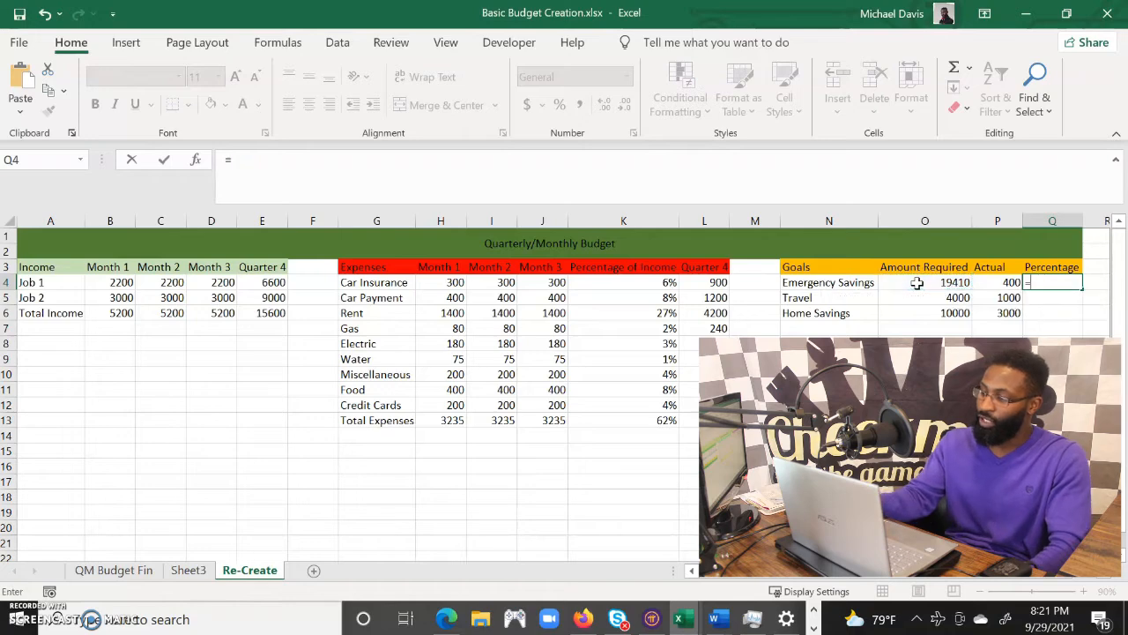
click(1009, 282)
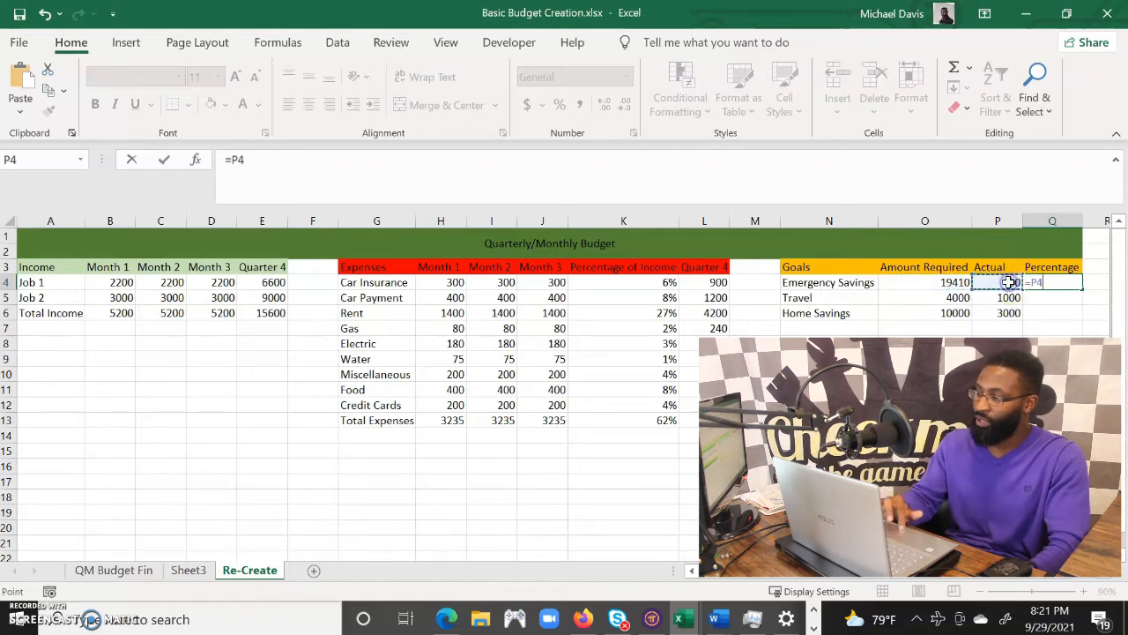
key(BackSpace)
key(BackSpace)
key(BackSpace)
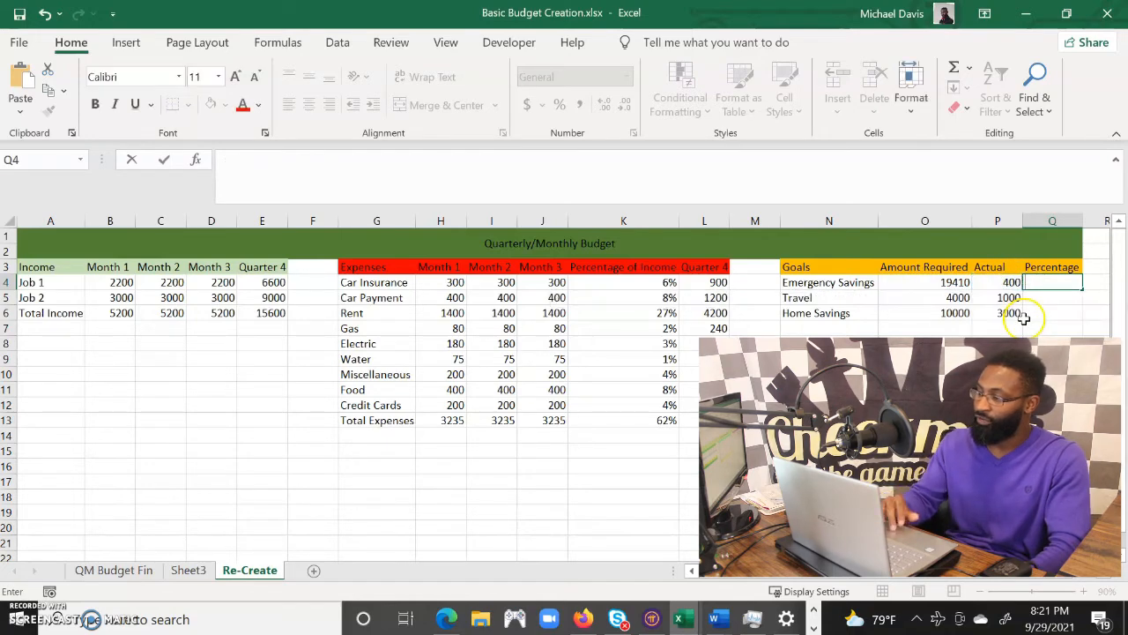
Step: Change the actual amount for Emergency Savings in P4 to 4000
double_click(1011, 281)
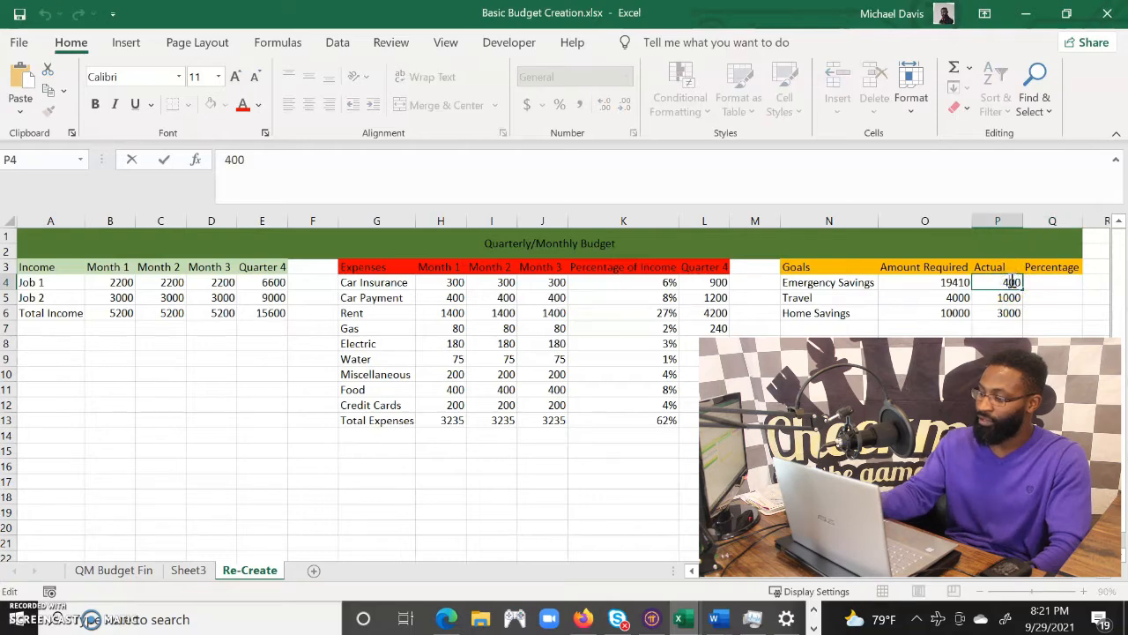
click(1047, 282)
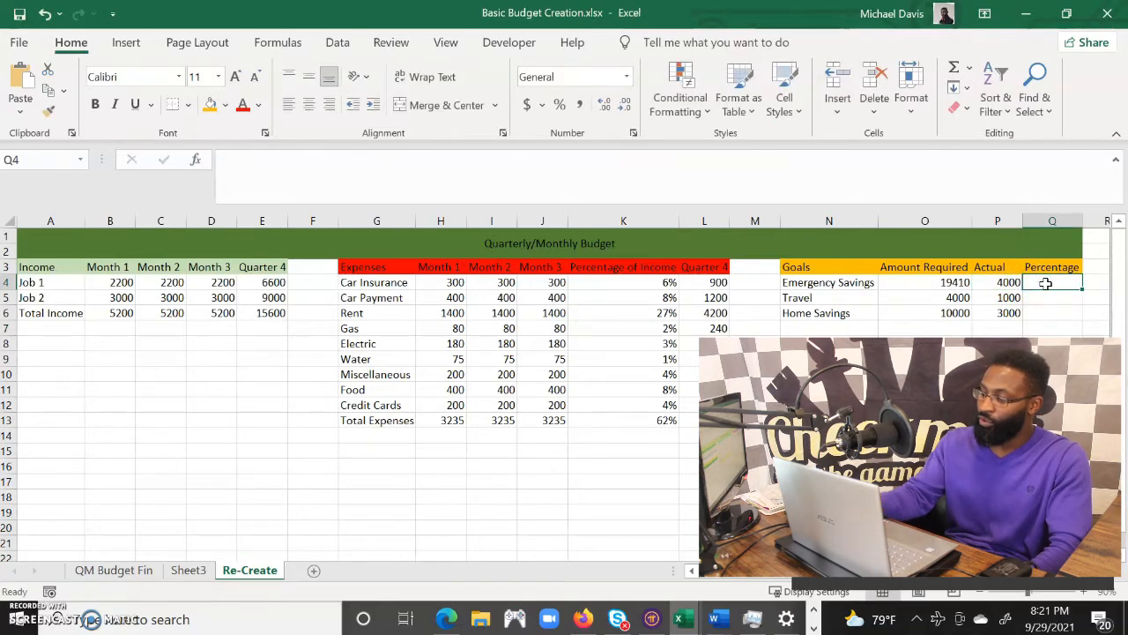
Step: Calculate the Emergency Savings percentage in Q4 with =P4/O4 and format the cell as a percentage
text(=)
click(1009, 282)
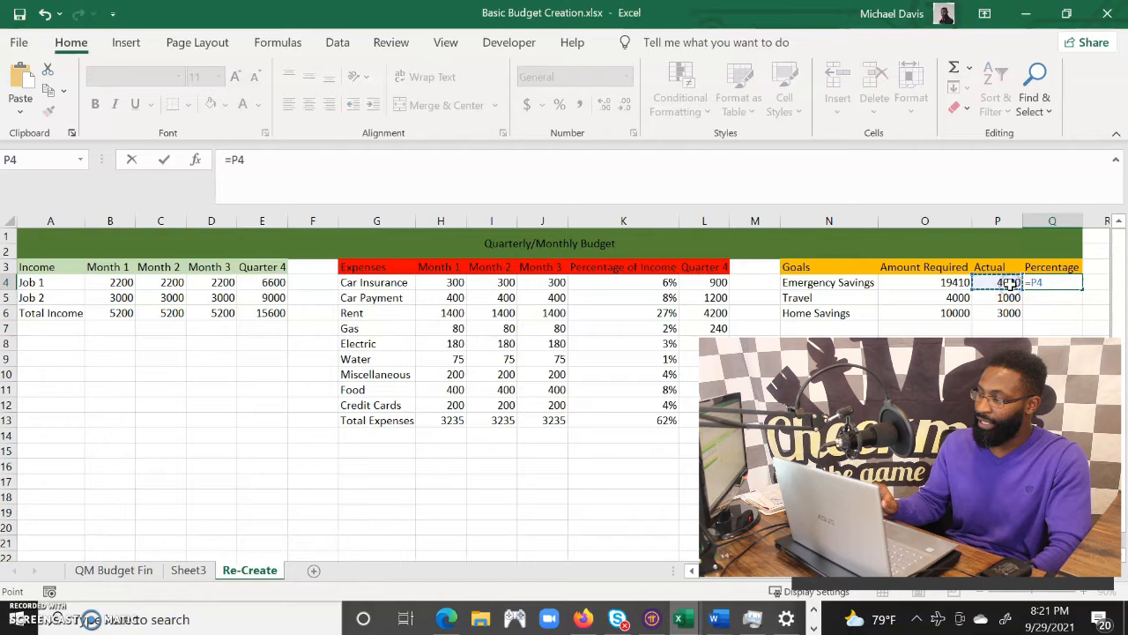
text(/)
click(952, 282)
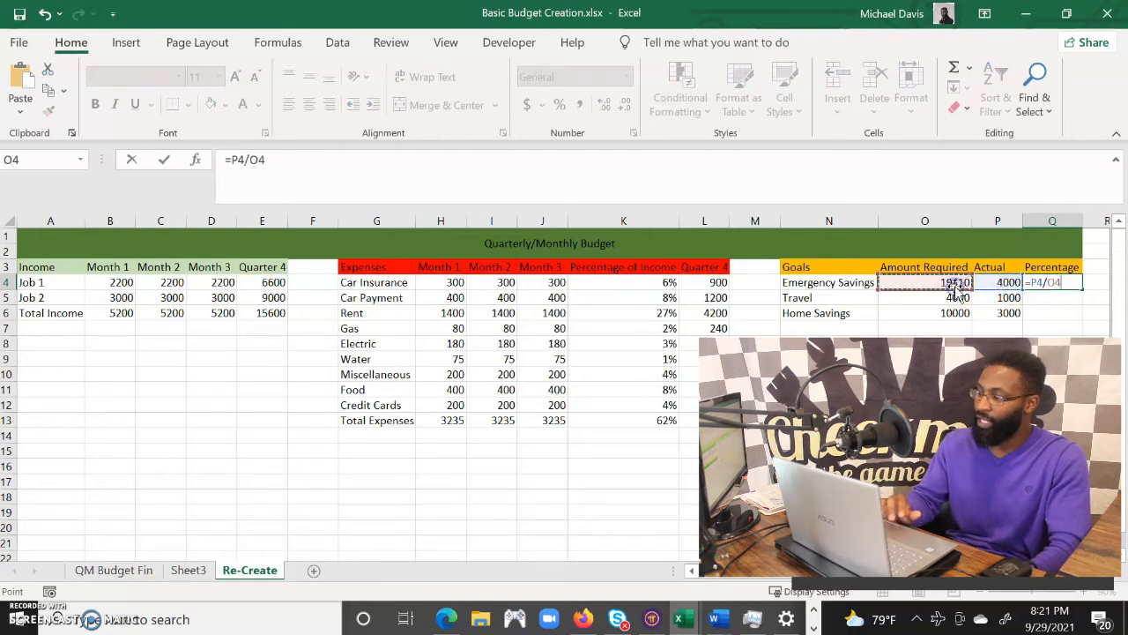
key(Return)
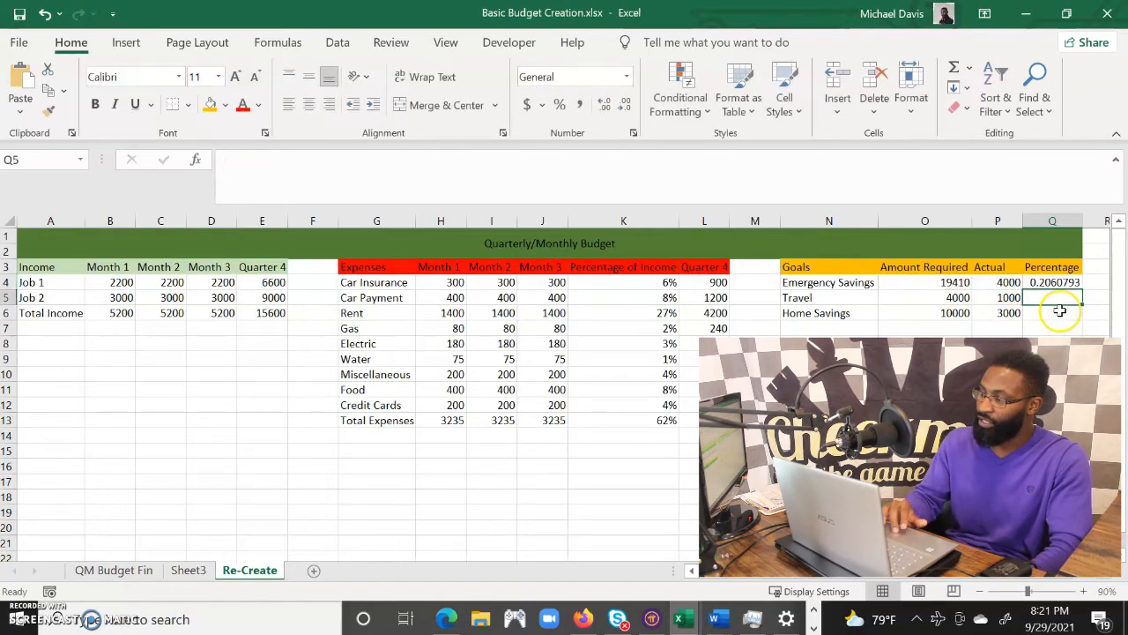
click(1063, 283)
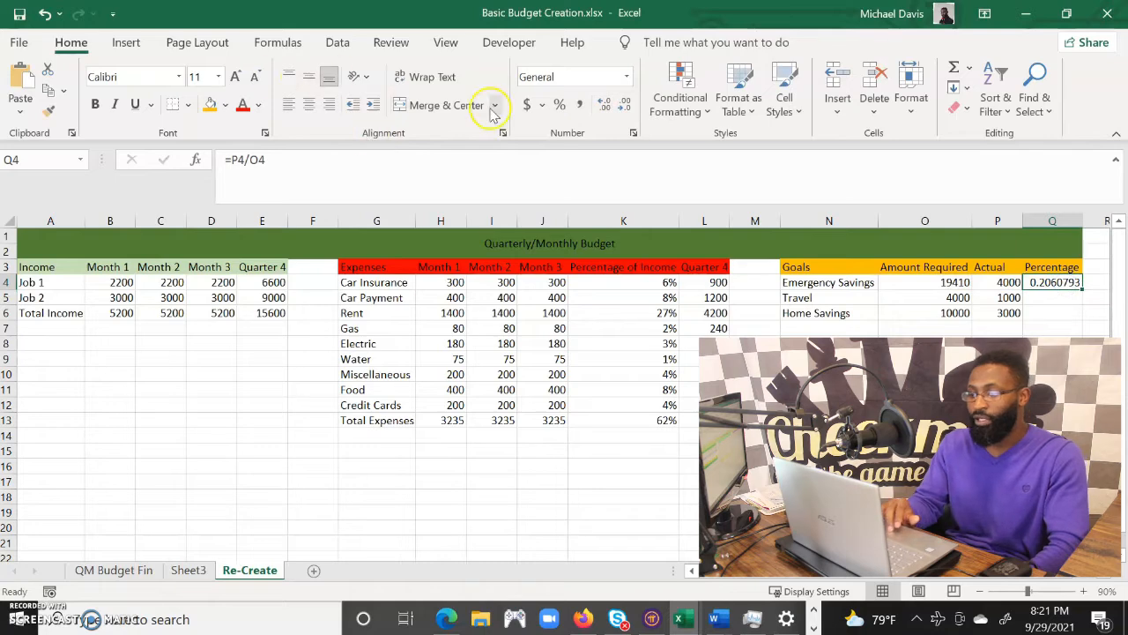
click(558, 105)
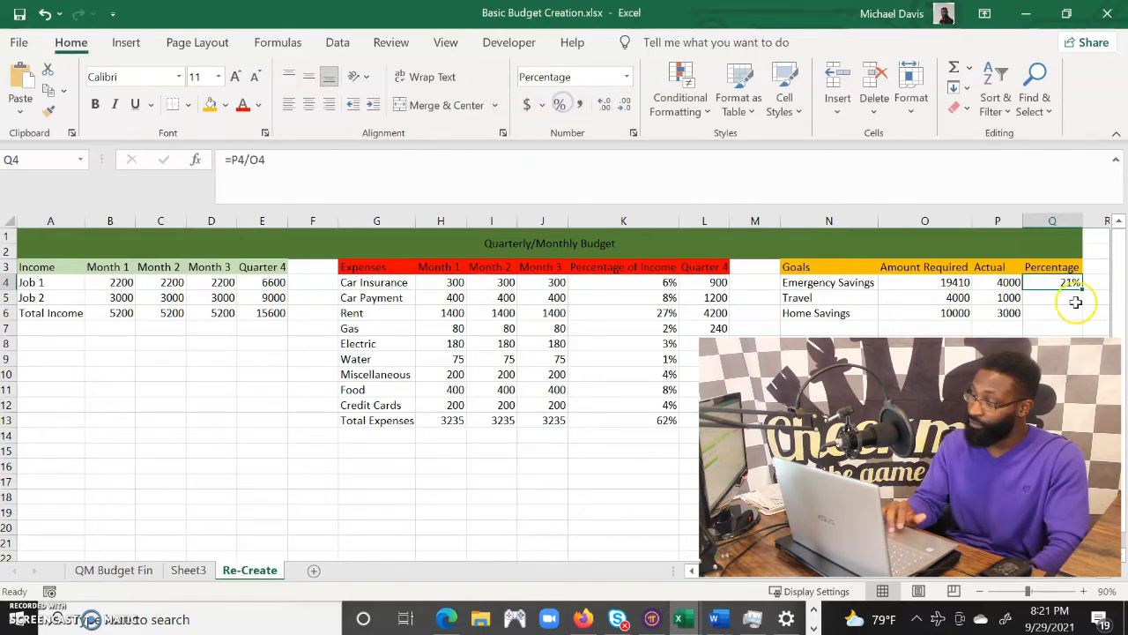
Step: Copy the percentage formula from Q4 down to Q6 for the Travel and Home Savings goals
drag(1081, 289, 1080, 319)
click(925, 359)
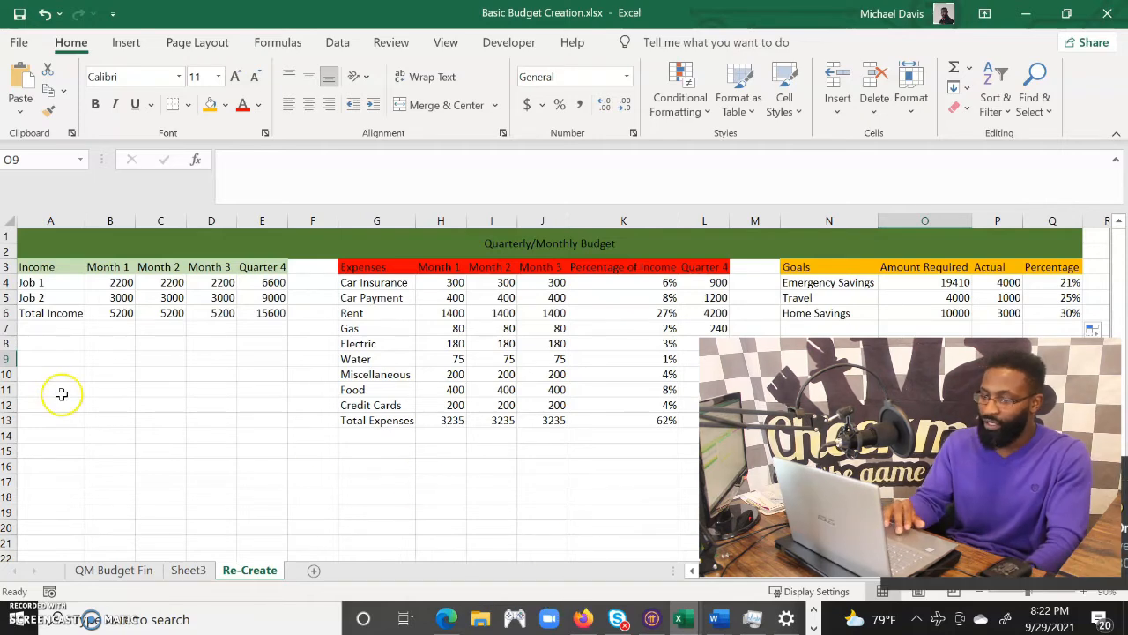
Step: Enter the label Remaining Balance in A8 and widen column A to fit it
click(36, 348)
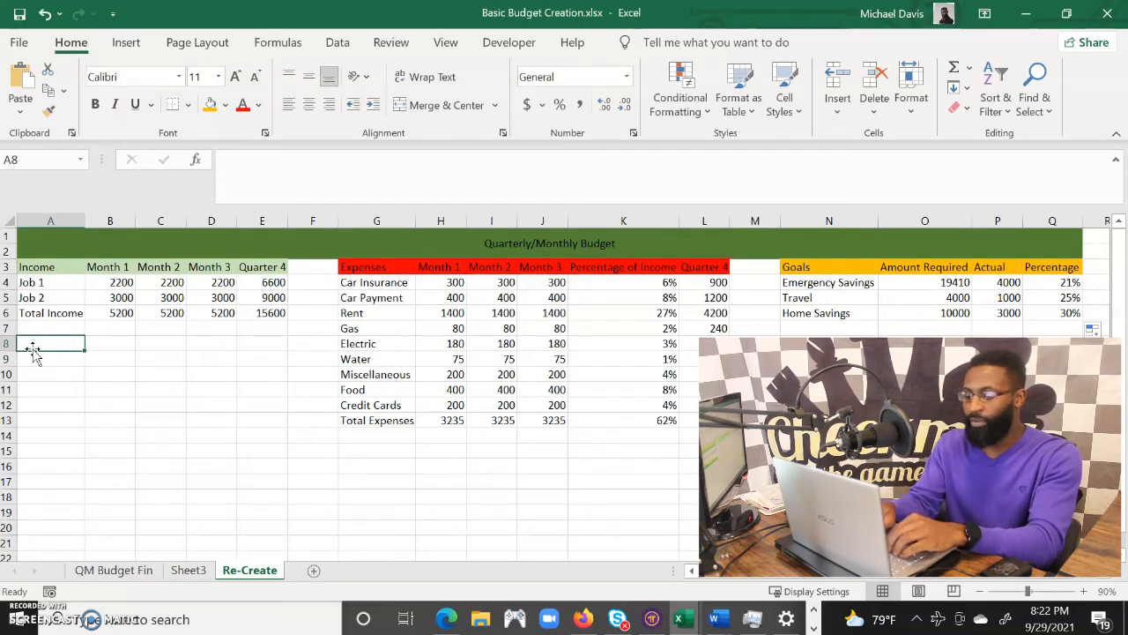
text(Remaining)
text( Baan)
text(nce)
key(Return)
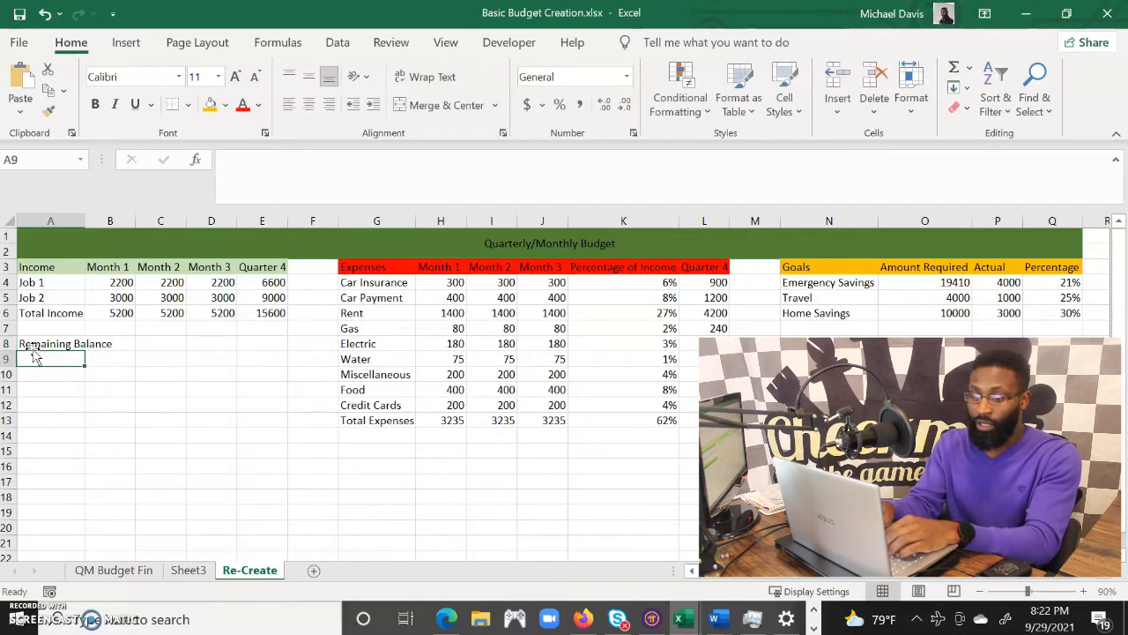
mouse_move(53, 221)
mouse_down()
mouse_move(88, 222)
mouse_move(75, 221)
mouse_up()
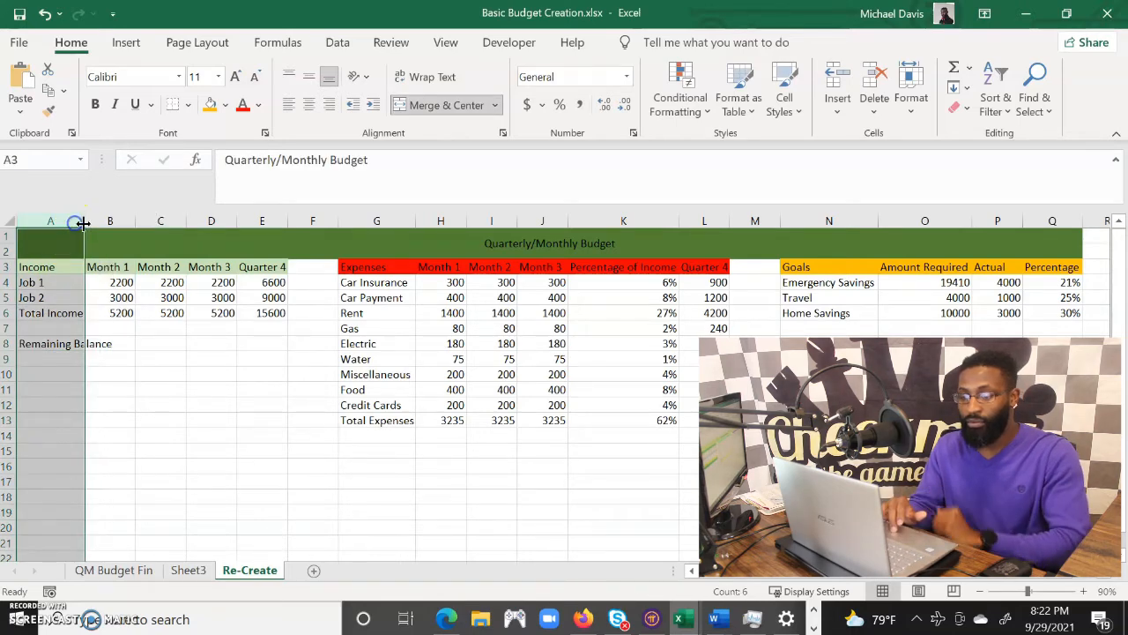
double_click(85, 221)
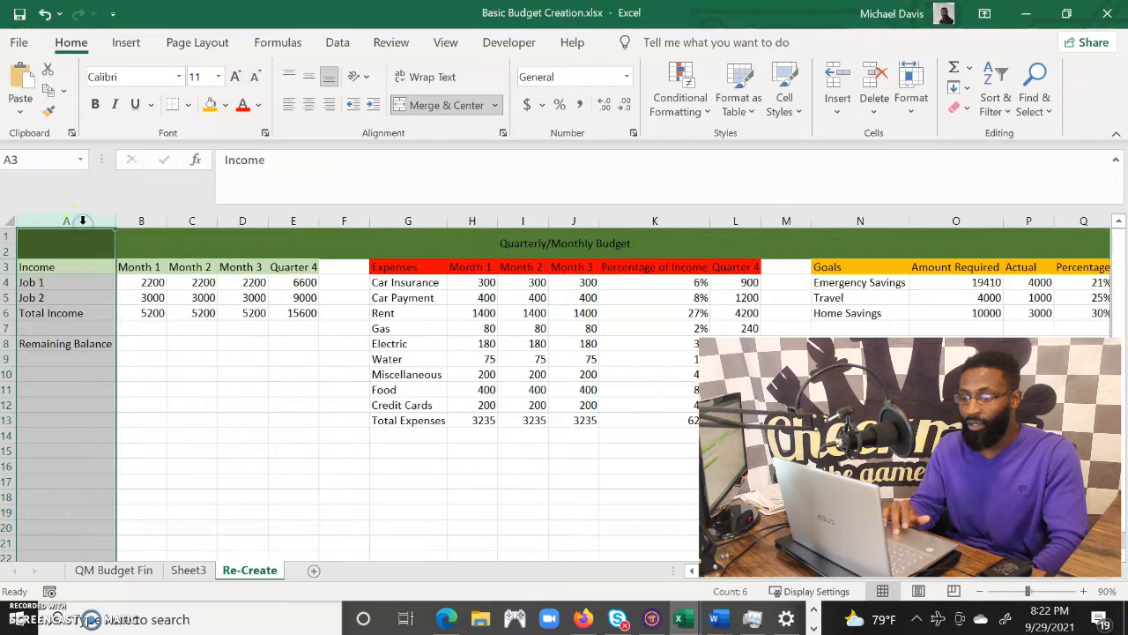
Step: Calculate the Month 1 remaining balance in B8 with =B6-H13 and copy the formula across to D8
double_click(147, 345)
text(=)
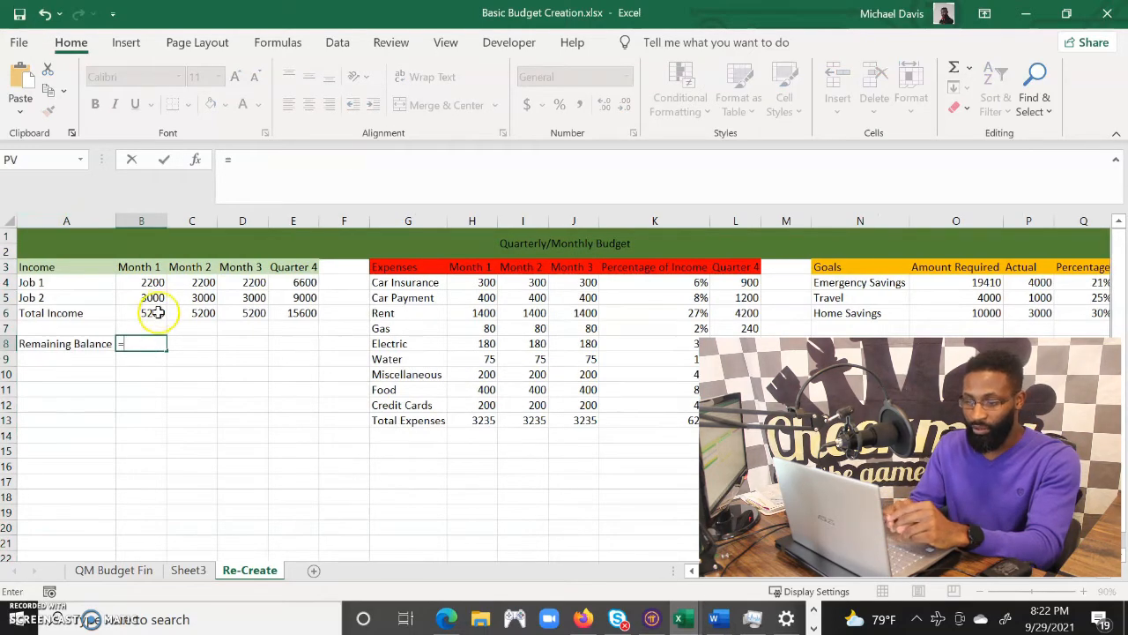
click(156, 313)
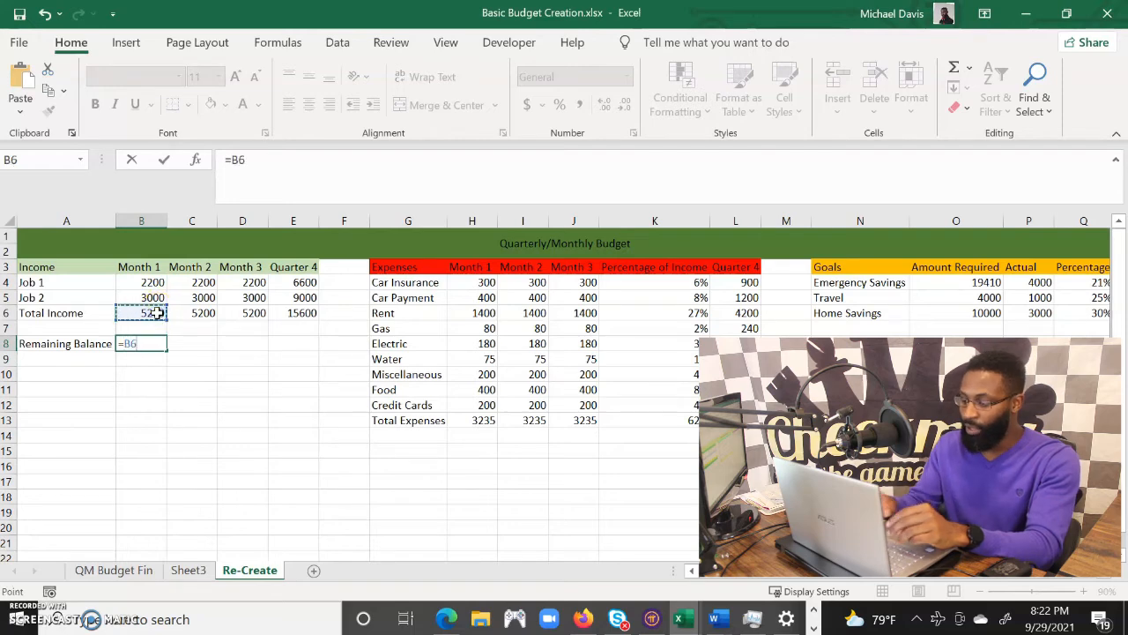
text(-)
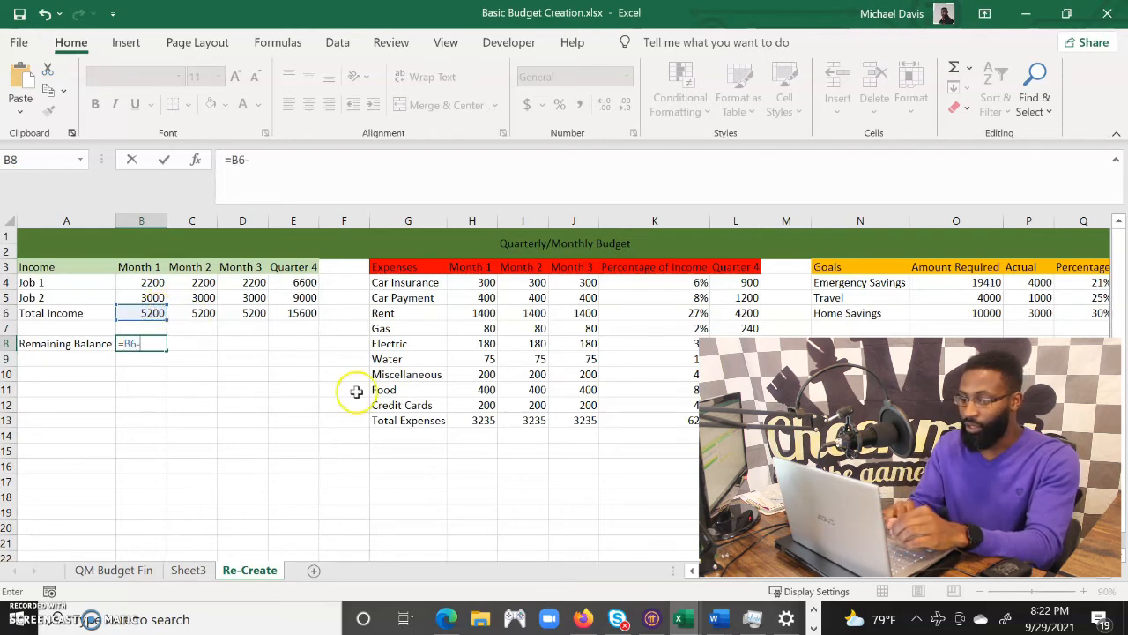
click(476, 420)
key(Return)
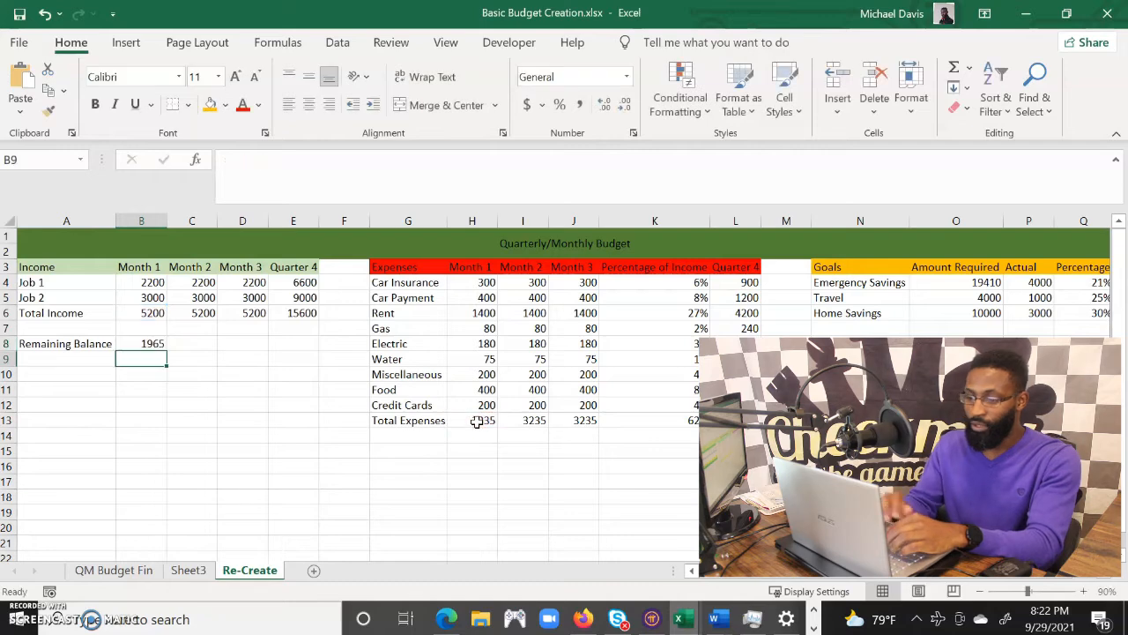
click(152, 343)
drag(162, 343, 253, 342)
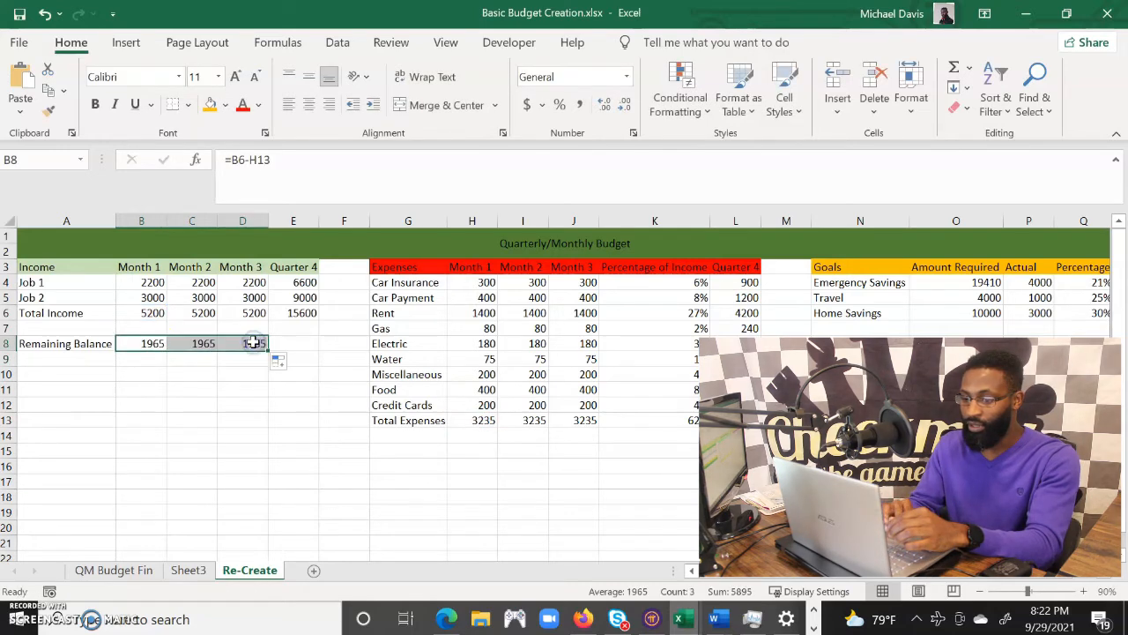
Step: Calculate the Quarter 4 remaining balance in E8 with =E6-L13
click(305, 344)
text(=)
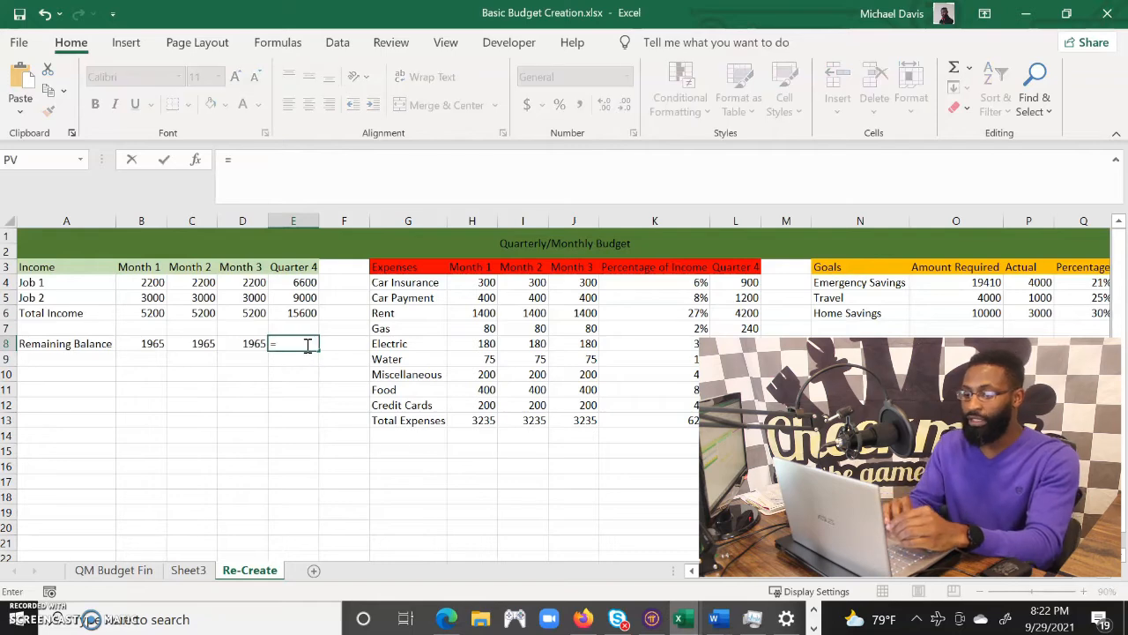
click(294, 313)
text(-)
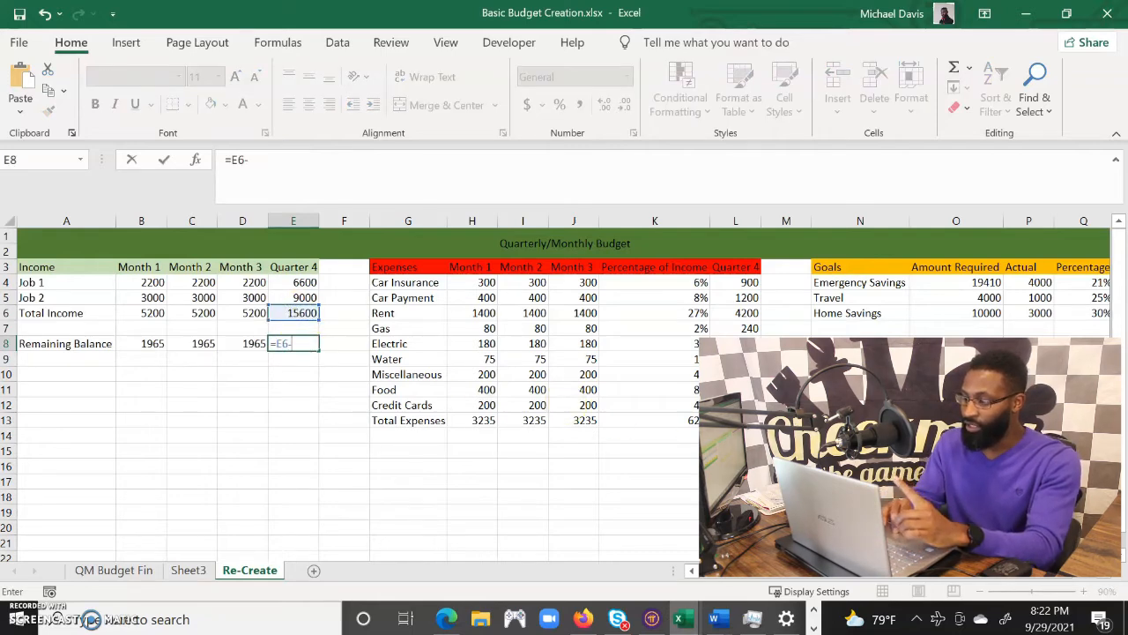
click(736, 421)
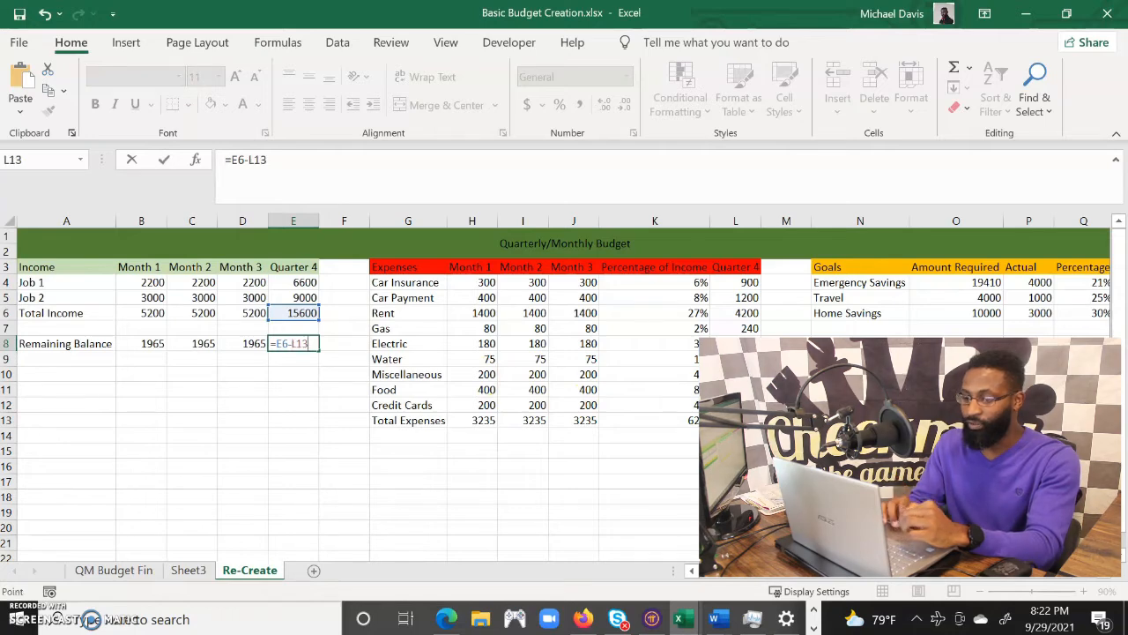
key(Return)
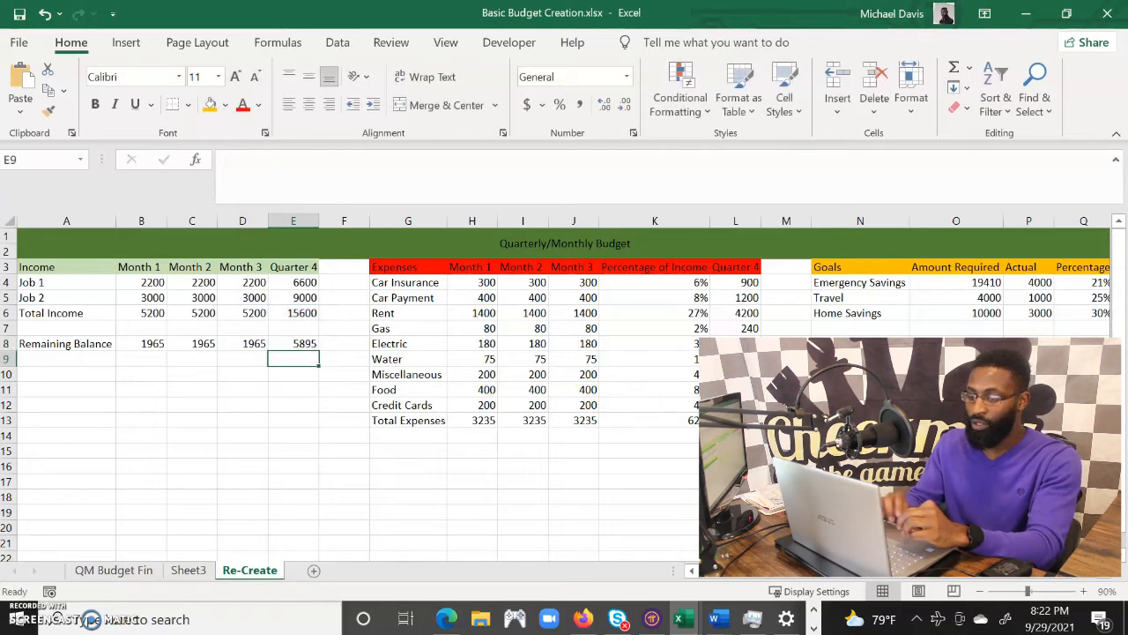
Step: Enter the label Percentage Rem. Bal. in A9 and widen column A to fit it
click(72, 363)
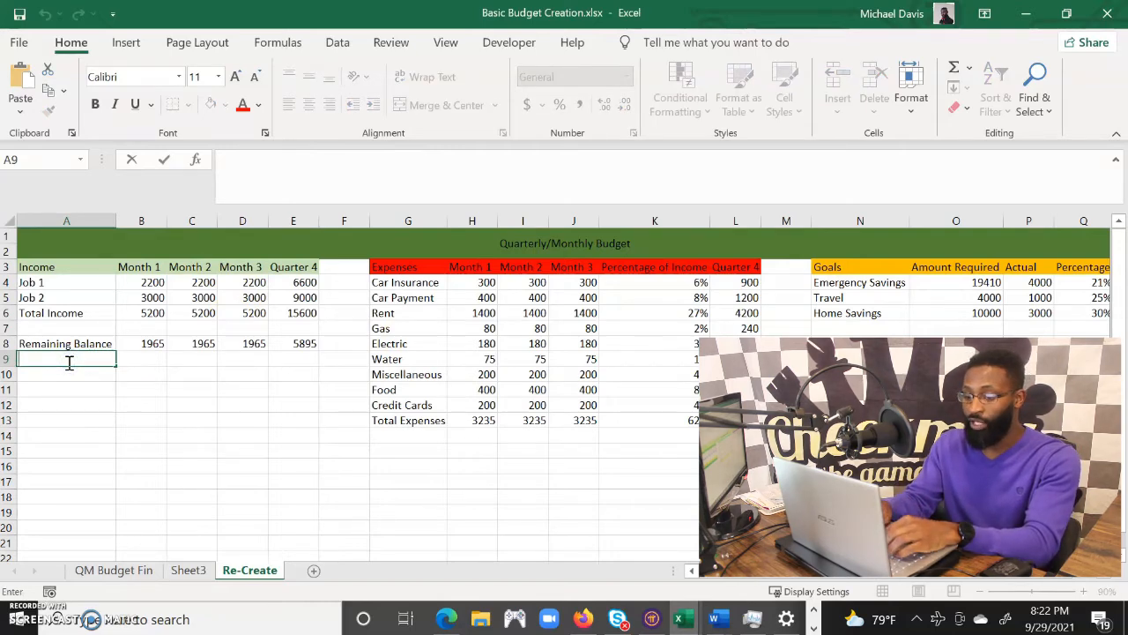
text(Remai)
key(BackSpace)
key(BackSpace)
key(BackSpace)
key(BackSpace)
key(BackSpace)
key(BackSpace)
text(Percentage Rem.)
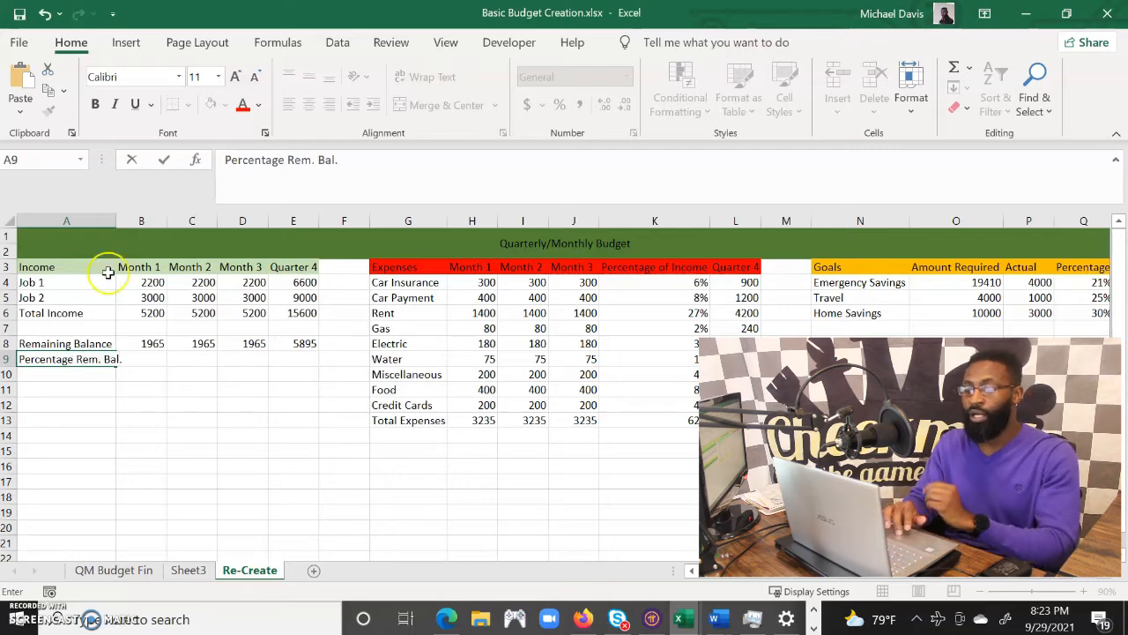
click(101, 220)
drag(114, 224, 126, 223)
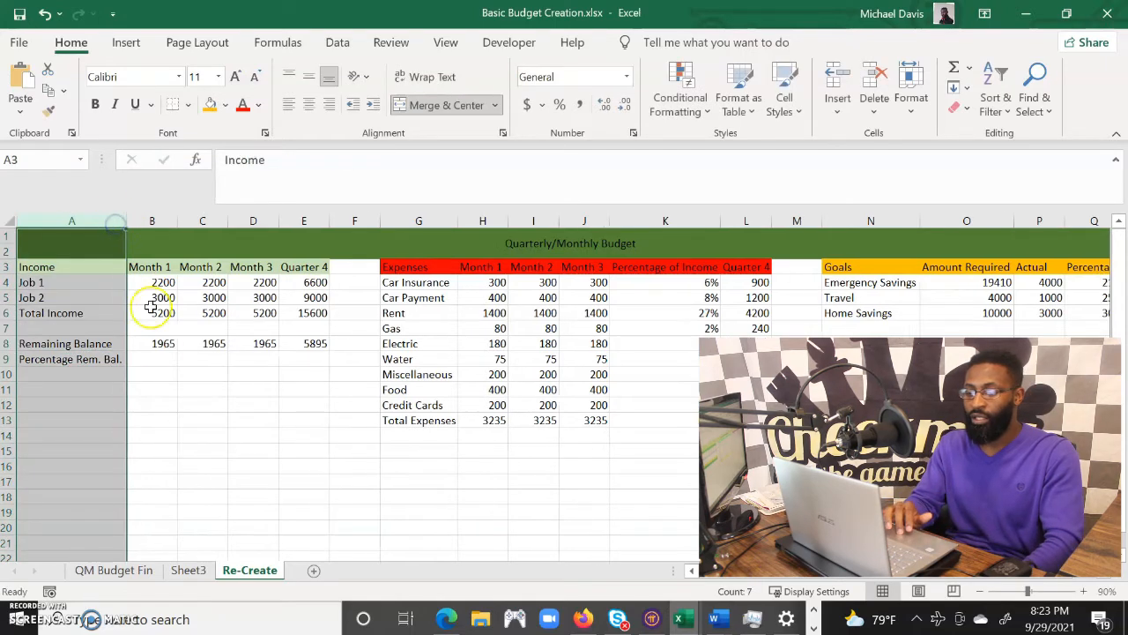
Step: Calculate the remaining balance percentage in B9 with =B8/B6, format it as a percentage and copy it across to E9
click(152, 357)
text(=)
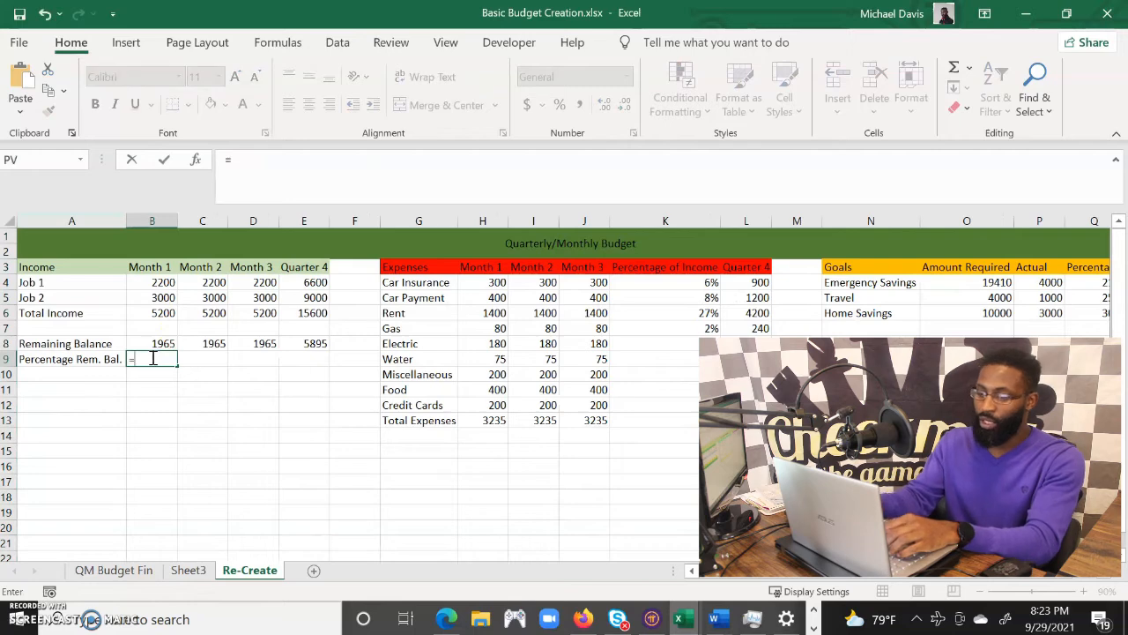
click(164, 346)
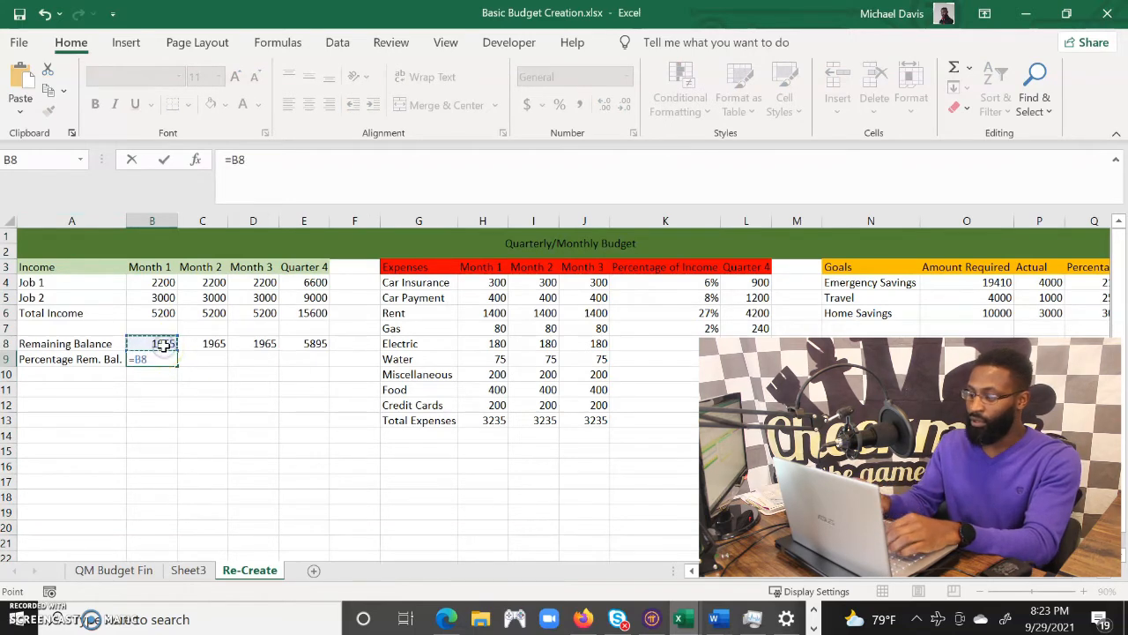
text(/)
click(165, 313)
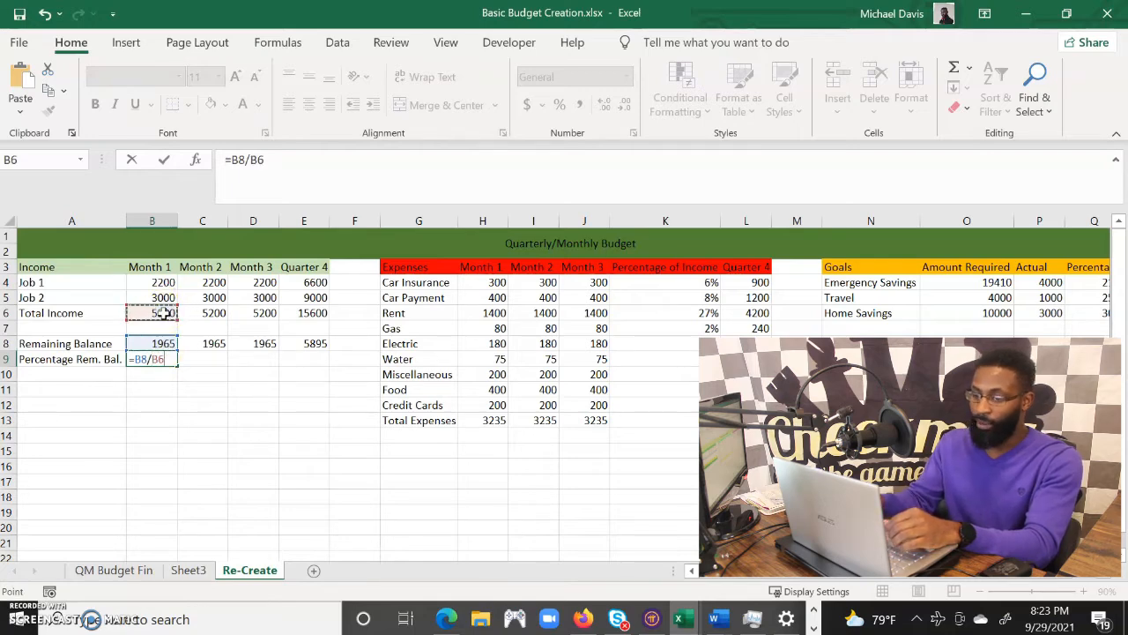
key(Return)
click(164, 362)
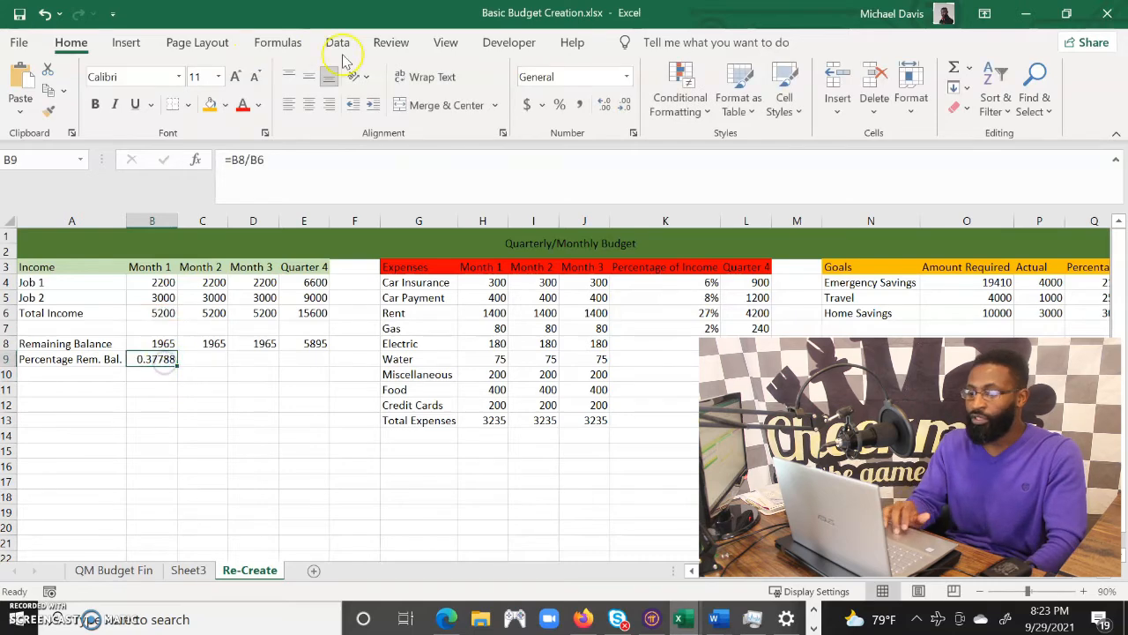
click(559, 104)
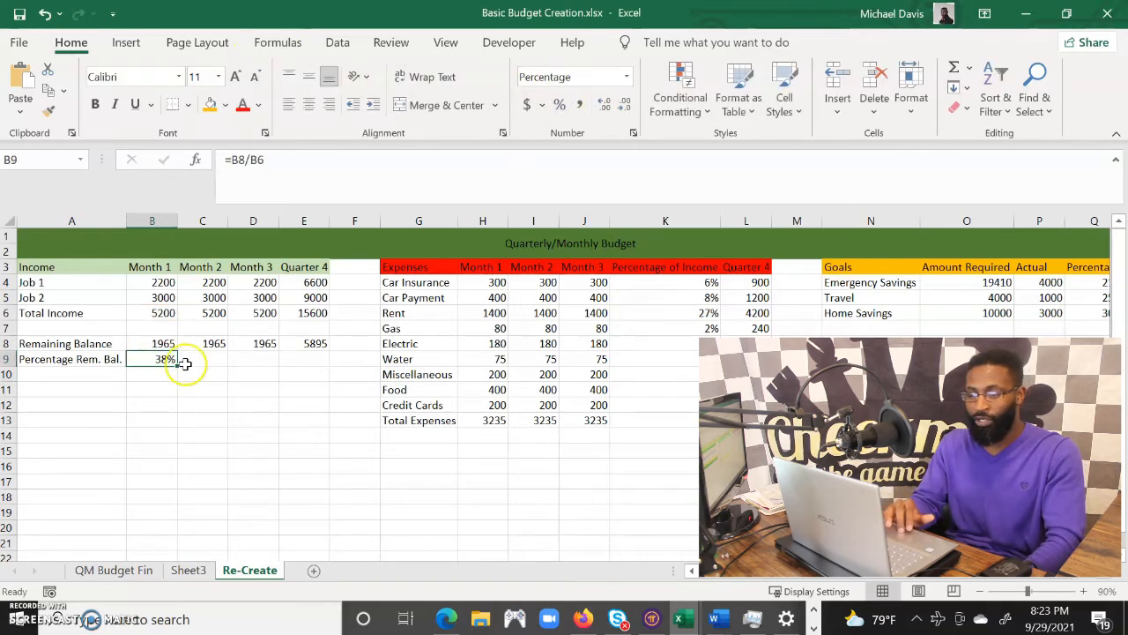
drag(177, 365, 320, 370)
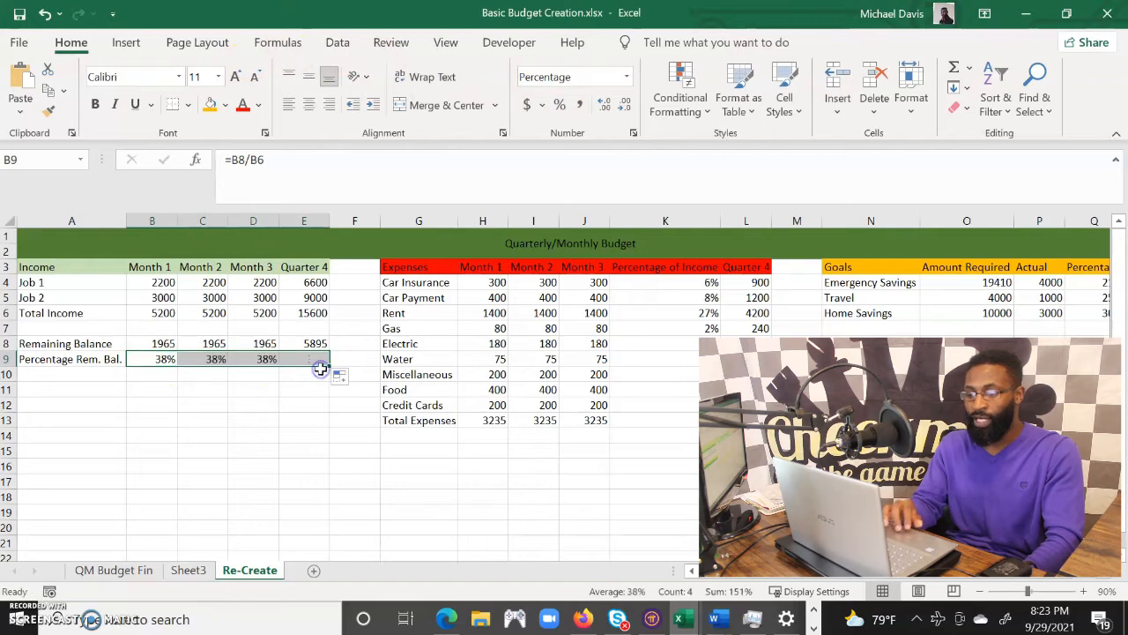
click(202, 372)
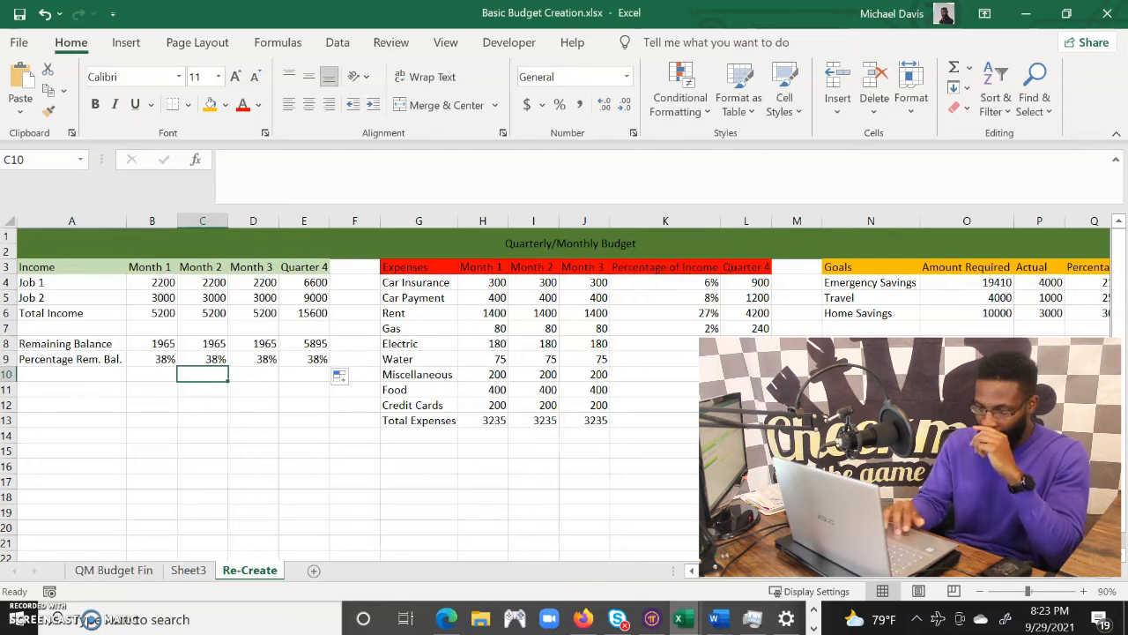
Step: Shade the Total Income row, A6 to E6, with the lightest green theme fill color
click(36, 345)
drag(32, 317, 319, 314)
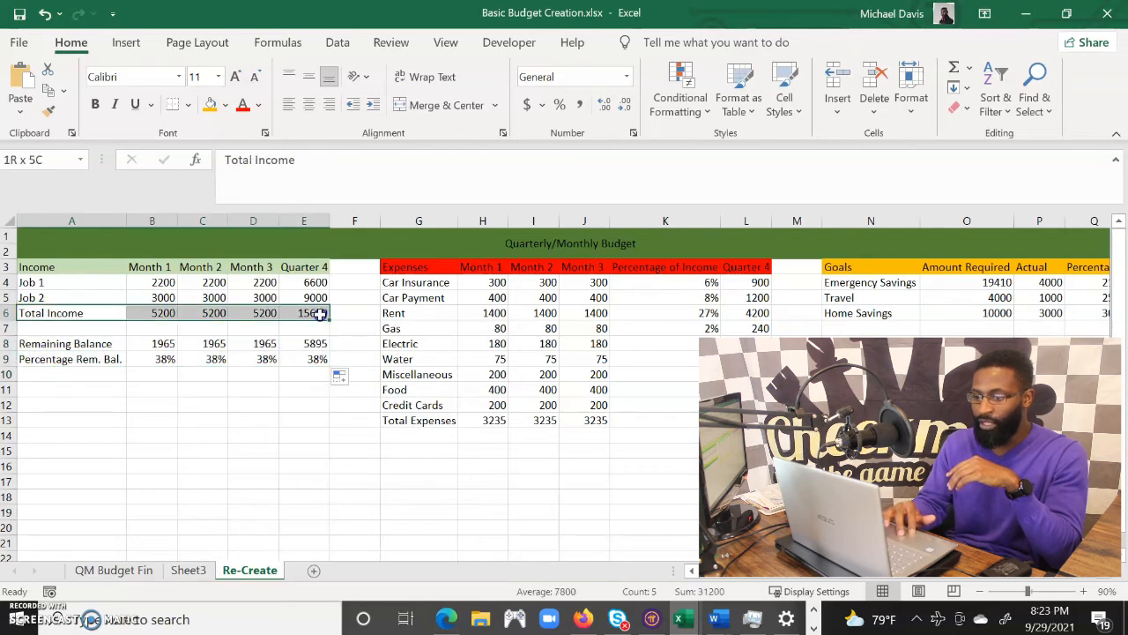
click(224, 104)
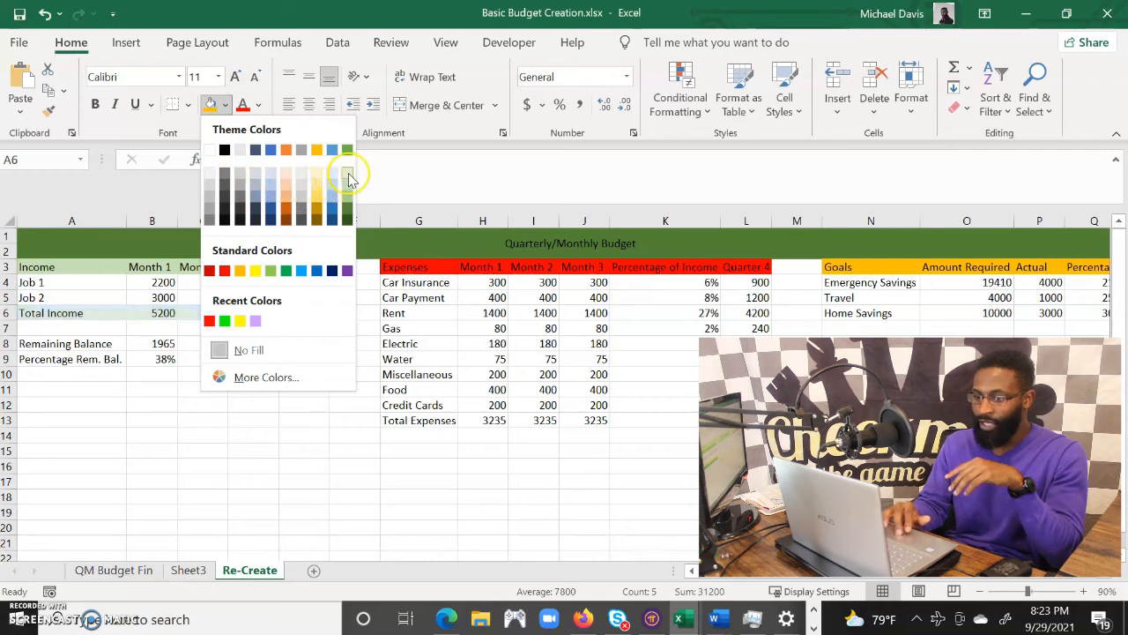
click(347, 170)
Step: Shade the Total Expenses row from G13 to L13 with the standard yellow fill color
drag(385, 421, 746, 422)
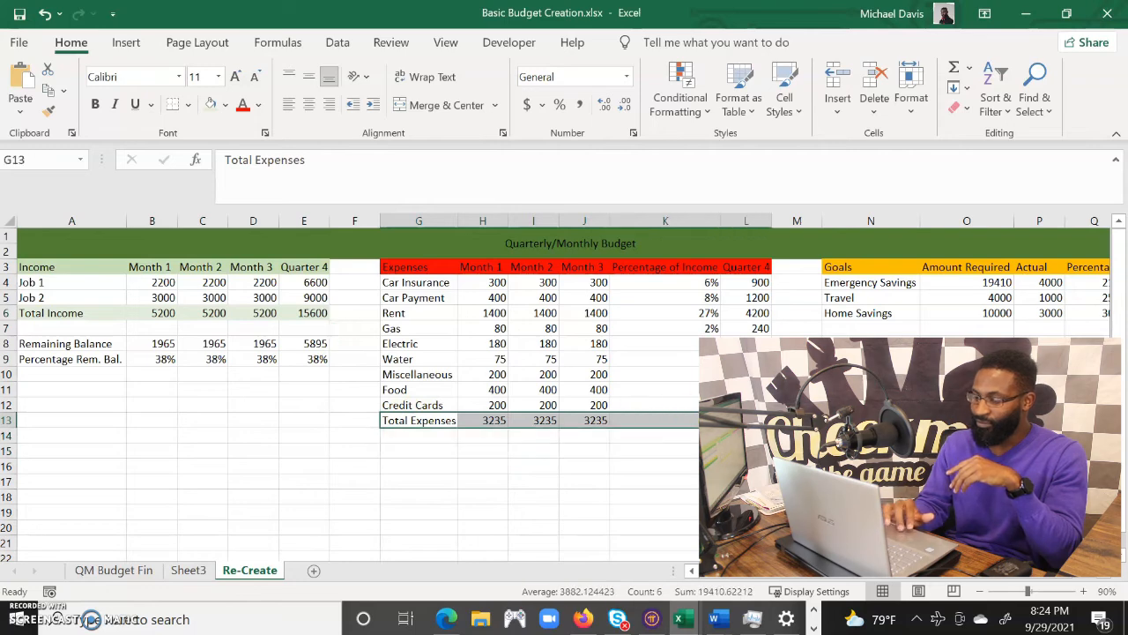
click(226, 105)
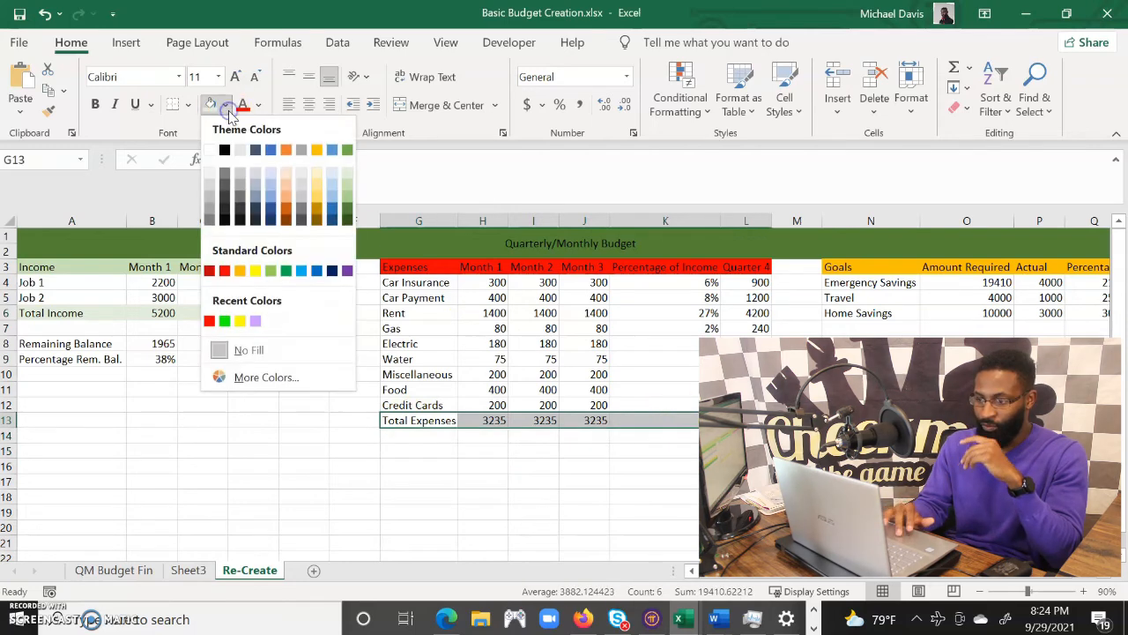
click(259, 272)
click(788, 316)
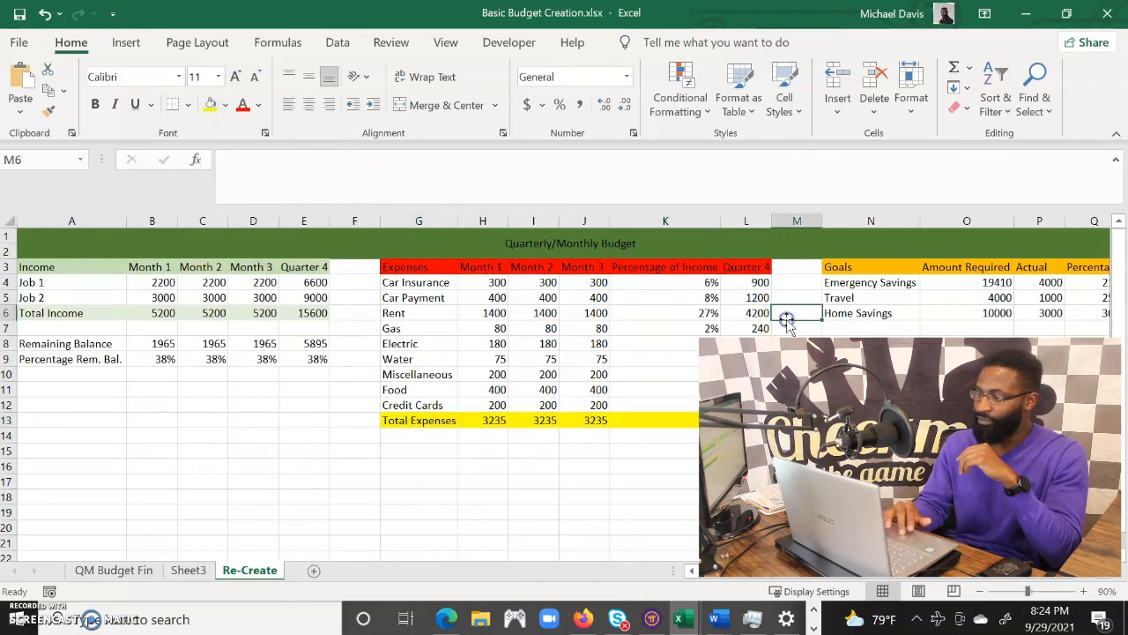
click(843, 311)
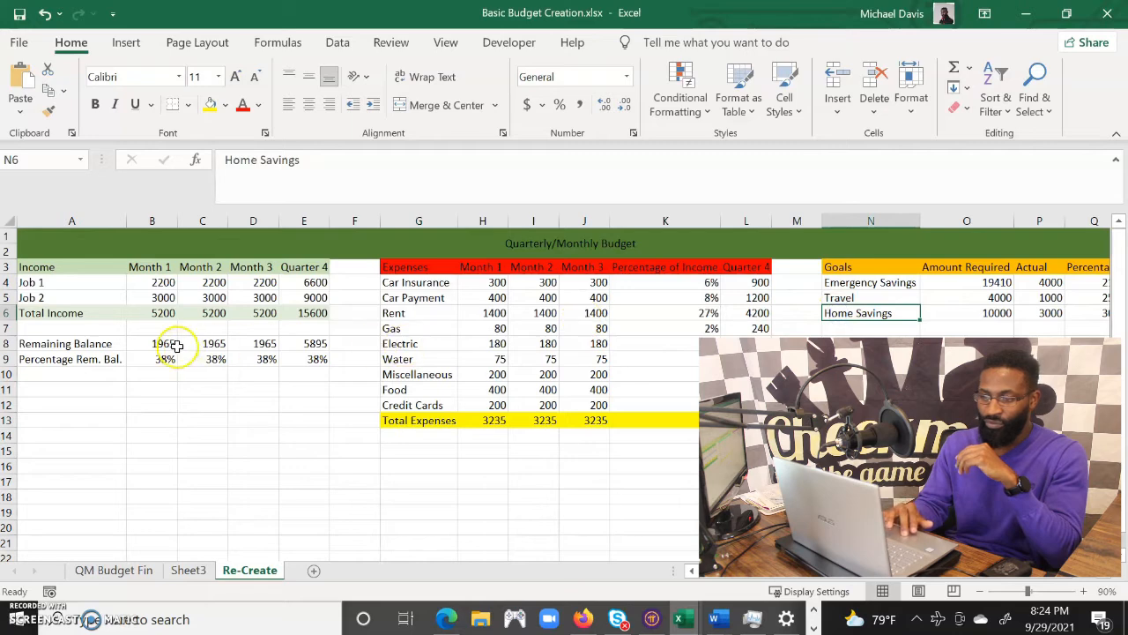
Step: Shade the Remaining Balance row, A8 to E8, with a light blue theme fill color
drag(42, 345, 320, 345)
click(225, 105)
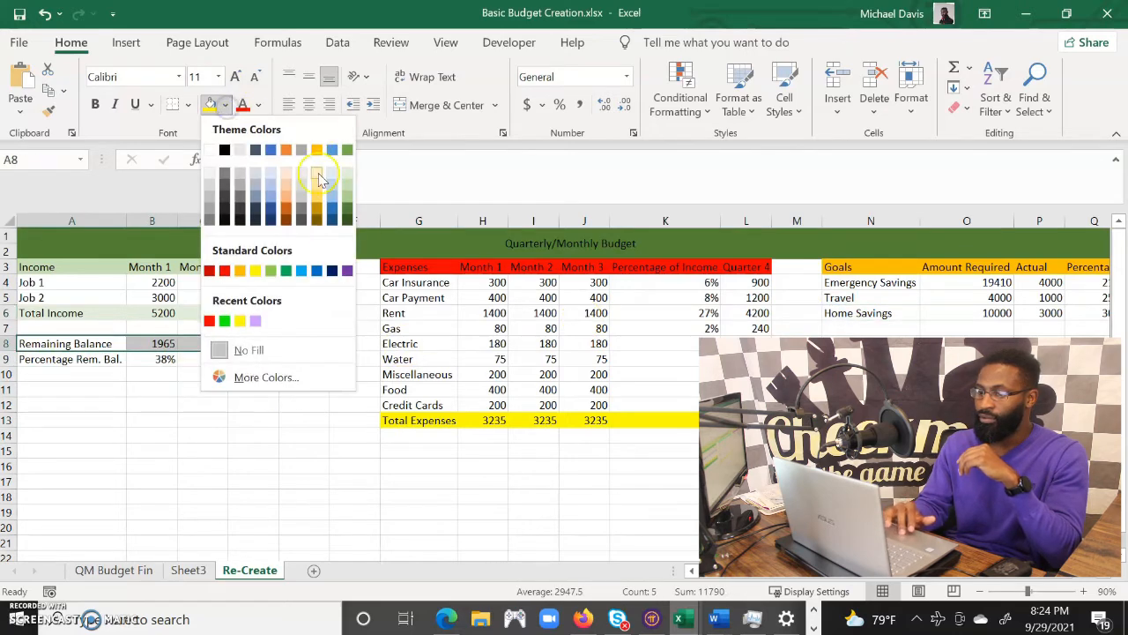
click(273, 180)
Step: Shade the Percentage Rem. Bal. row, A9 to E9, with a light orange theme fill color
drag(58, 354, 317, 360)
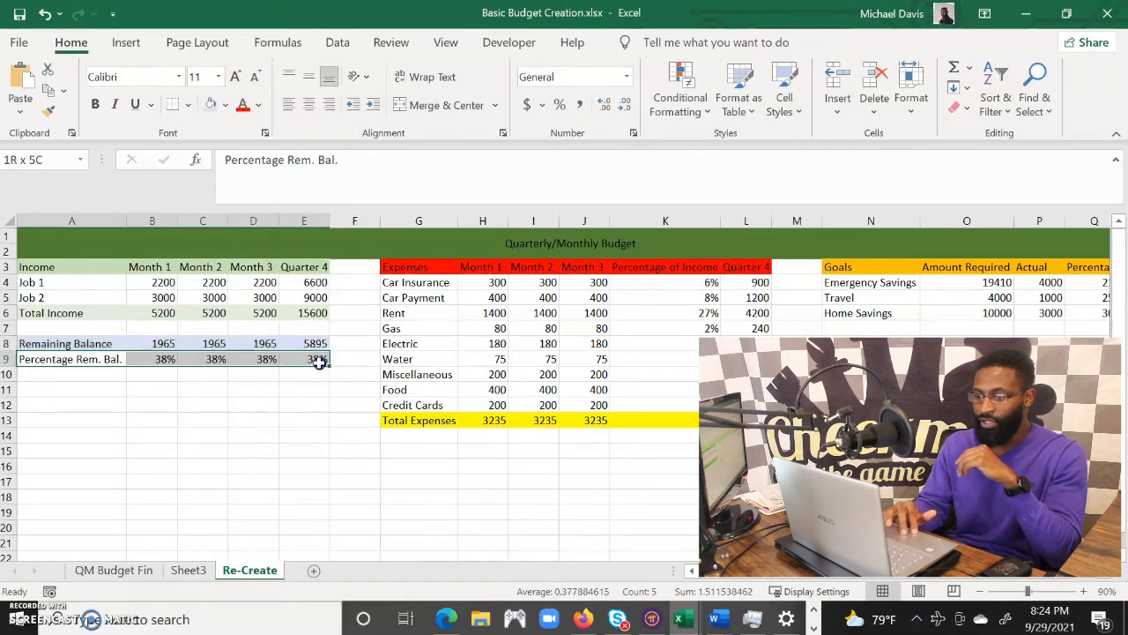
click(226, 105)
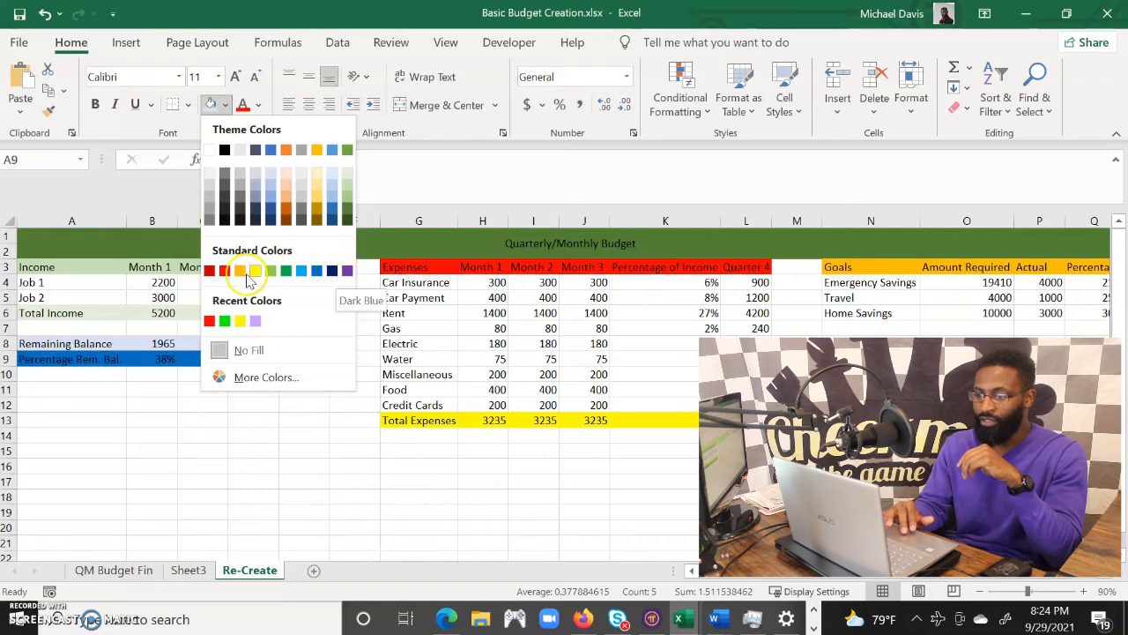
click(286, 196)
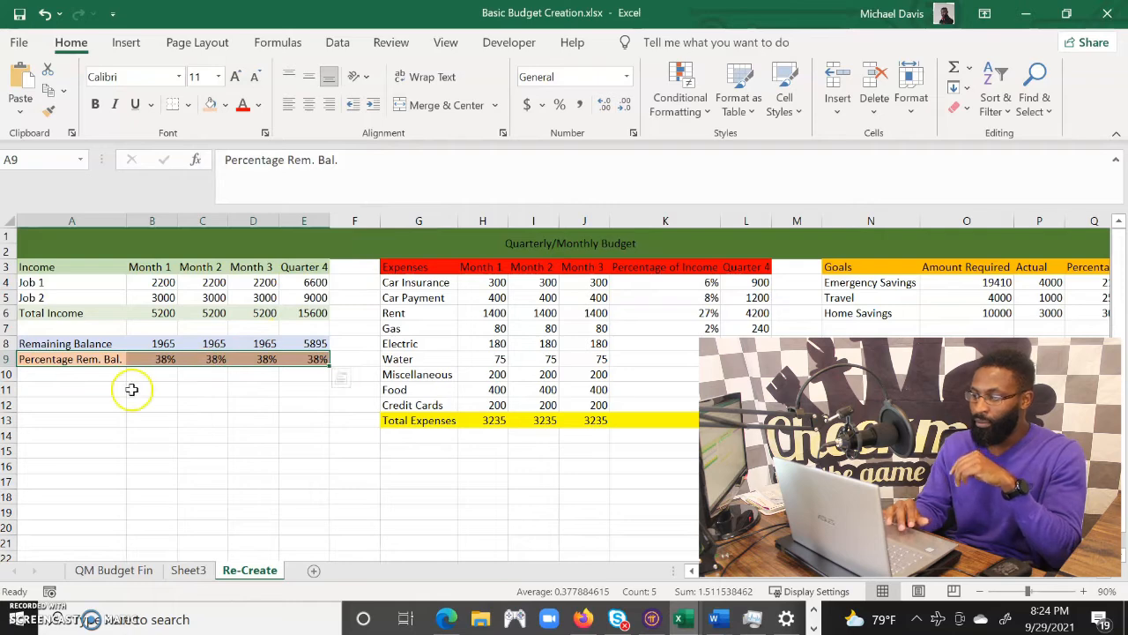
click(977, 591)
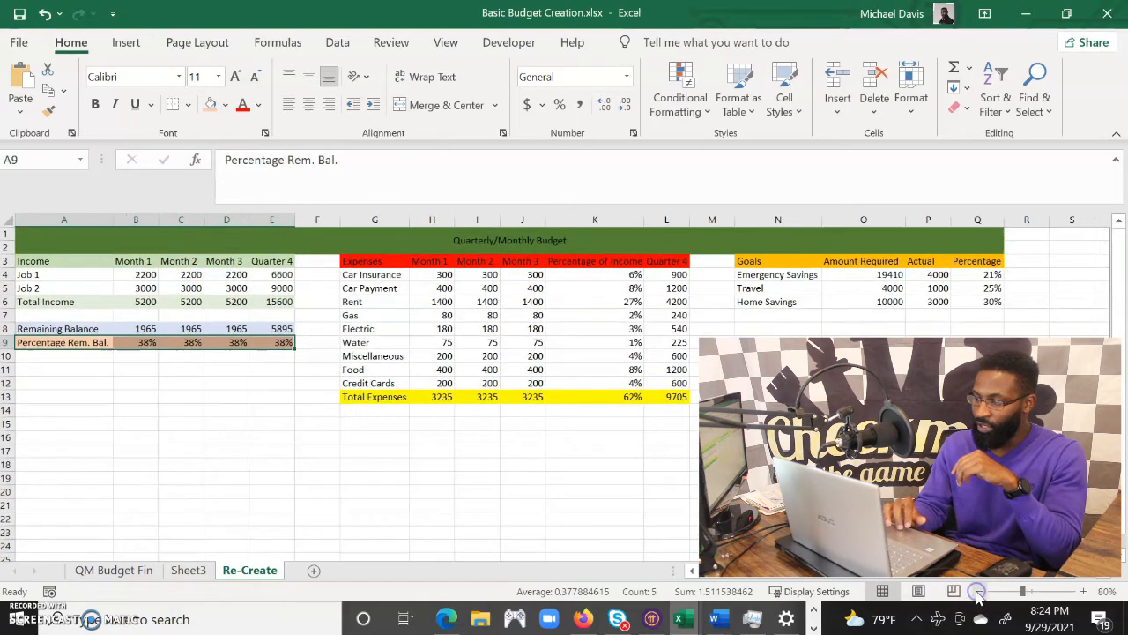
Step: Change the font of the entire Re-Create sheet to Times New Roman at size 12
key(shift+Up)
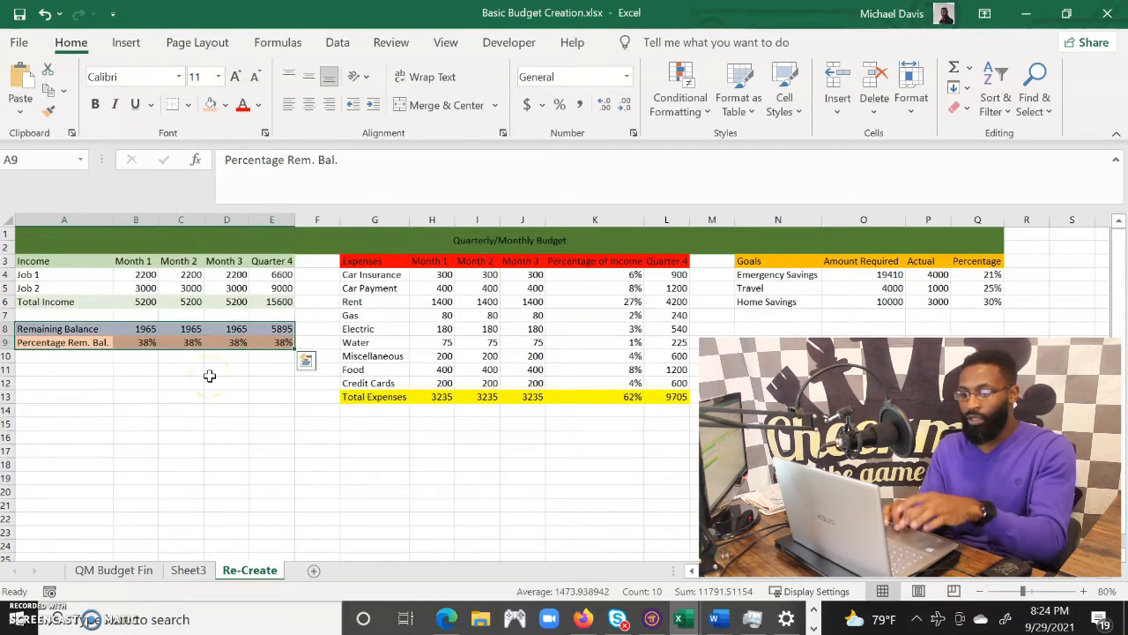
click(209, 375)
key(ctrl+a)
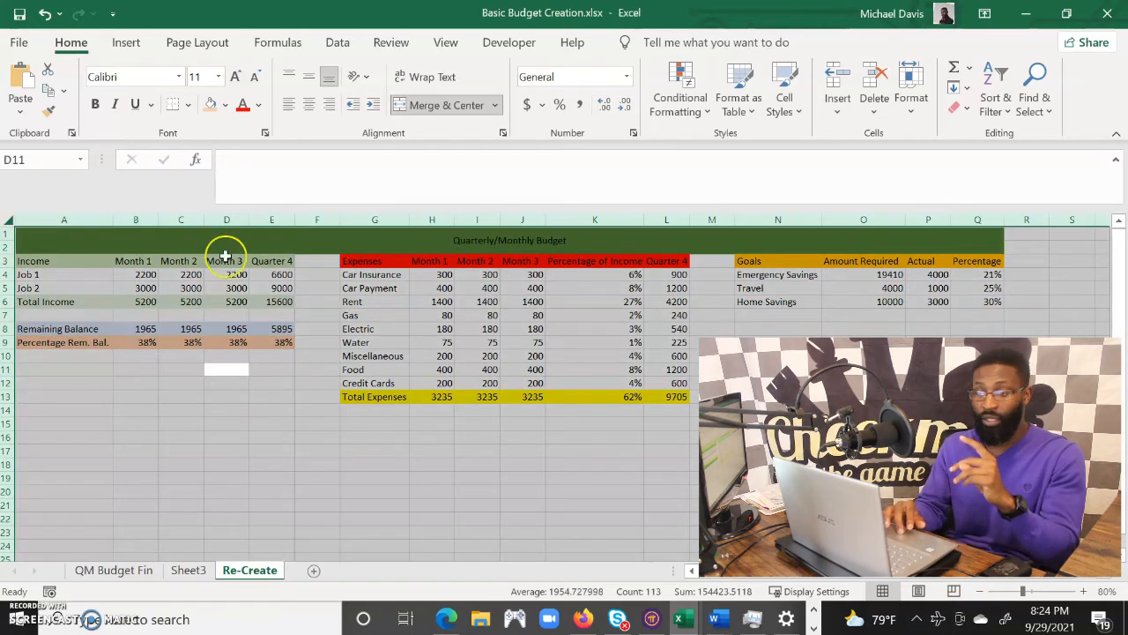
click(178, 77)
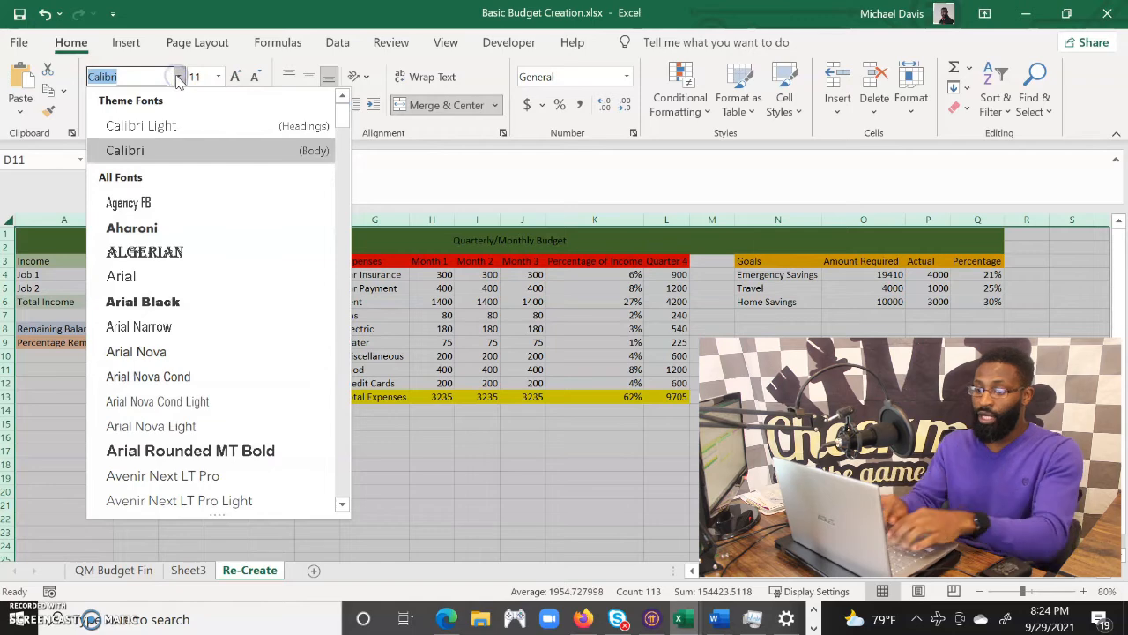
text(Times New Roman)
key(Return)
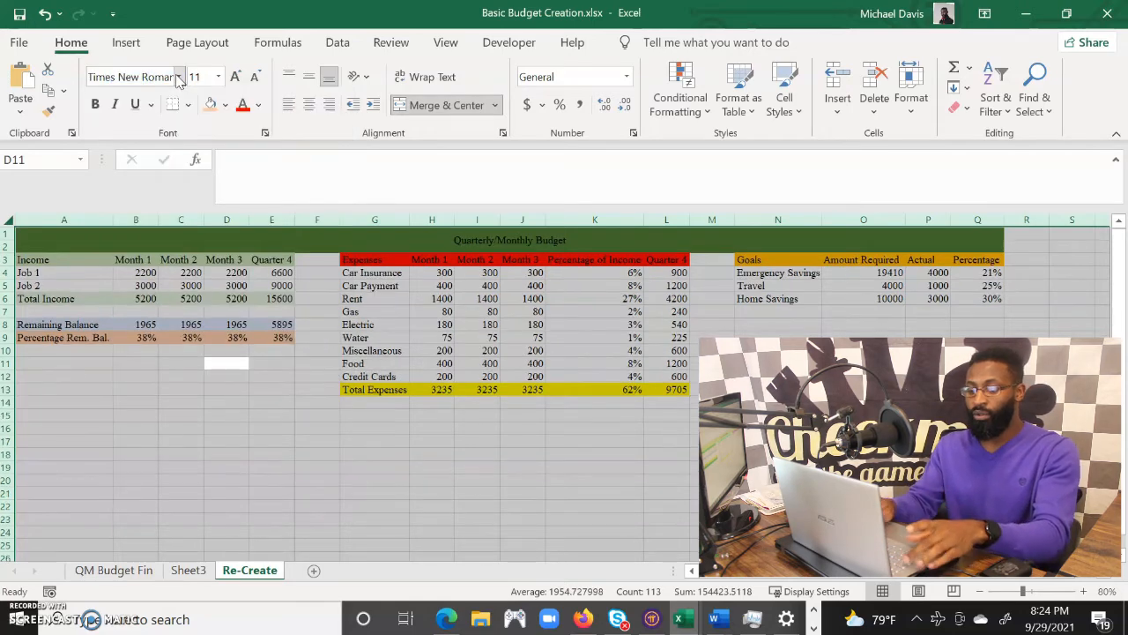
key(Tab)
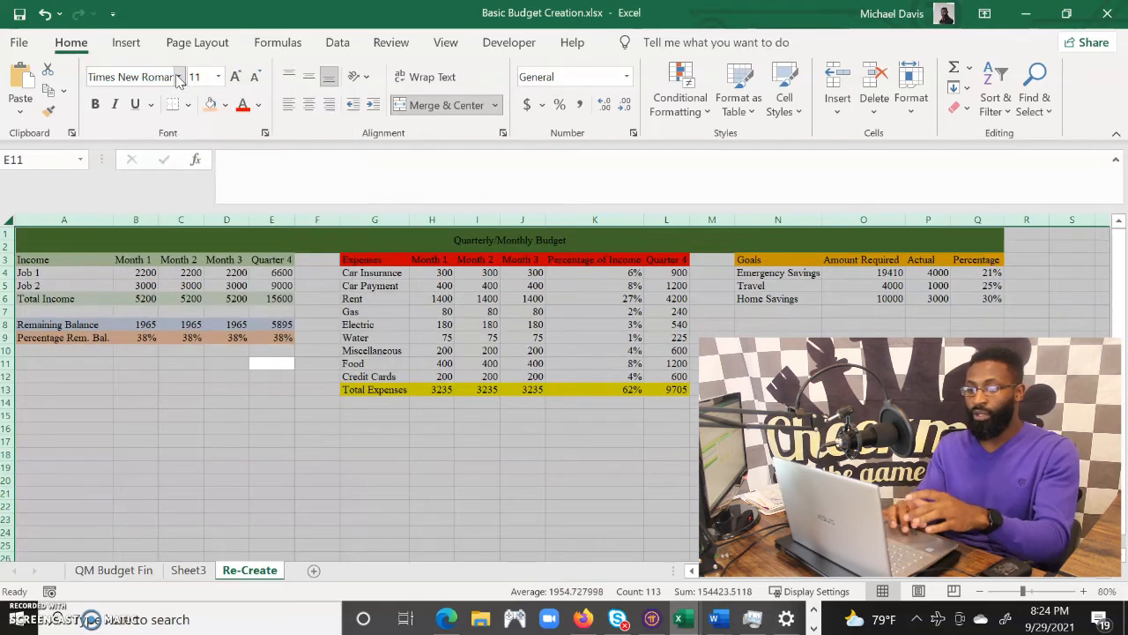
click(235, 77)
click(369, 324)
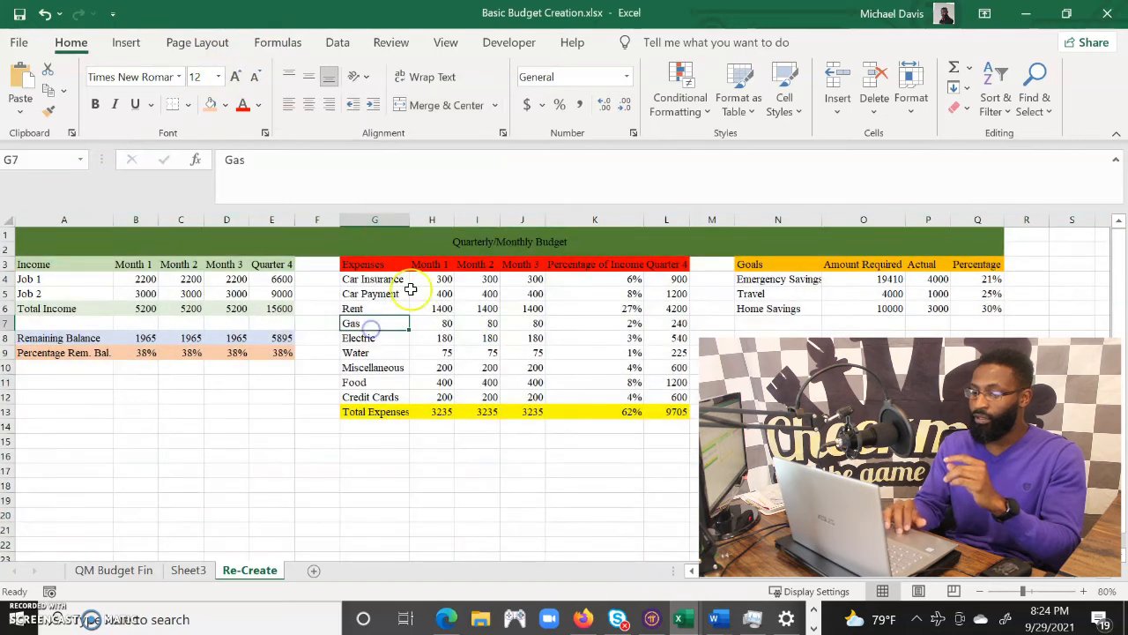
Step: Enlarge the Quarterly/Monthly Budget title text to size 18 and make it bold
double_click(511, 241)
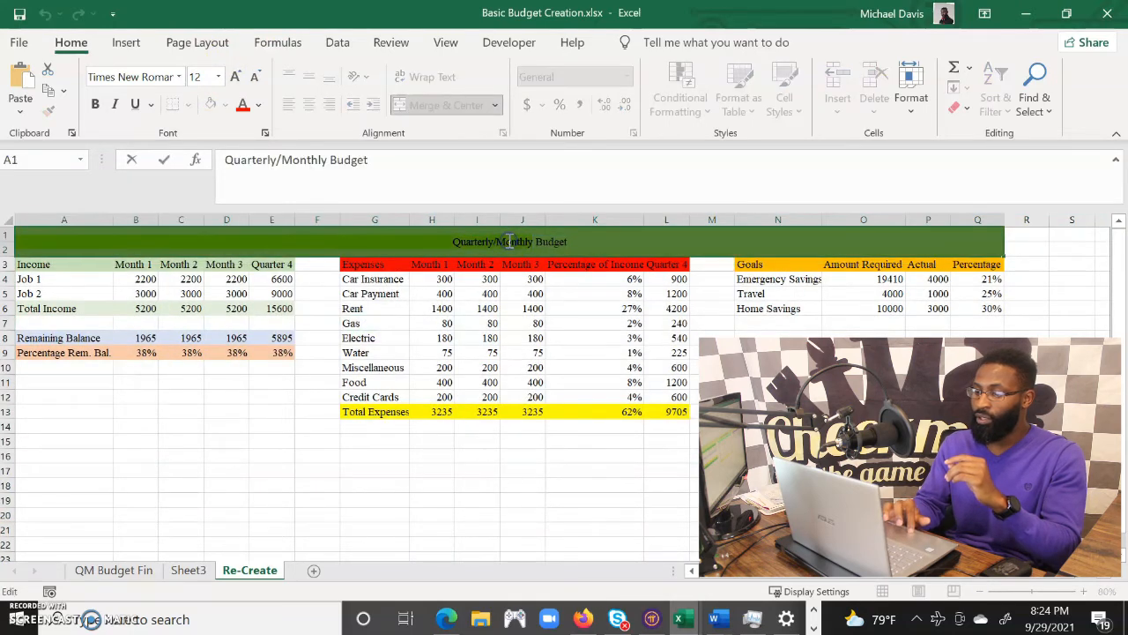
drag(566, 243, 439, 243)
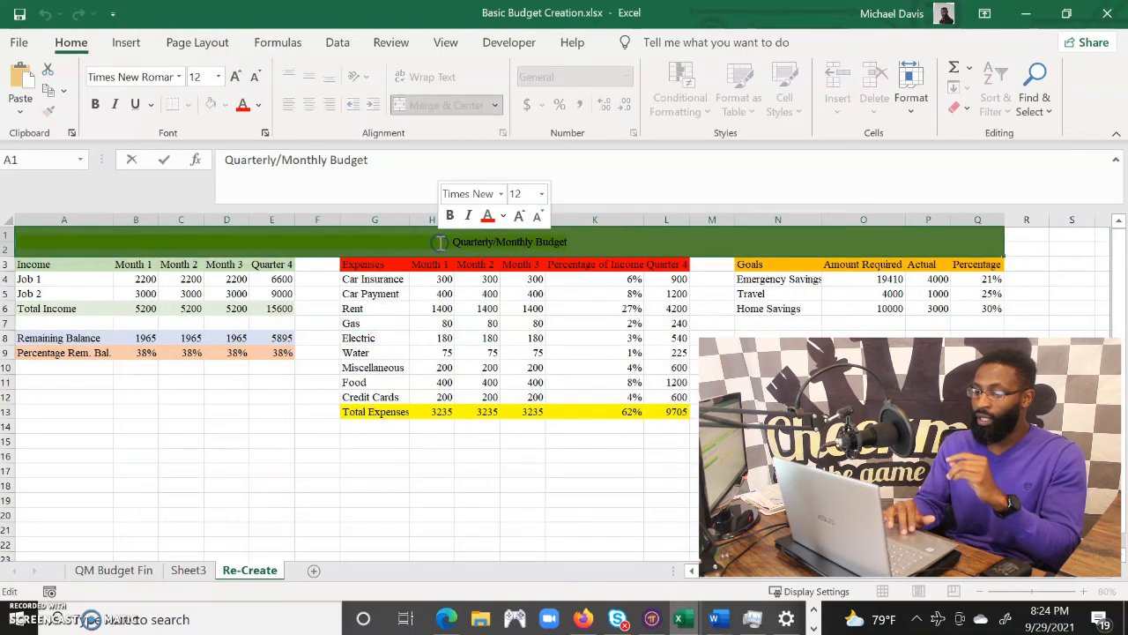
click(519, 216)
click(519, 216)
click(519, 216)
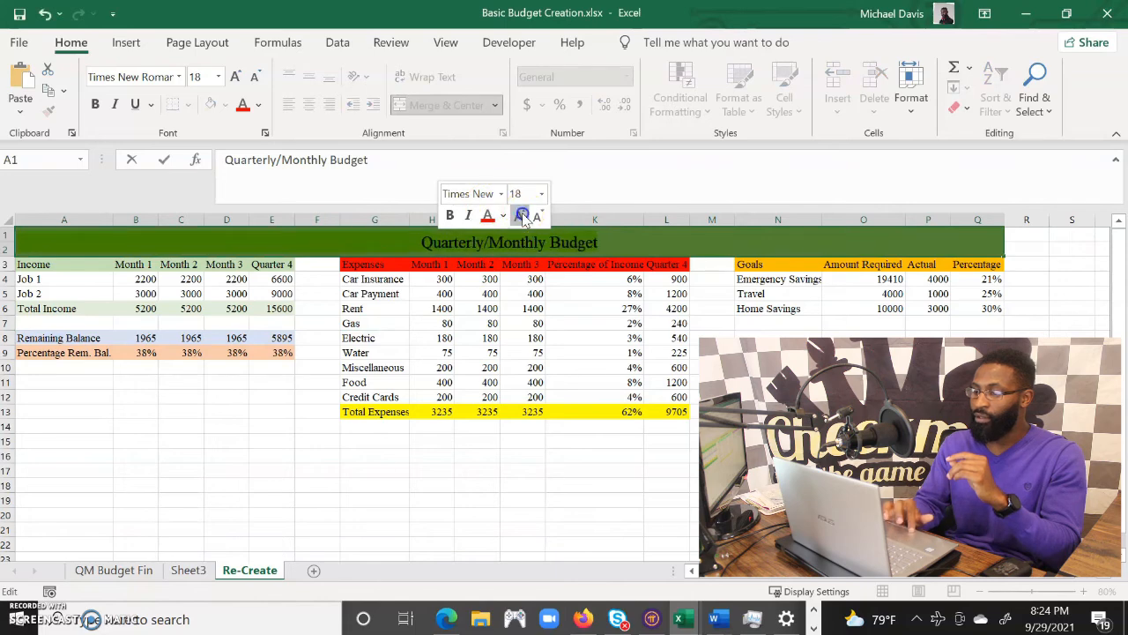
click(450, 216)
click(424, 325)
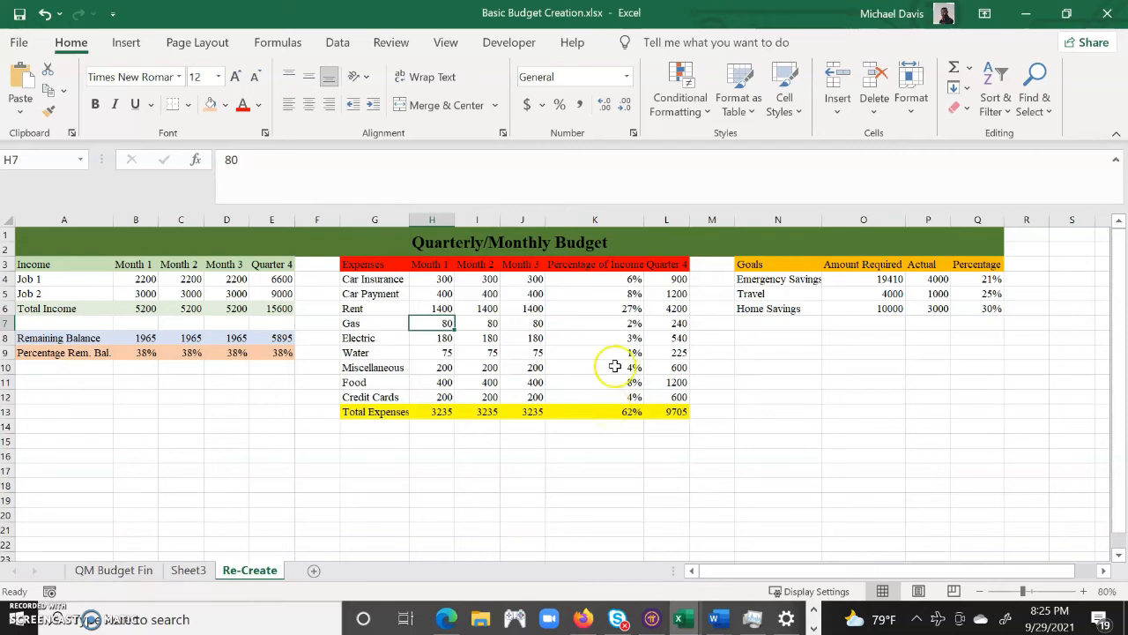
Step: Highlight the Rent row's Percentage of Income cell, K6, with the orange theme fill color
click(584, 308)
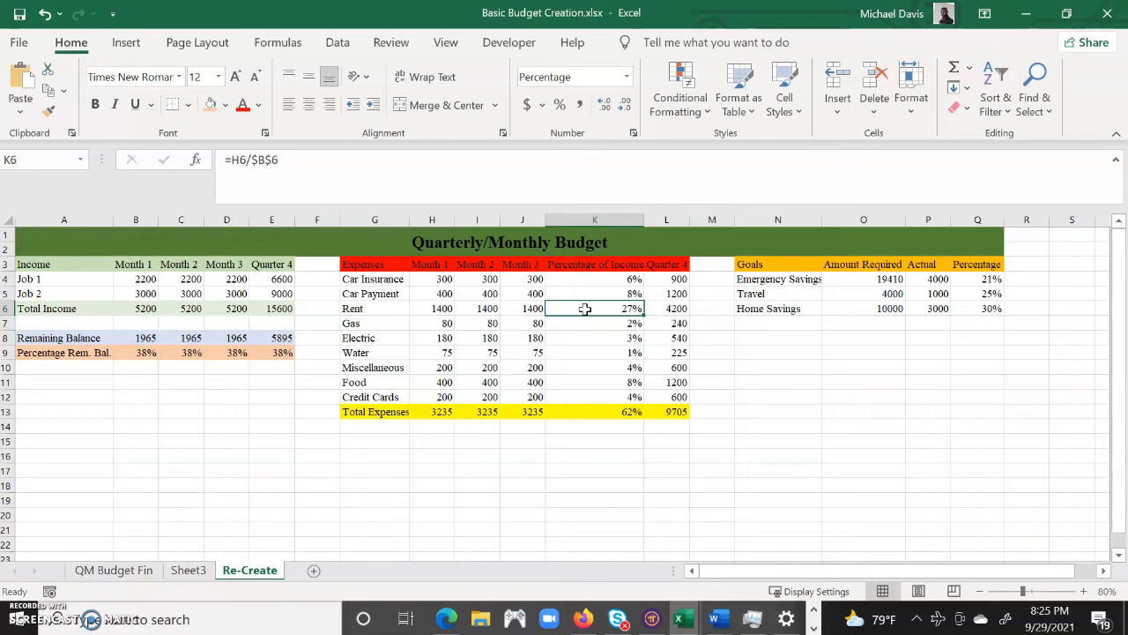
click(226, 105)
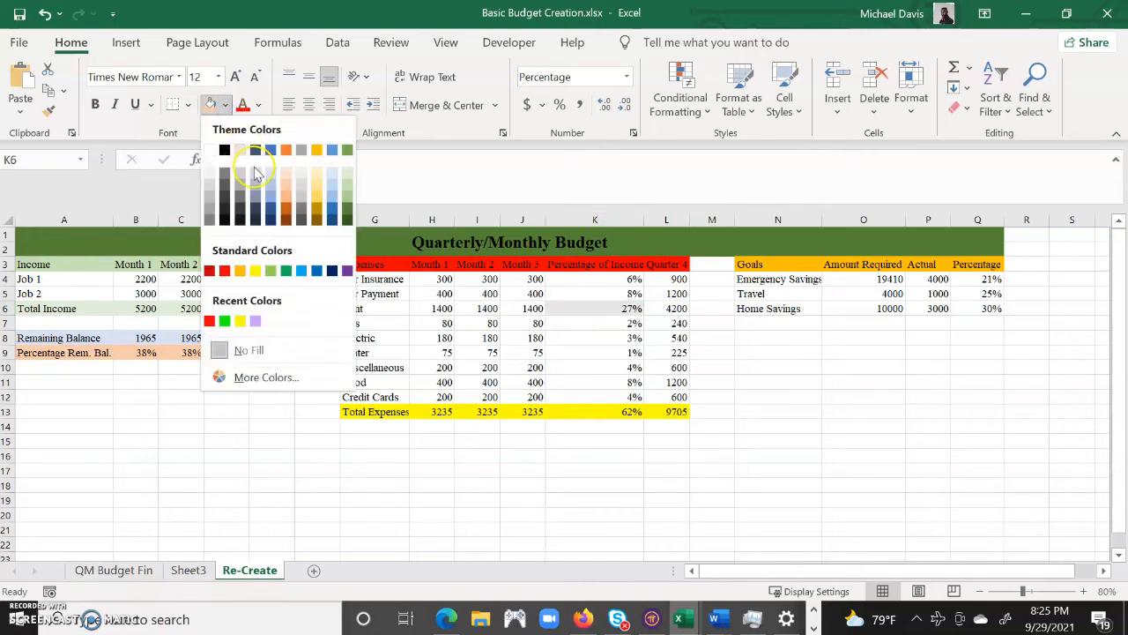
click(286, 149)
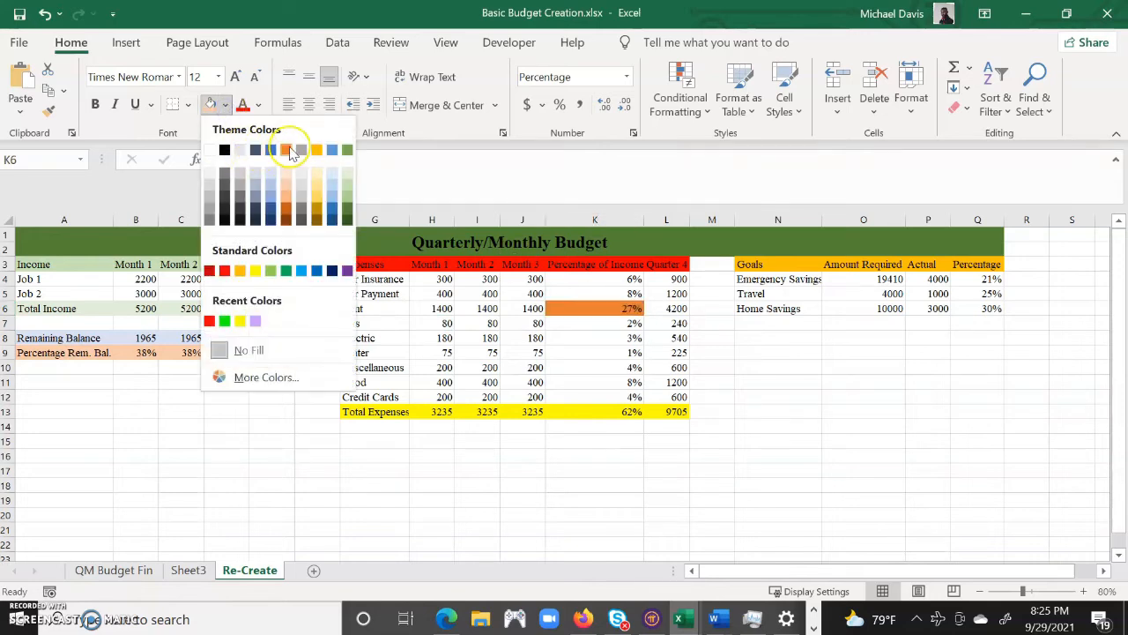
click(291, 152)
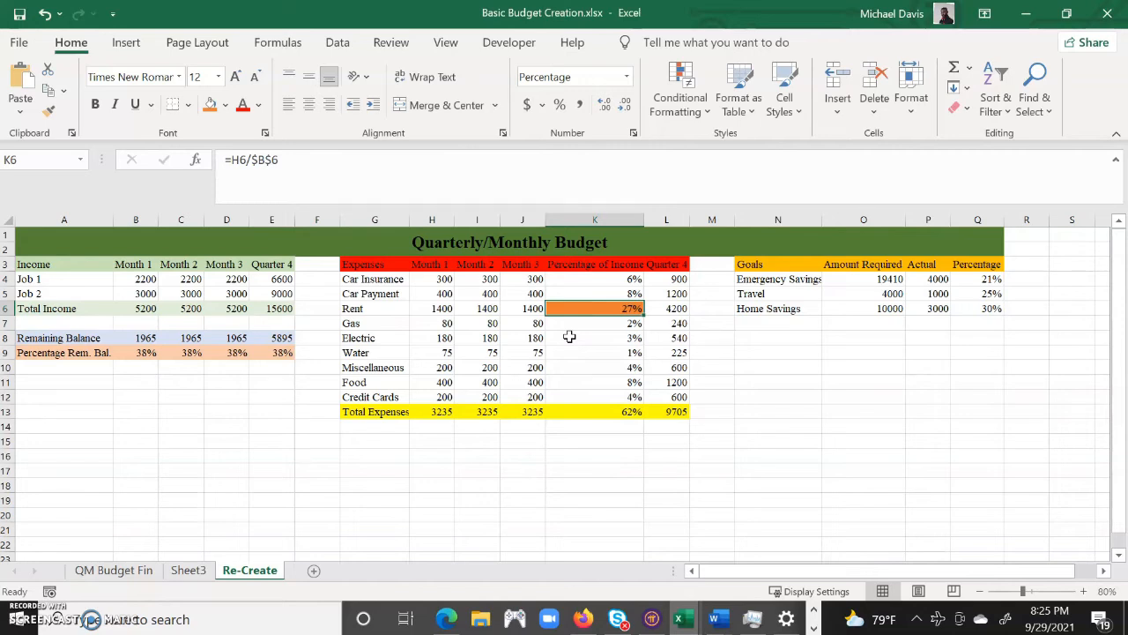
click(20, 615)
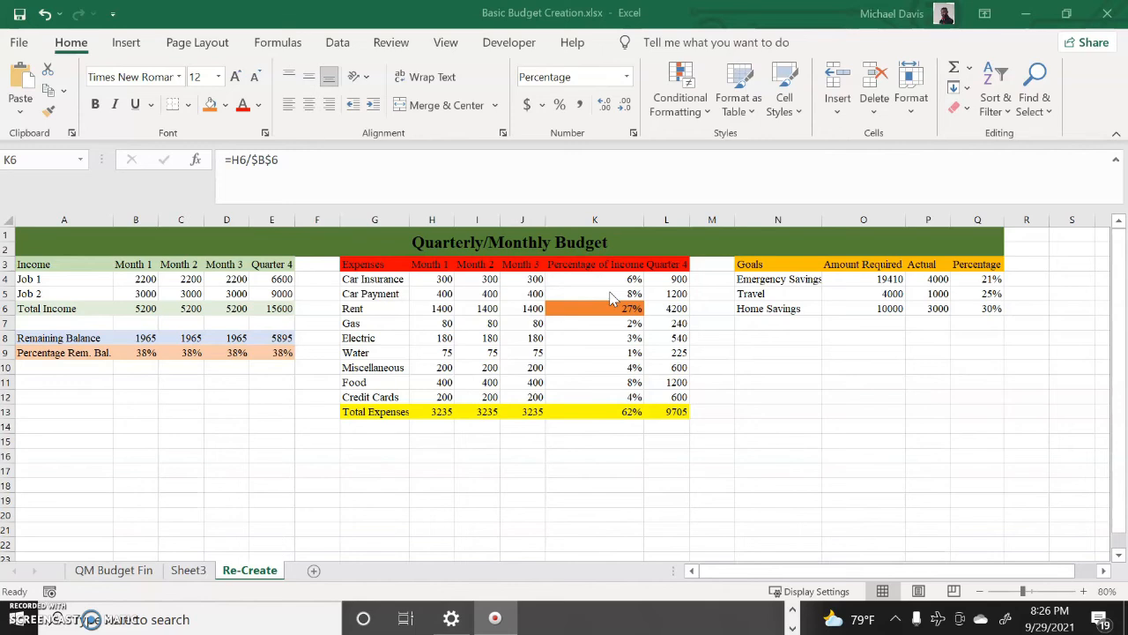
Step: Autofit the width of the Goals column, N, to its text, then select the Emergency Savings amount required in O4
click(790, 220)
double_click(820, 220)
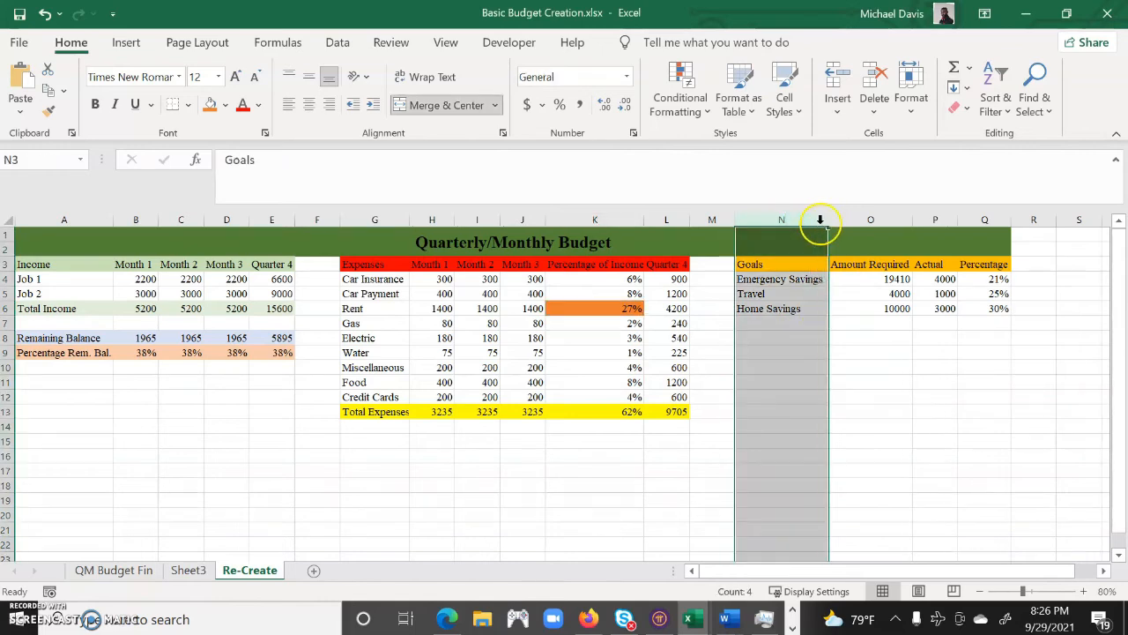
click(795, 282)
click(886, 279)
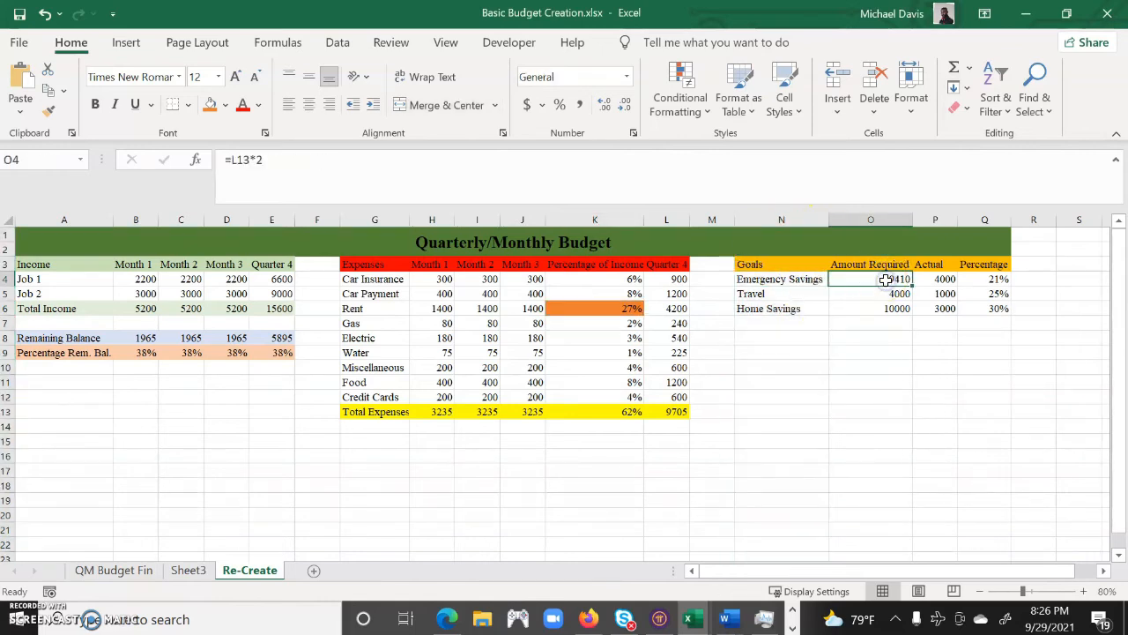